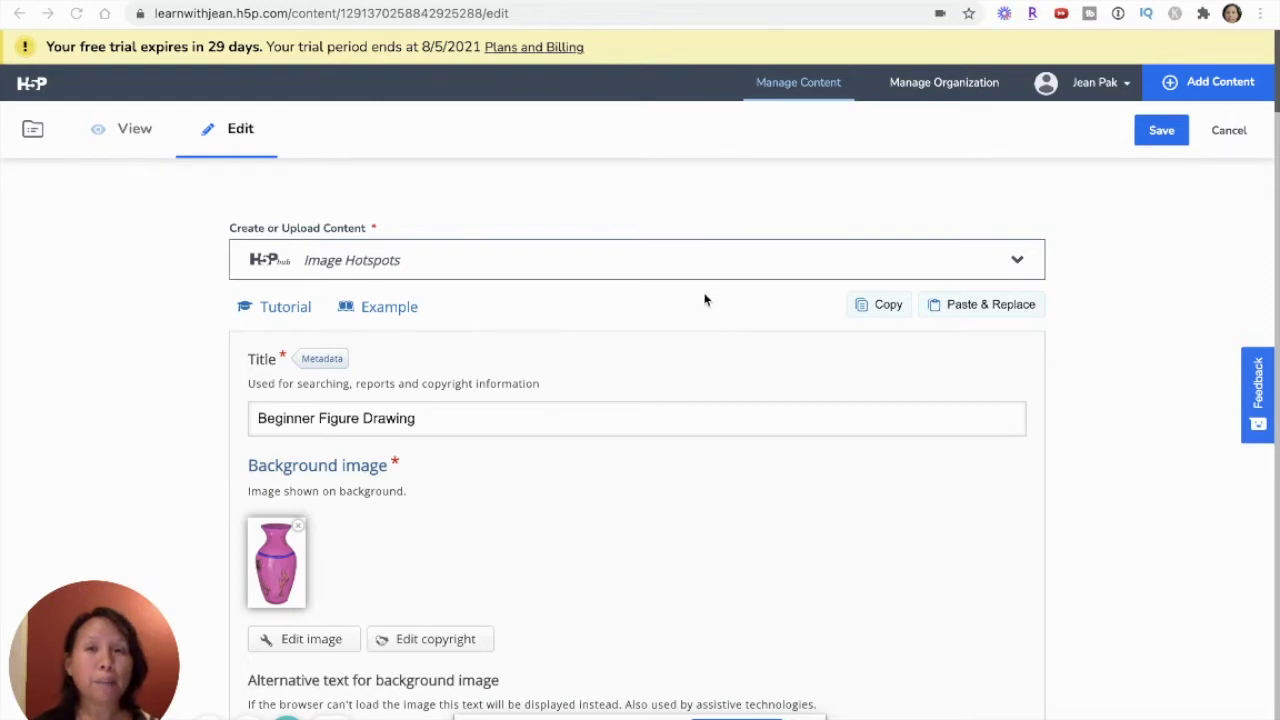
# Extend the content title to read "Beginner Figure Drawing Lesson".
pyautogui.scroll(-1, 704, 303)
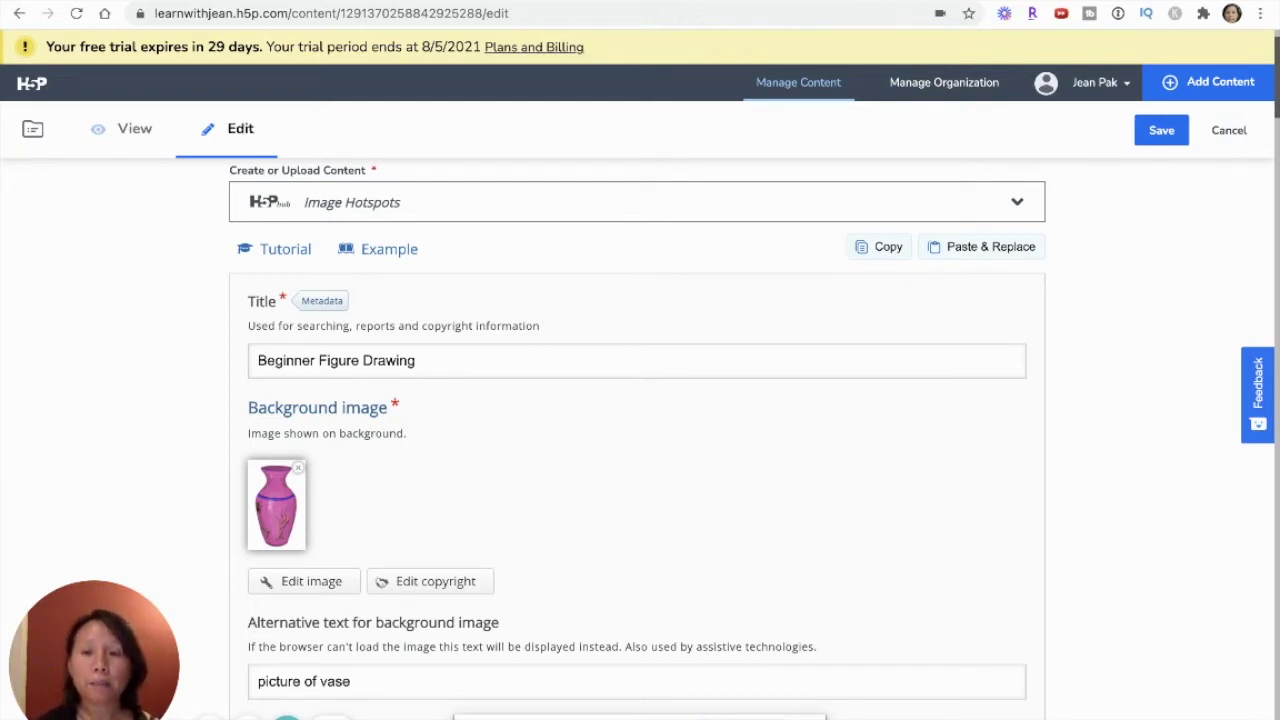
pyautogui.scroll(1, 578, 462)
pyautogui.scroll(1, 578, 462)
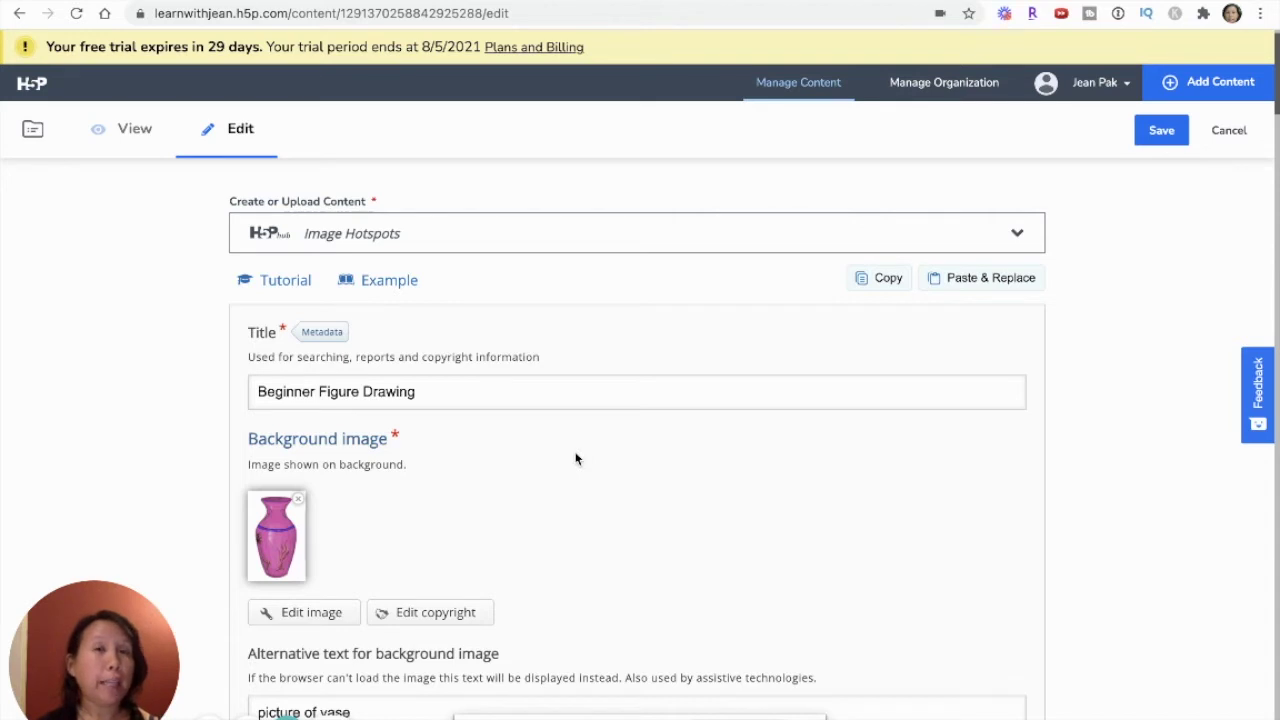
pyautogui.scroll(-1, 575, 459)
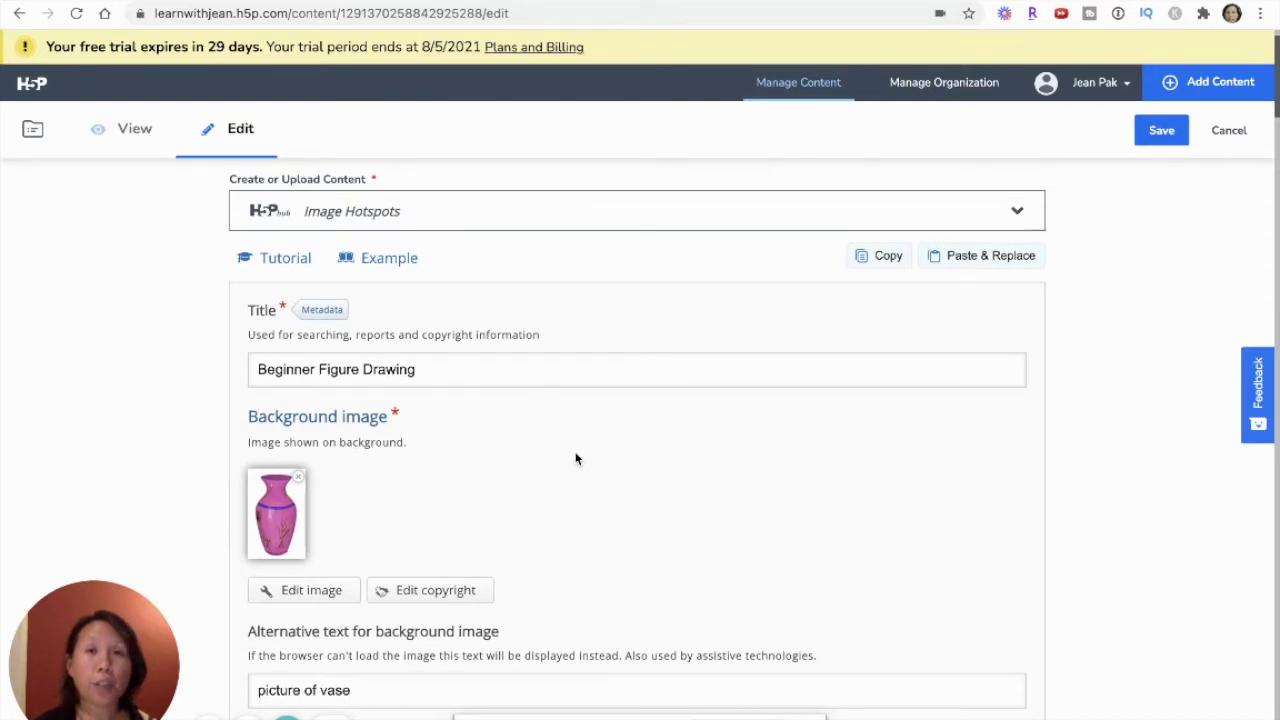
pyautogui.scroll(-1, 575, 459)
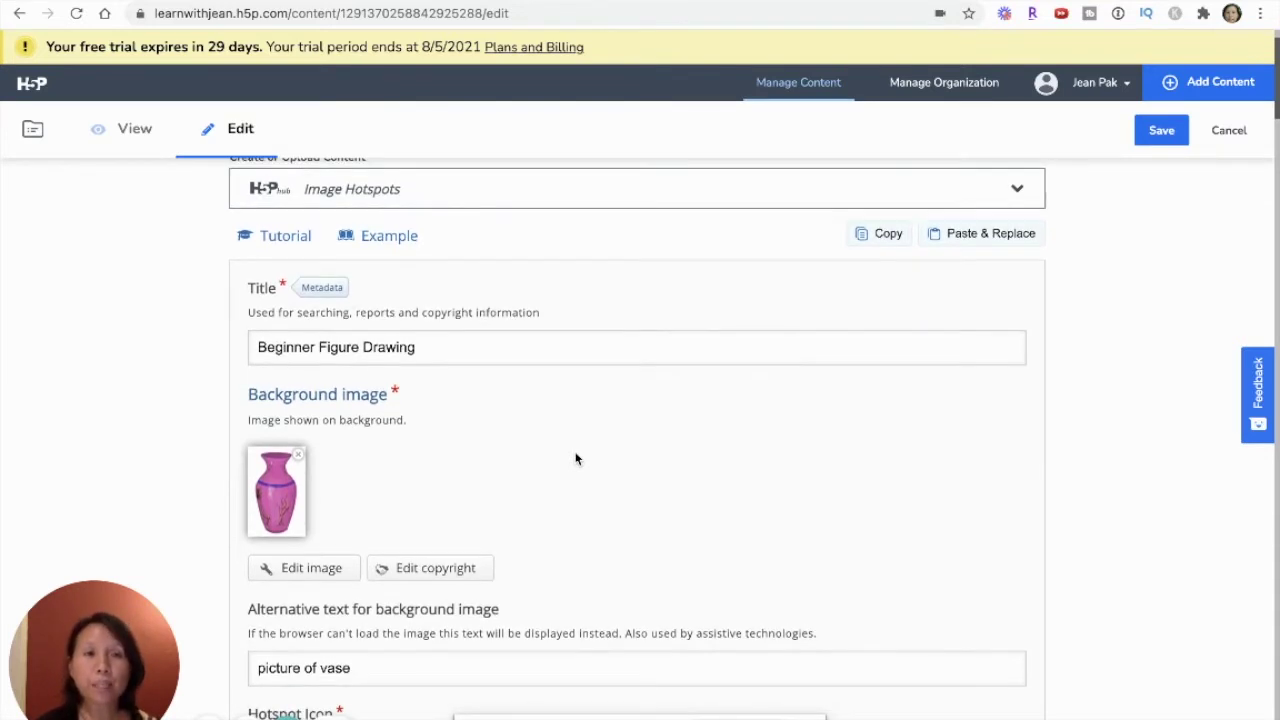
pyautogui.scroll(-1, 316, 340)
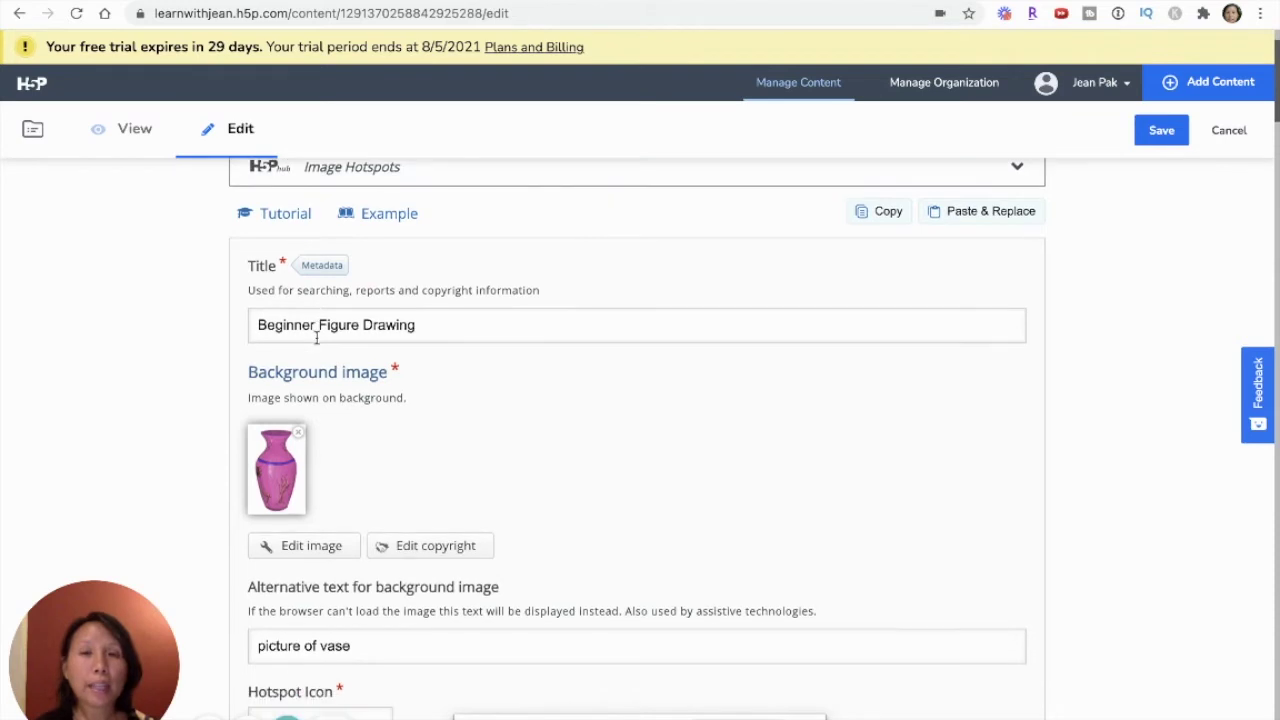
pyautogui.click(444, 328)
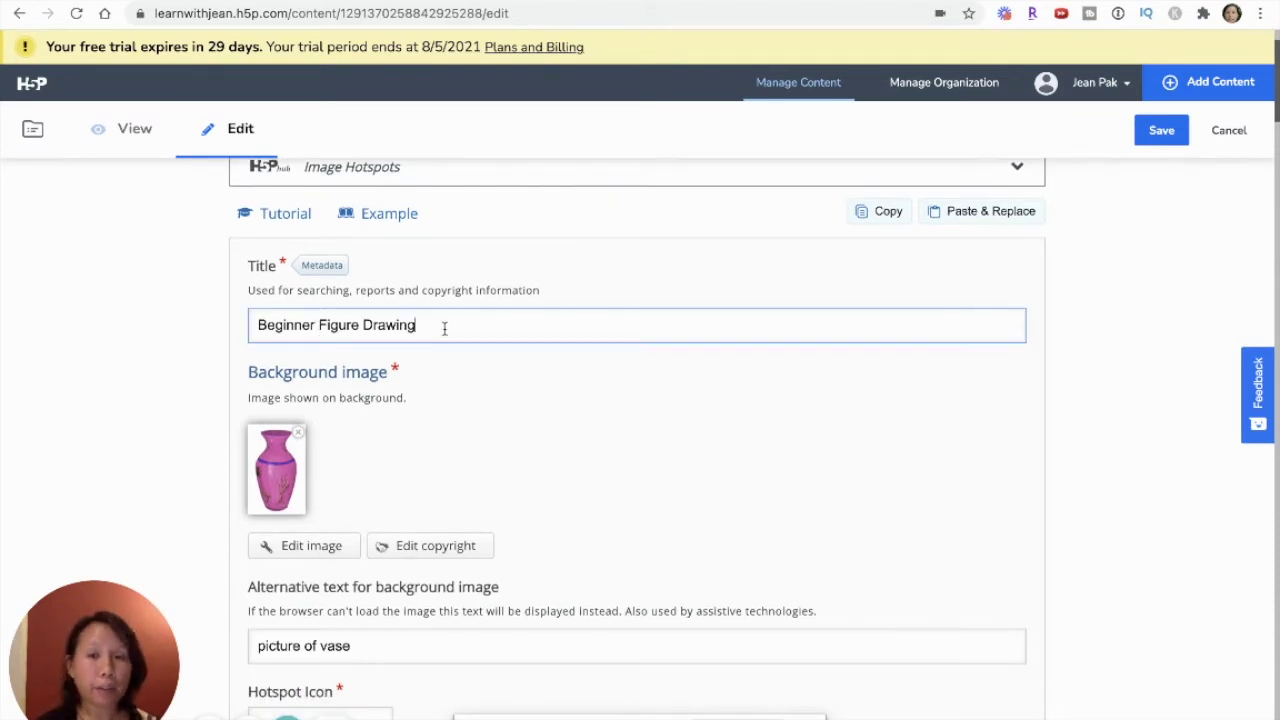
pyautogui.write('Lesson')
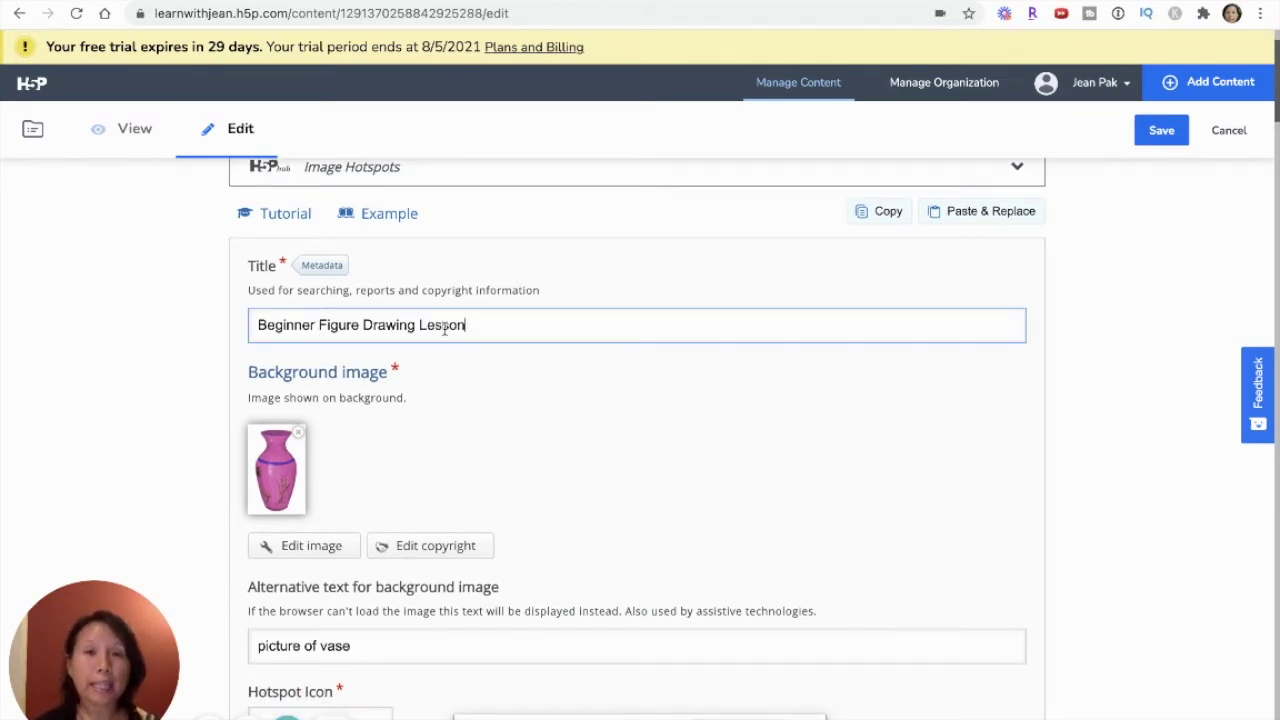
# Remove the current background image and upload the vase JPEG from the Desktop in its place.
pyautogui.scroll(-1, 423, 434)
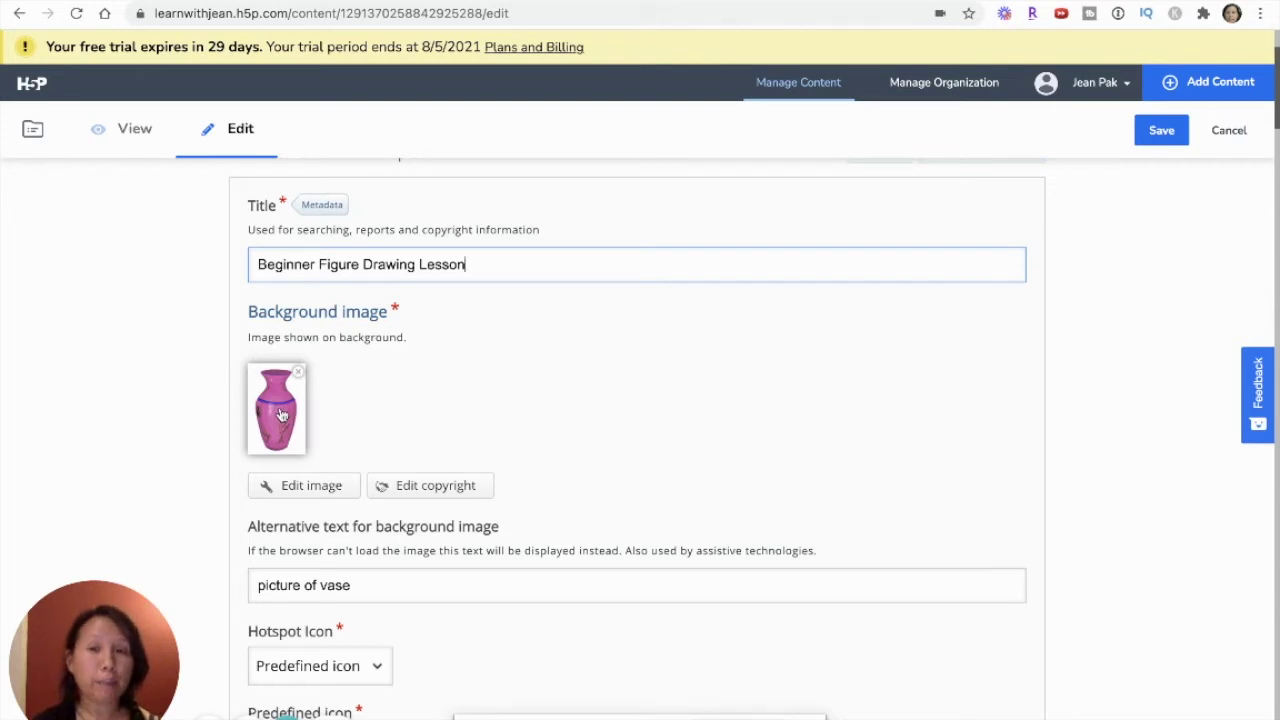
pyautogui.click(298, 372)
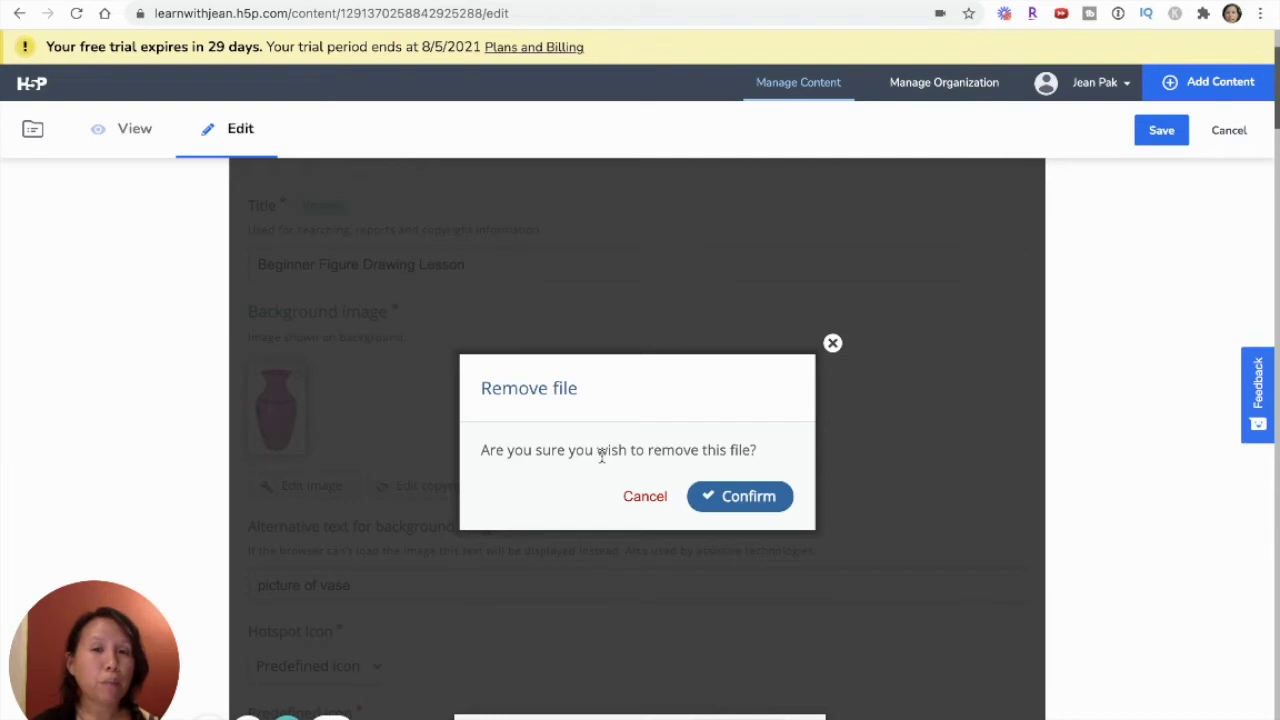
pyautogui.click(726, 497)
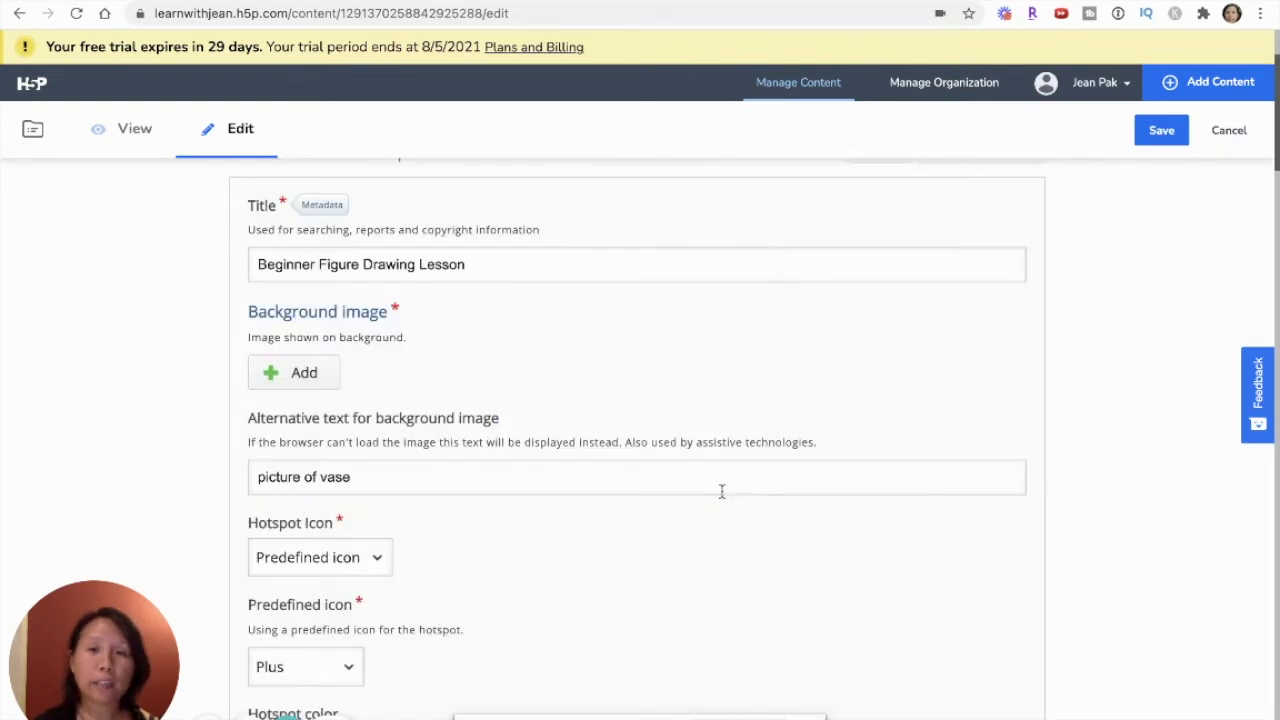
pyautogui.click(301, 380)
pyautogui.click(391, 135)
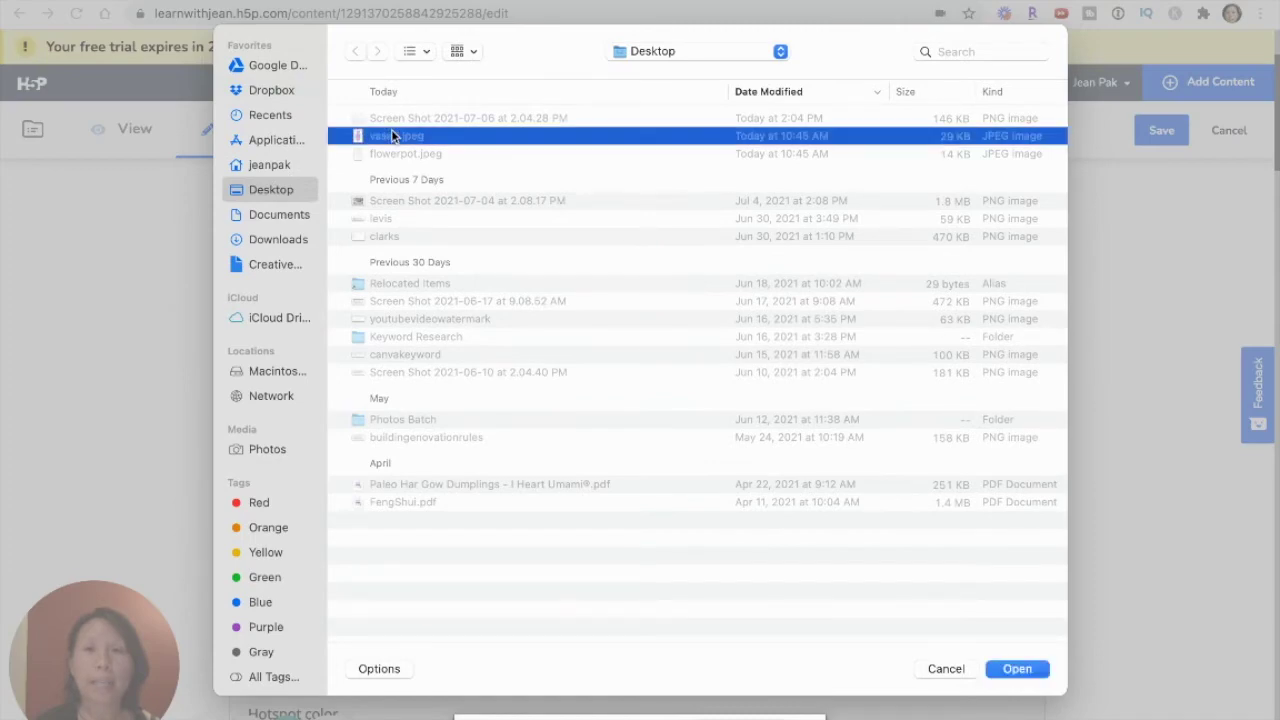
pyautogui.click(1017, 669)
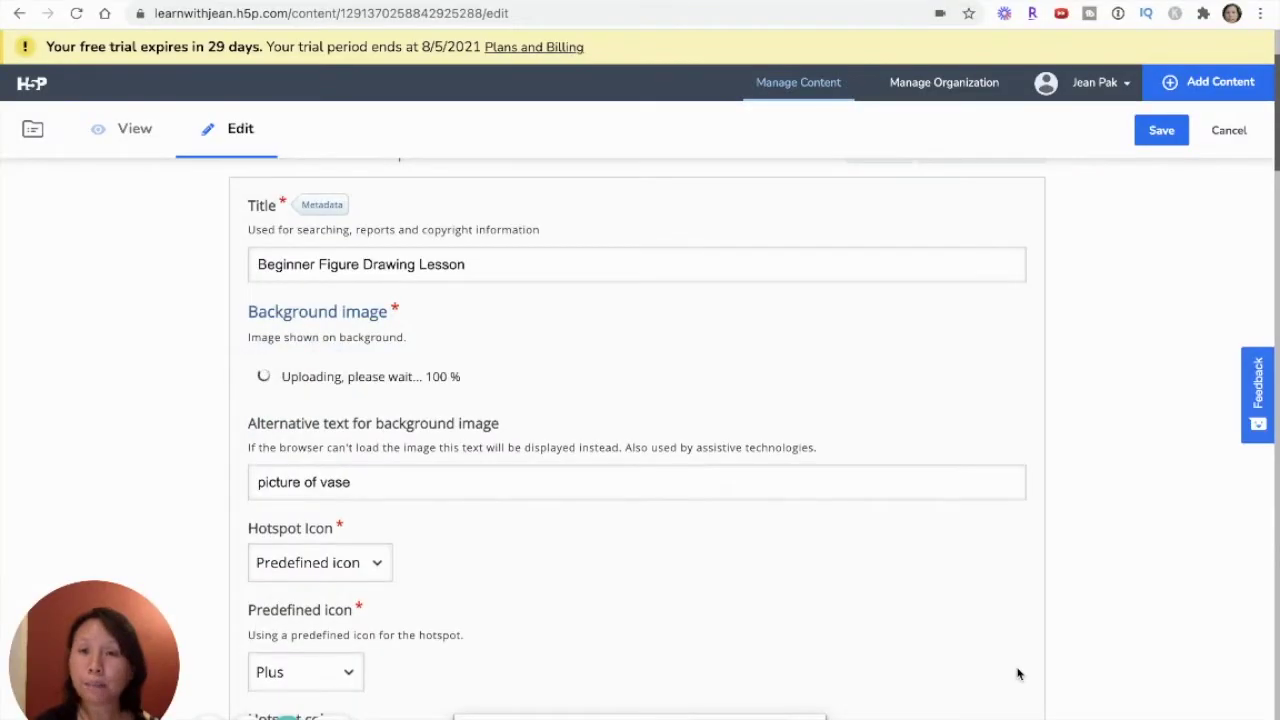
# Review the alternative text entered for the background image.
pyautogui.scroll(-2, 1017, 673)
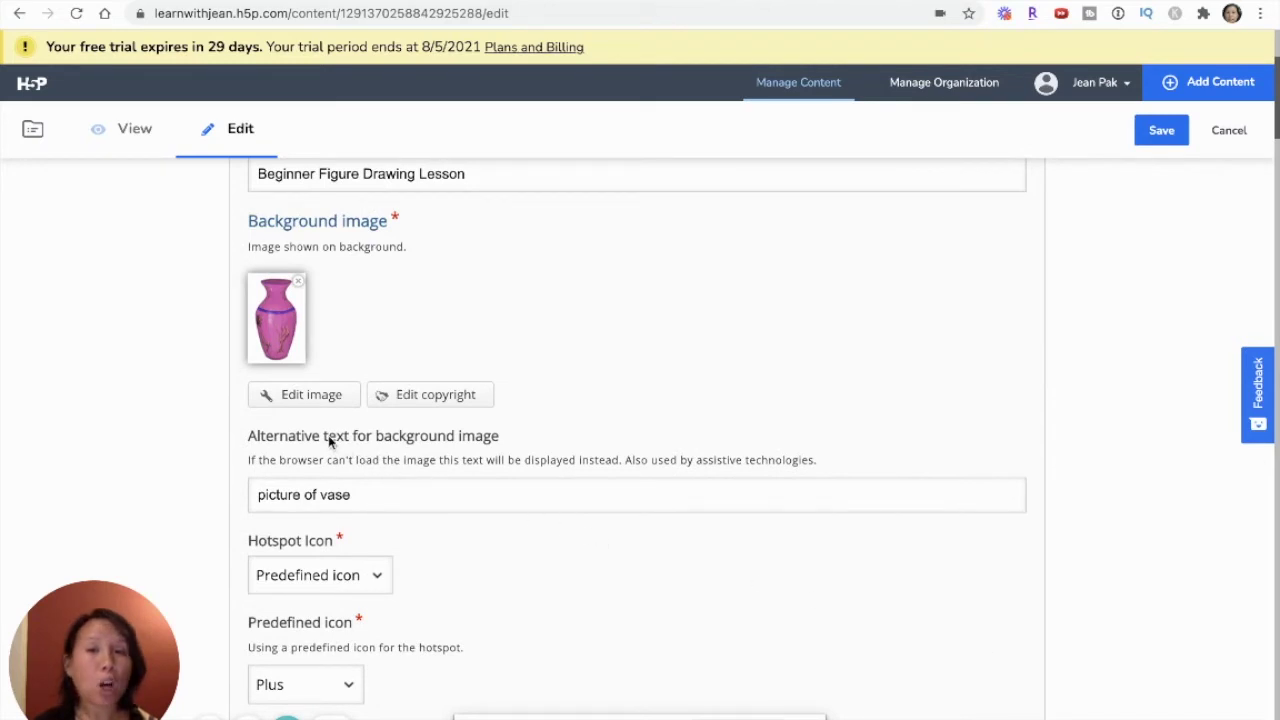
pyautogui.moveTo(328, 435); pyautogui.dragTo(485, 438)
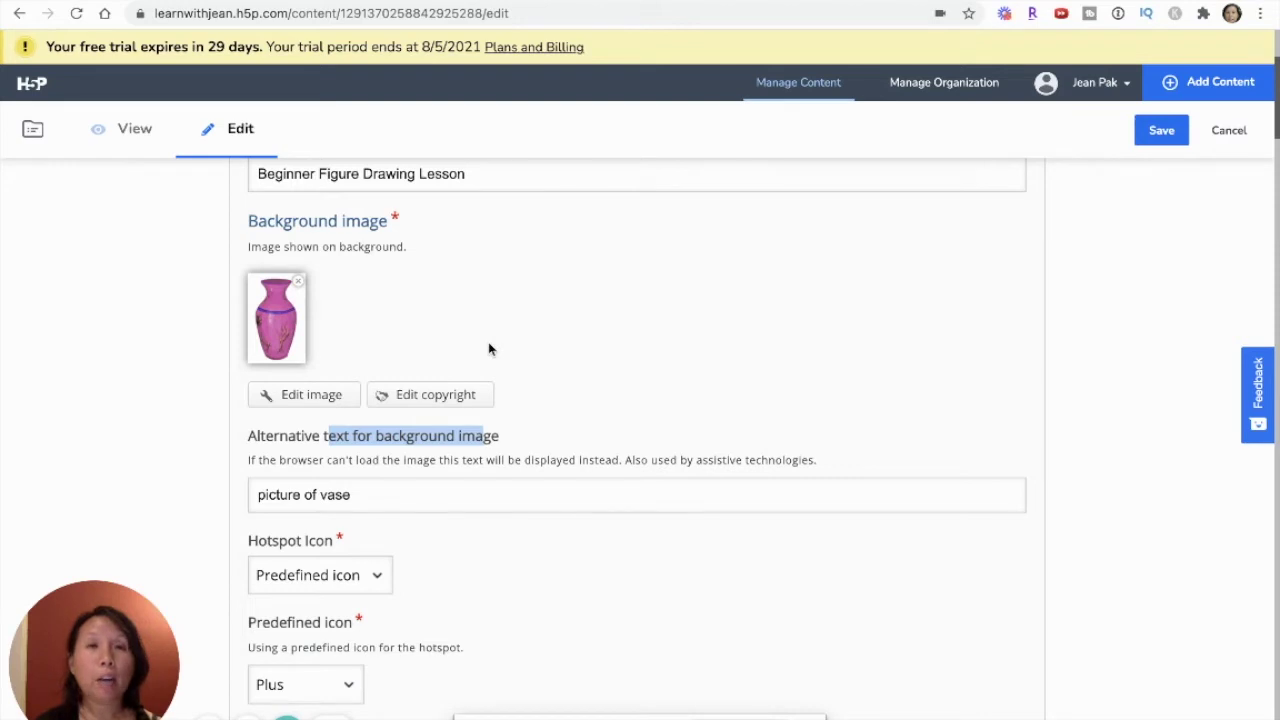
pyautogui.click(400, 497)
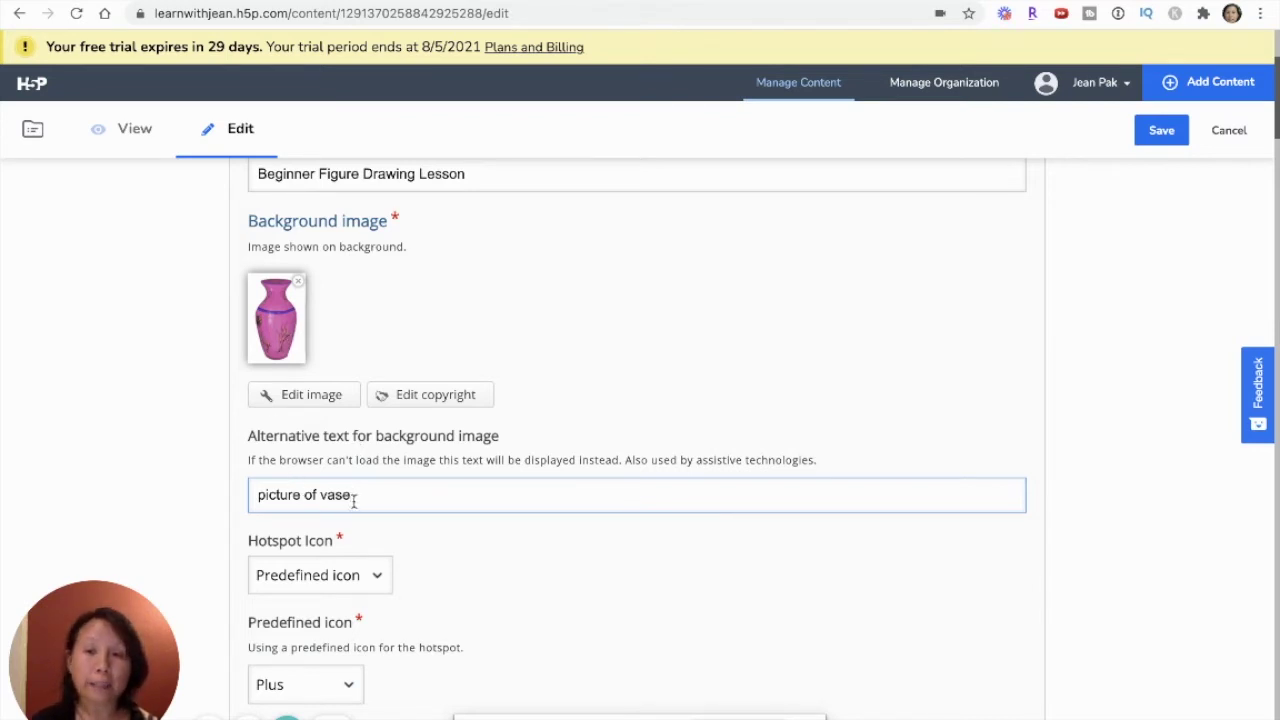
# Set the hotspot icon type to Predefined icon and choose Plus as the icon.
pyautogui.scroll(-1, 502, 565)
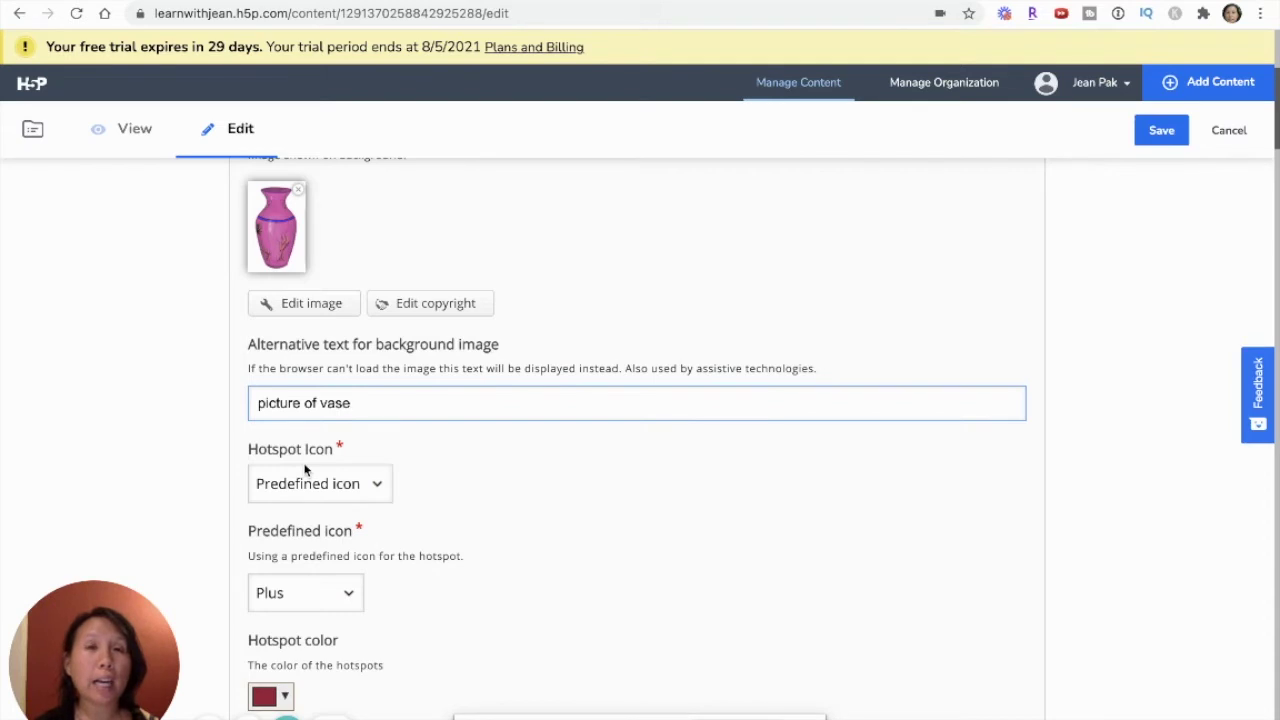
pyautogui.scroll(-1, 305, 470)
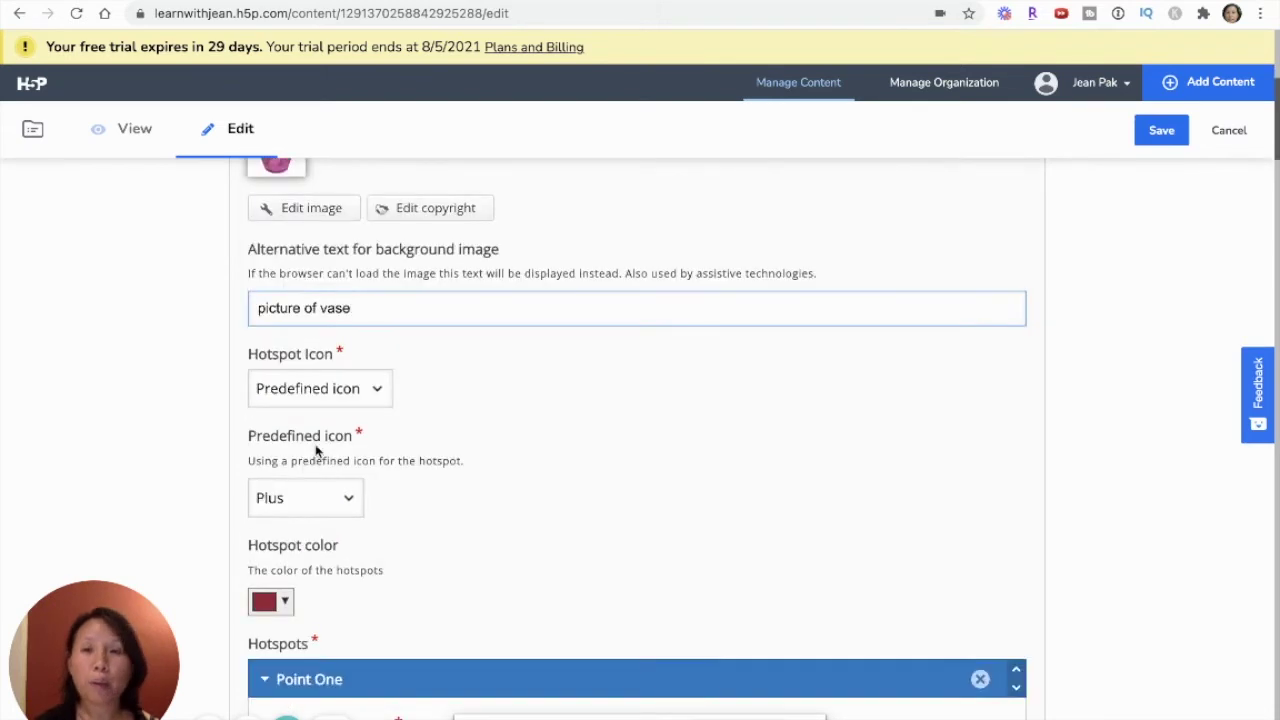
pyautogui.click(340, 390)
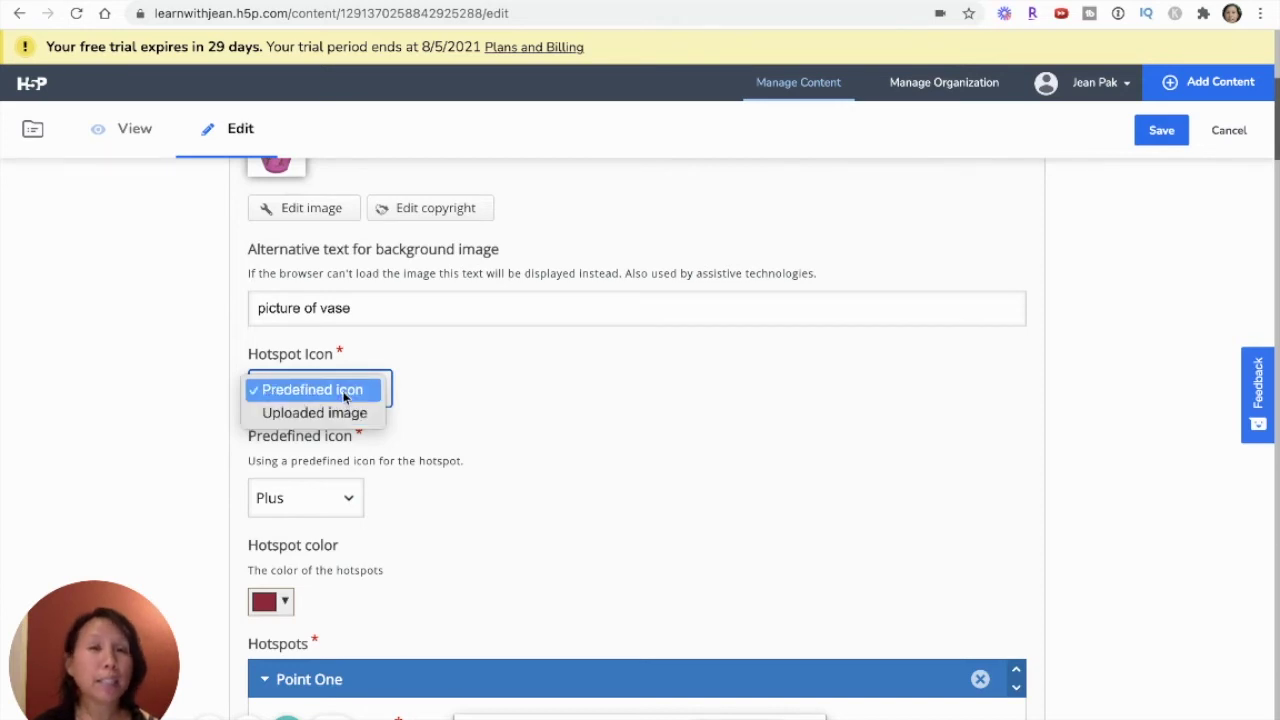
pyautogui.click(347, 396)
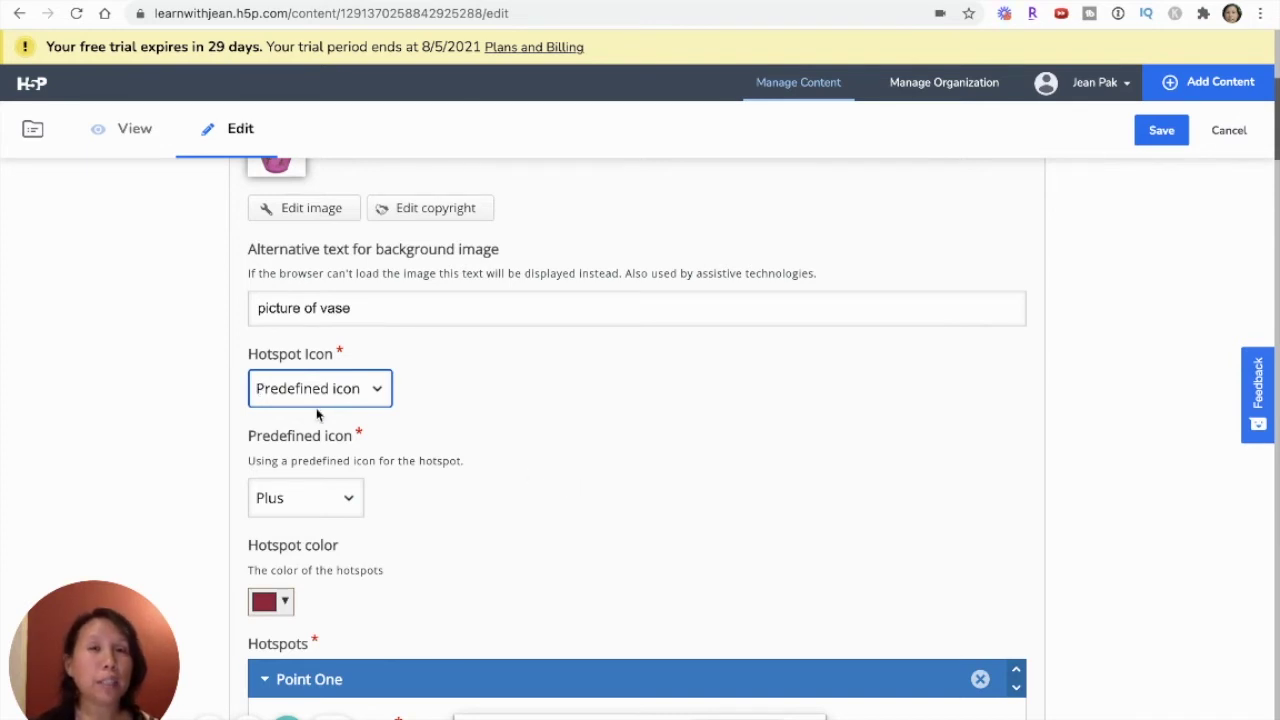
pyautogui.scroll(-1, 317, 416)
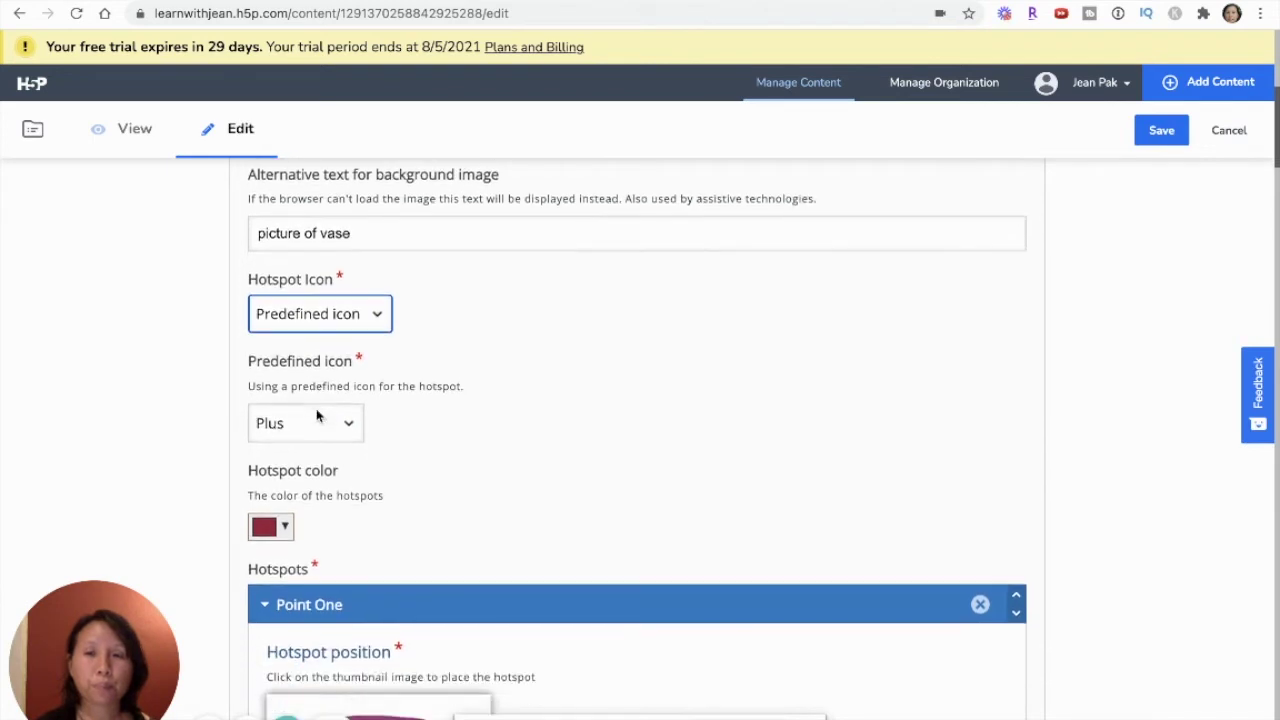
pyautogui.scroll(-1, 337, 378)
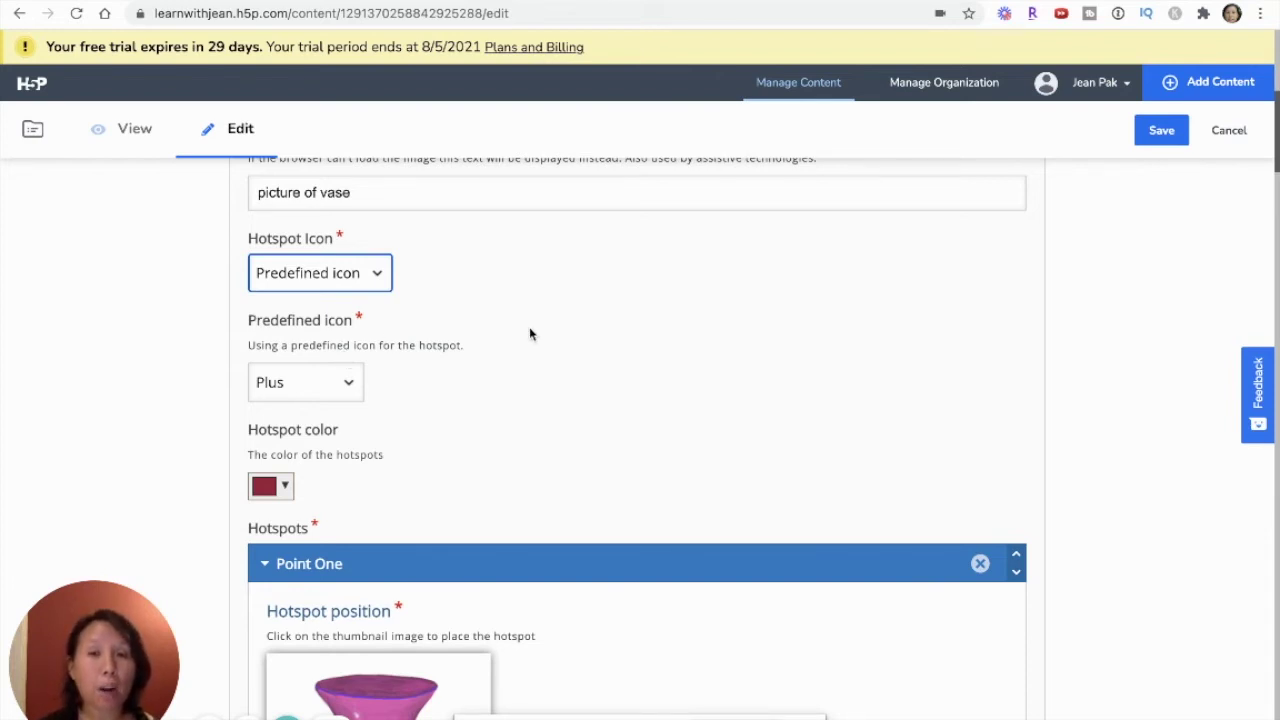
pyautogui.click(340, 389)
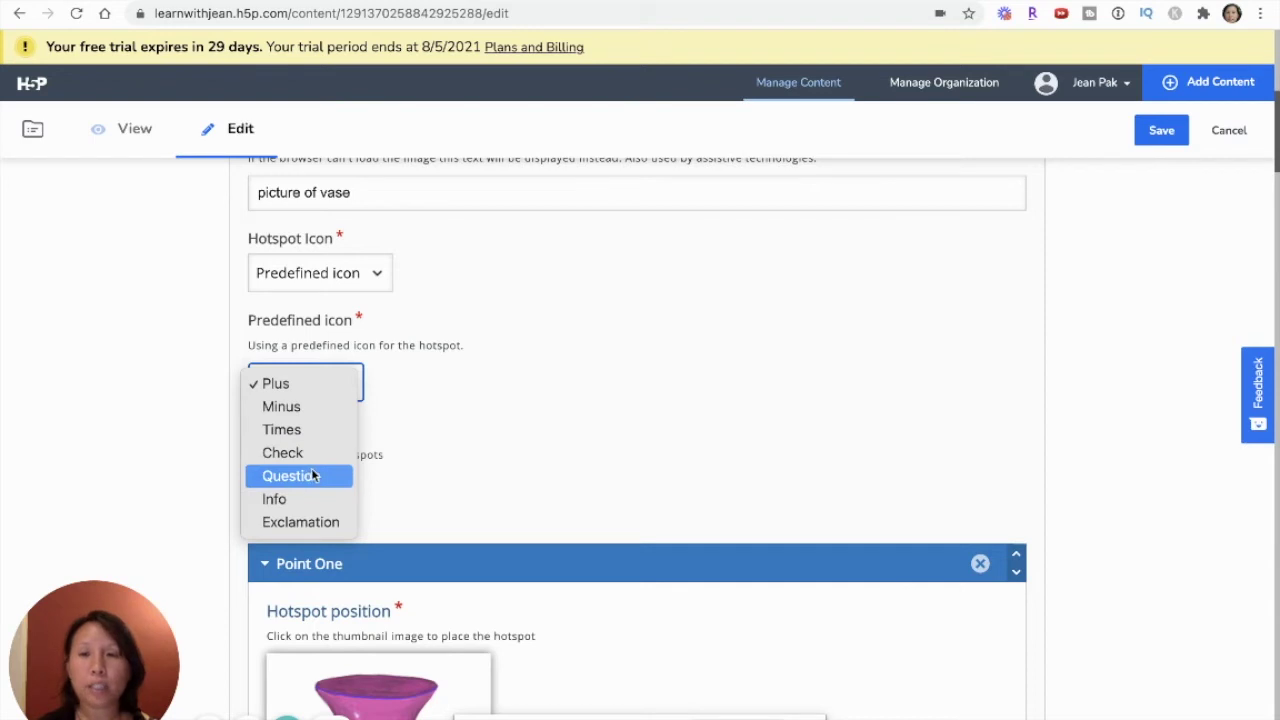
pyautogui.click(281, 387)
# Change the hotspot color to green, #63991d.
pyautogui.scroll(-1, 498, 421)
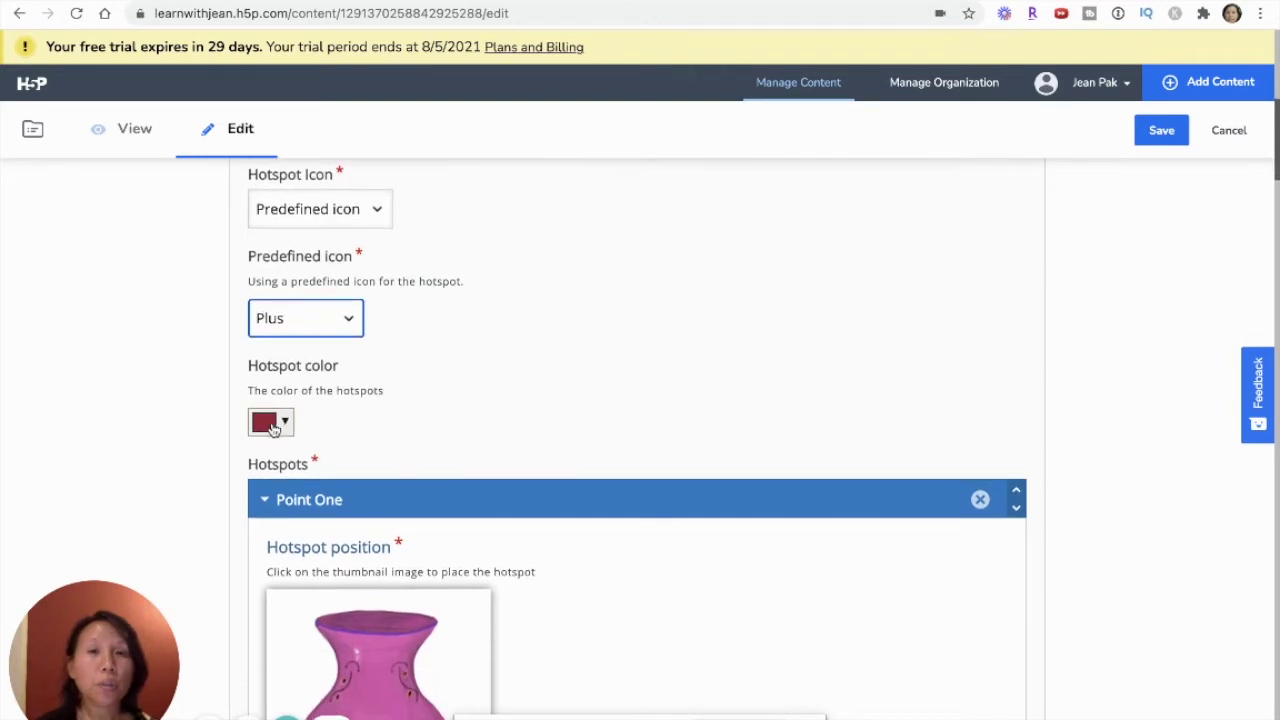
pyautogui.click(280, 424)
pyautogui.scroll(-1, 281, 427)
pyautogui.scroll(-1, 281, 427)
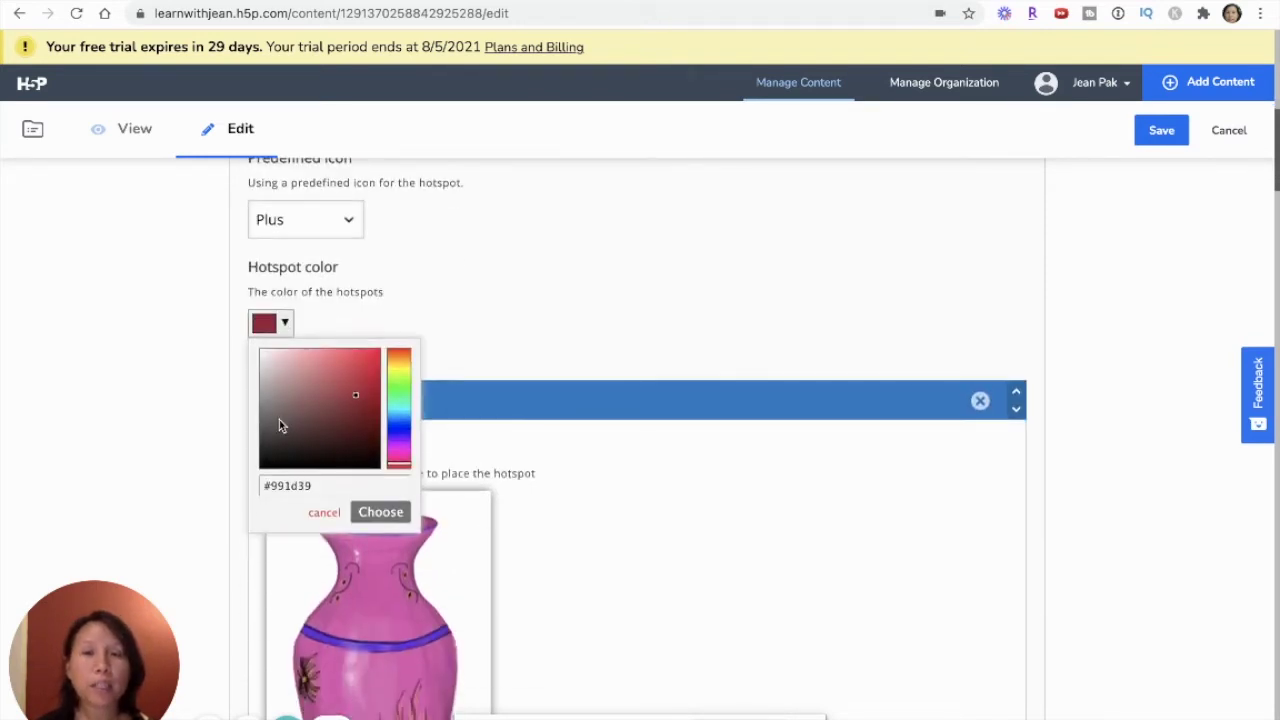
pyautogui.click(403, 372)
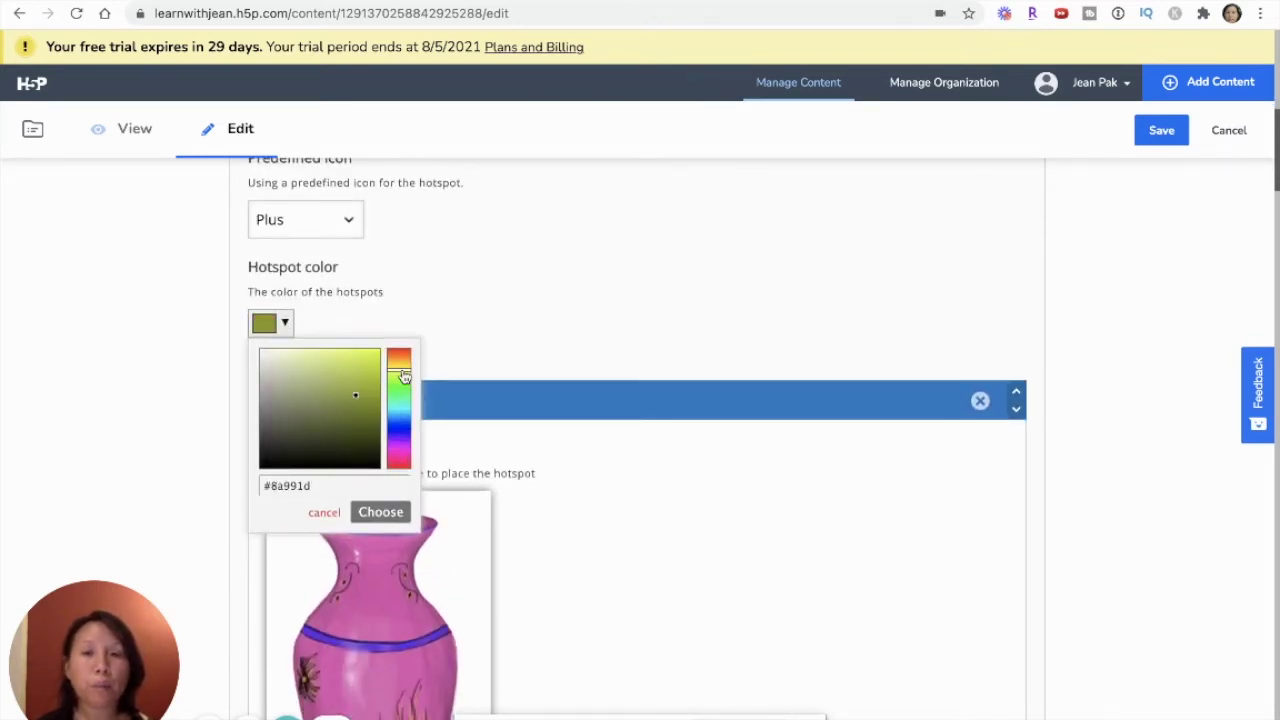
pyautogui.click(400, 378)
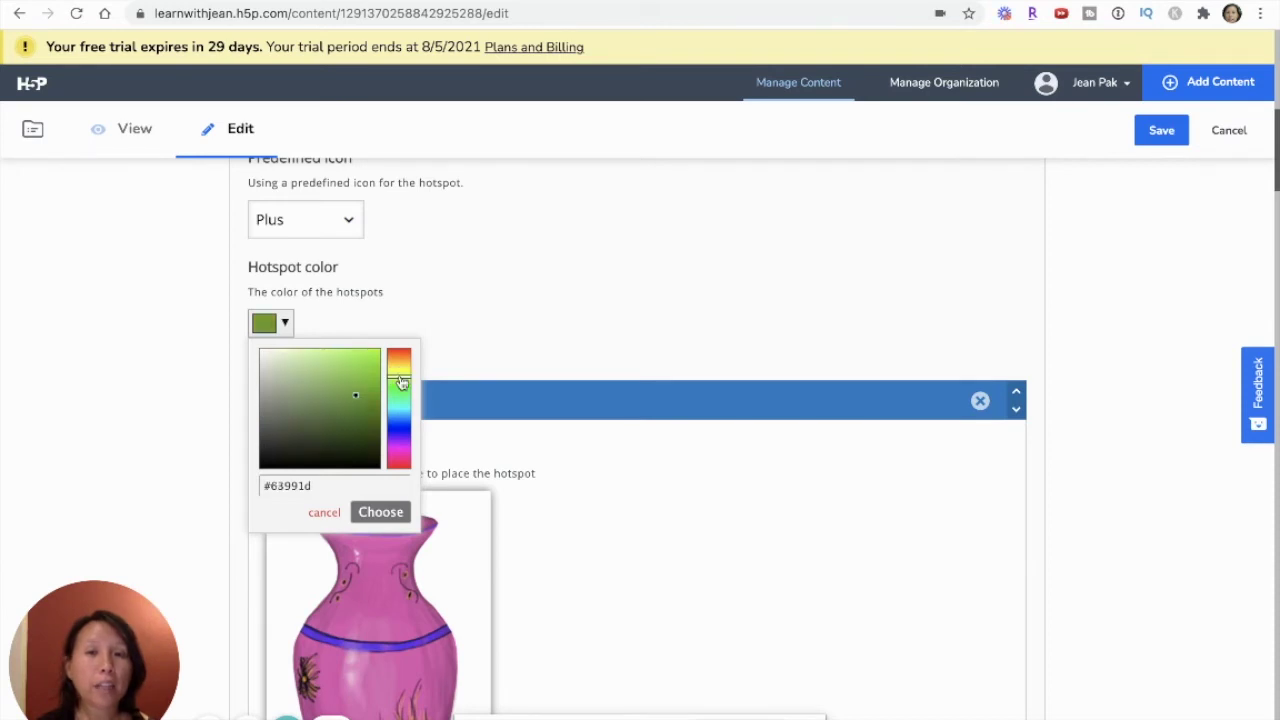
pyautogui.click(507, 342)
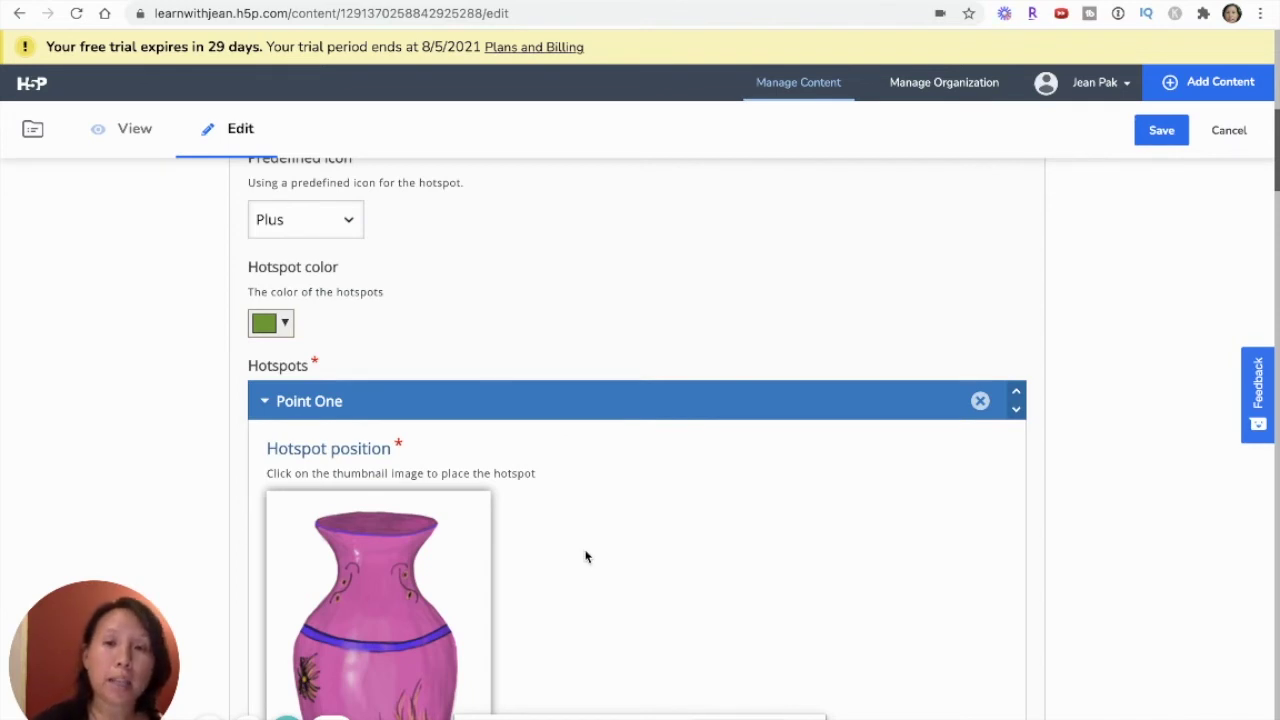
# Place the Point One hotspot at the center of the vase's base on the thumbnail image.
pyautogui.scroll(-2, 586, 557)
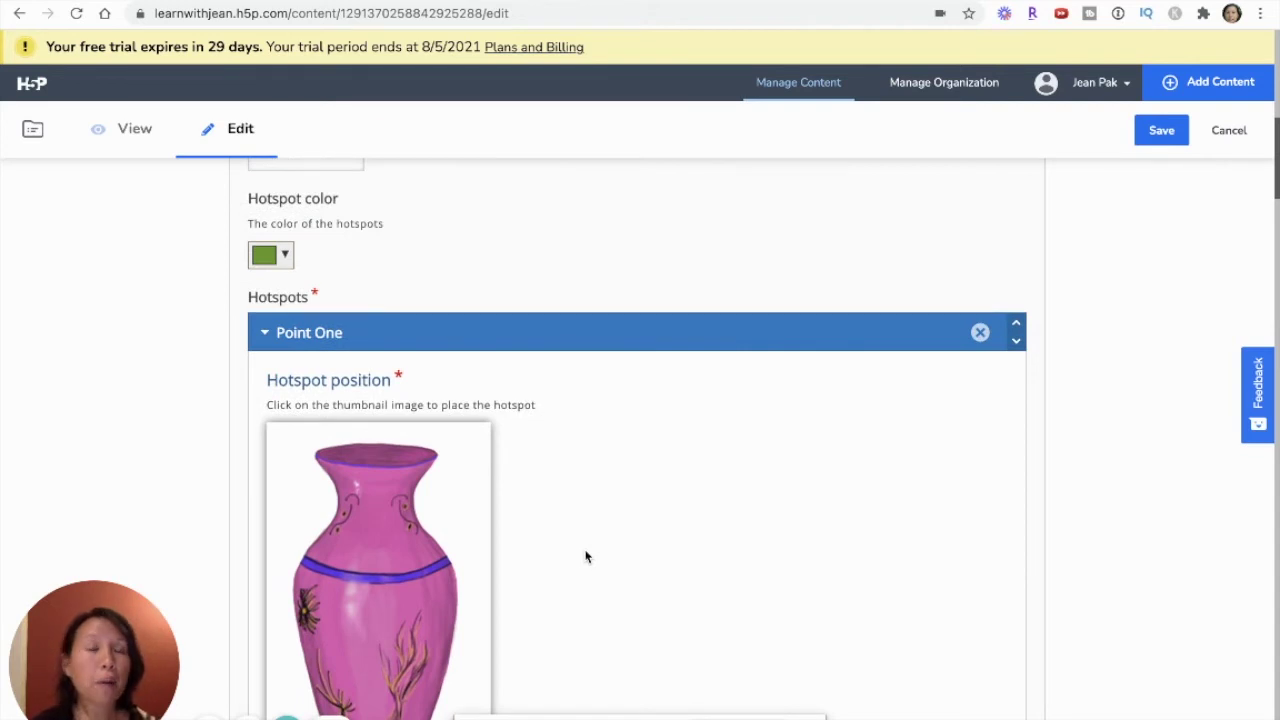
pyautogui.scroll(-3, 586, 557)
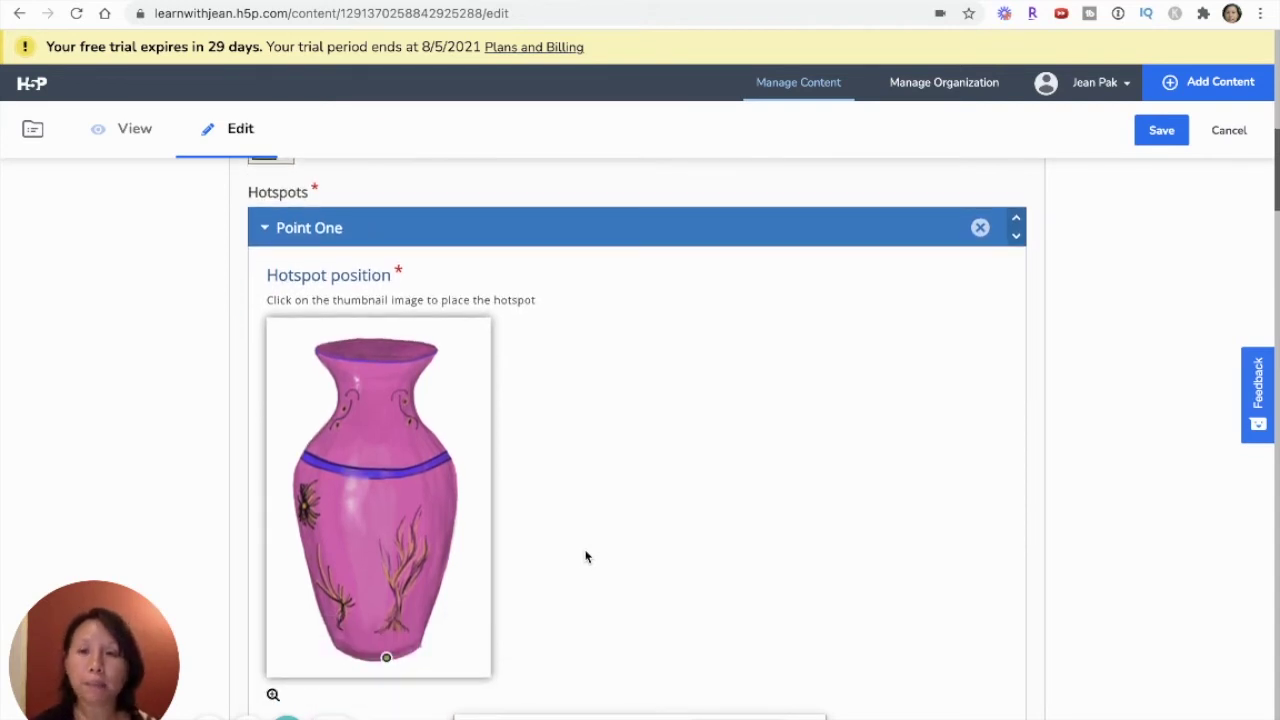
pyautogui.scroll(-1, 586, 557)
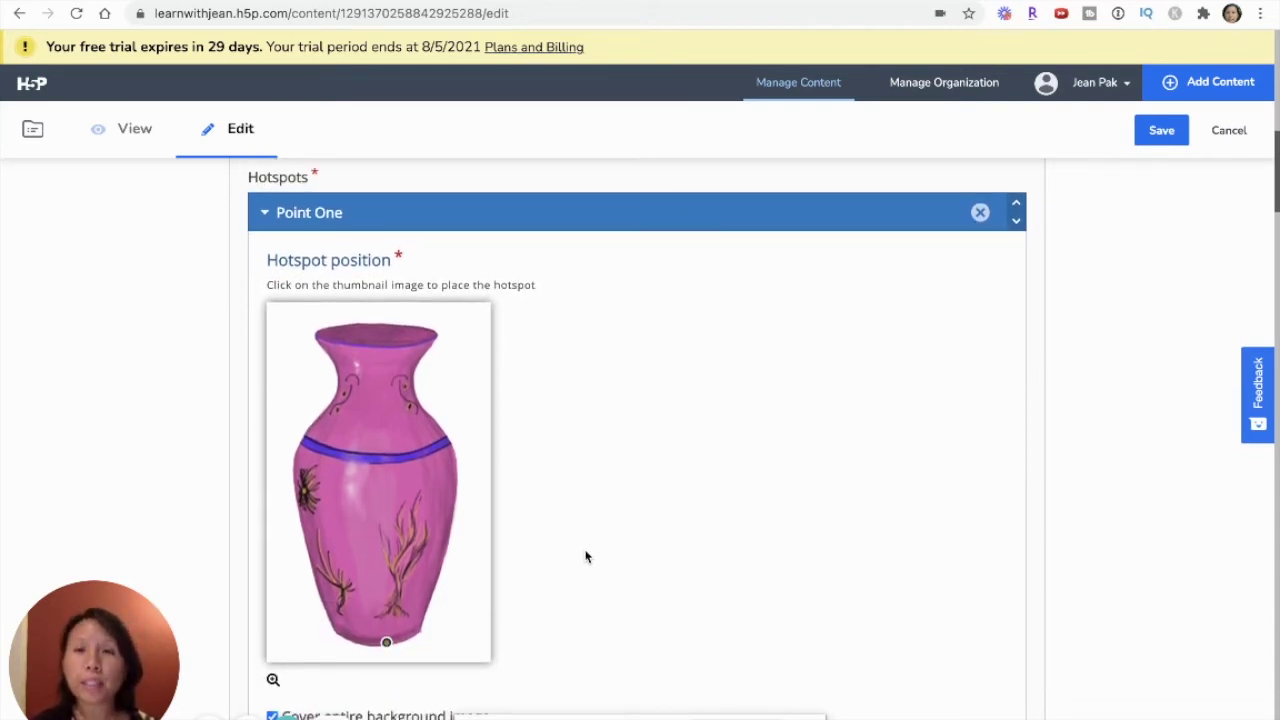
pyautogui.scroll(-5, 387, 364)
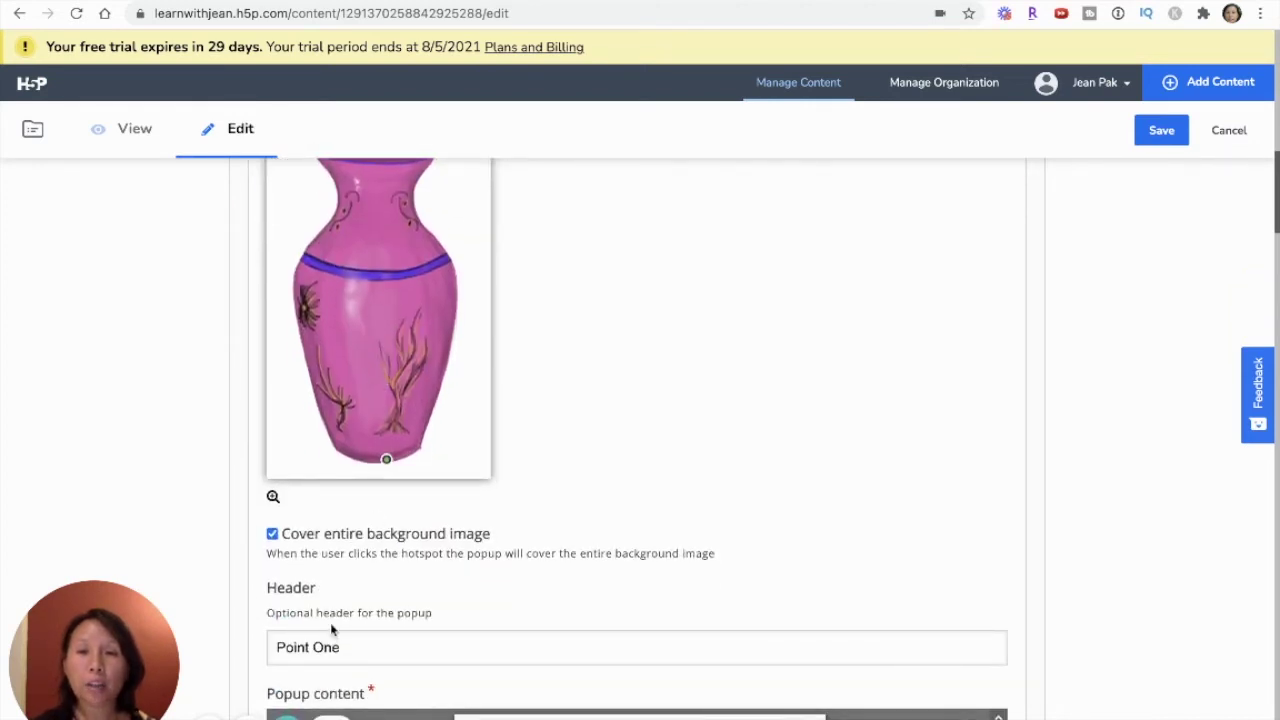
pyautogui.scroll(1, 364, 604)
pyautogui.scroll(4, 364, 604)
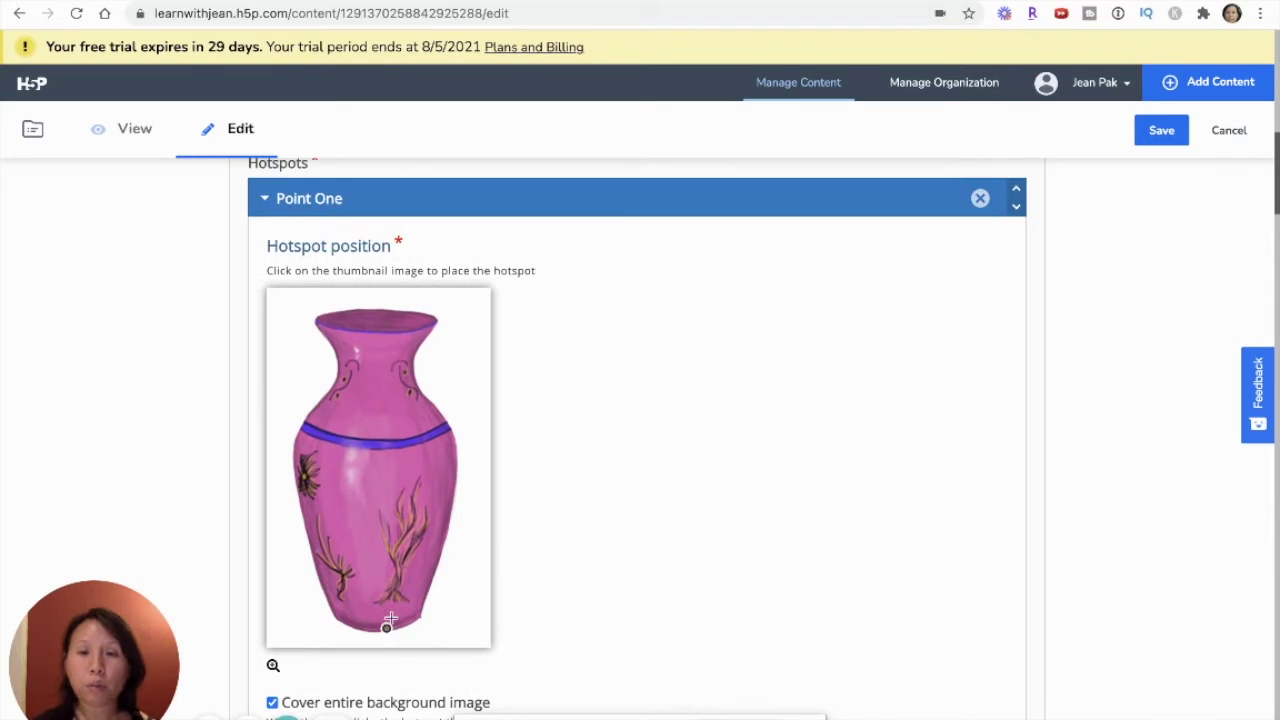
pyautogui.click(387, 628)
# Edit the Point One popup question to read "Which part of the vase figure is this?".
pyautogui.scroll(-4, 389, 626)
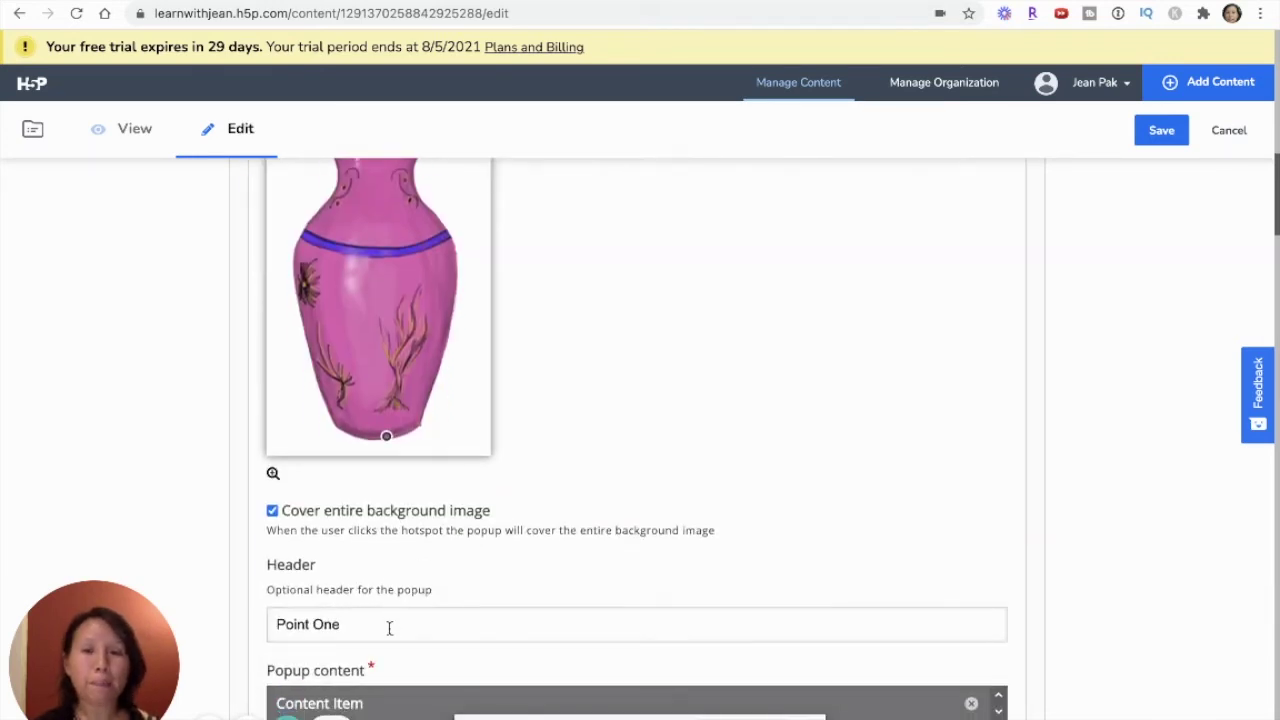
pyautogui.scroll(-4, 390, 630)
pyautogui.scroll(-2, 390, 634)
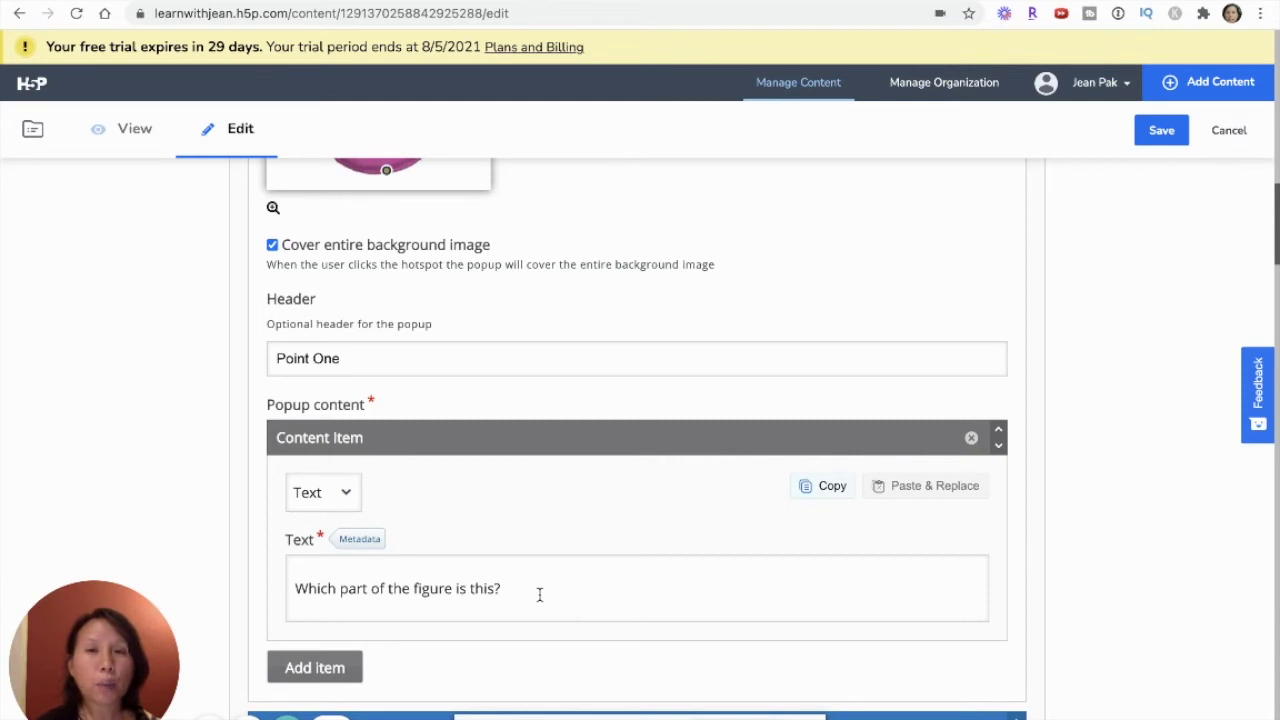
pyautogui.click(414, 594)
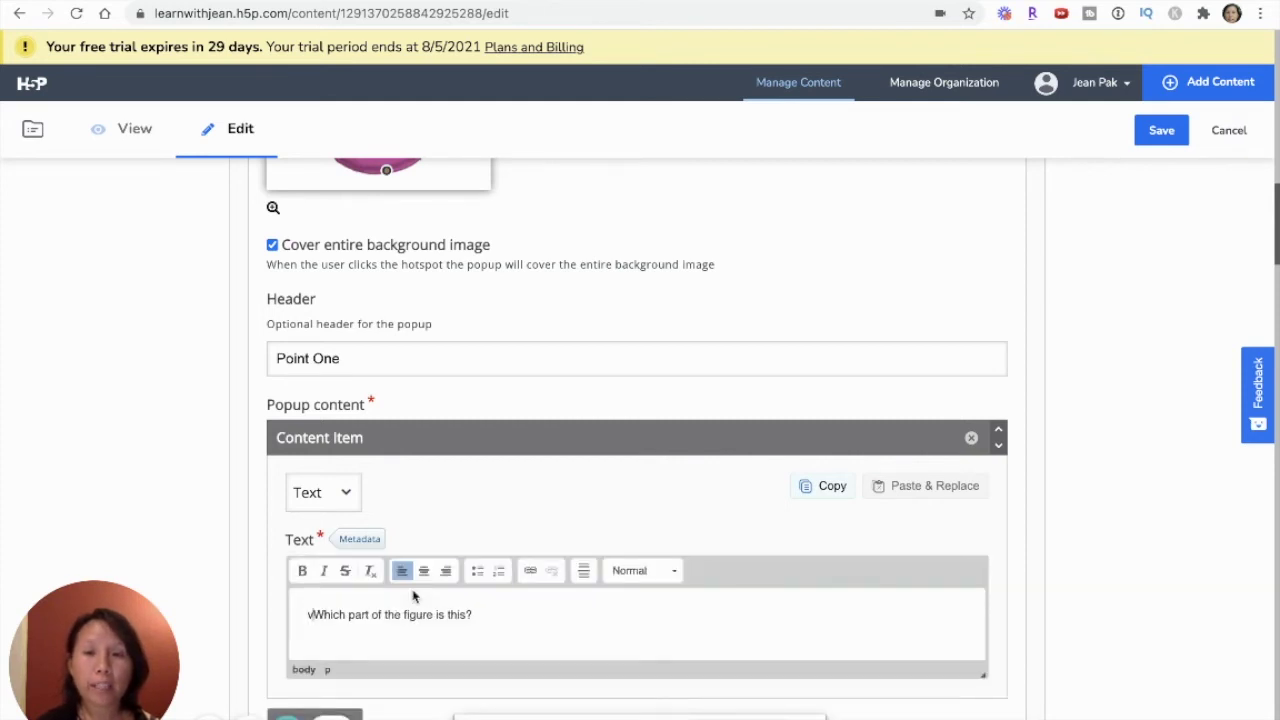
pyautogui.press('BackSpace')
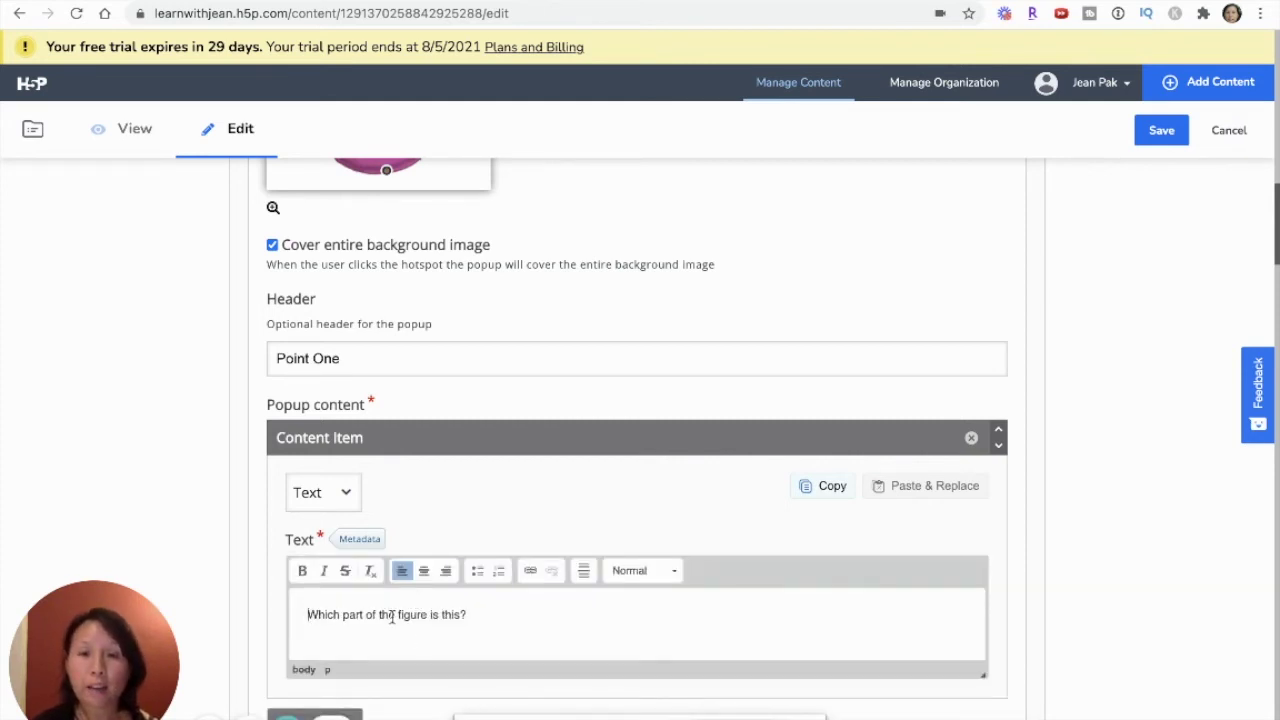
pyautogui.click(397, 615)
pyautogui.write('vase')
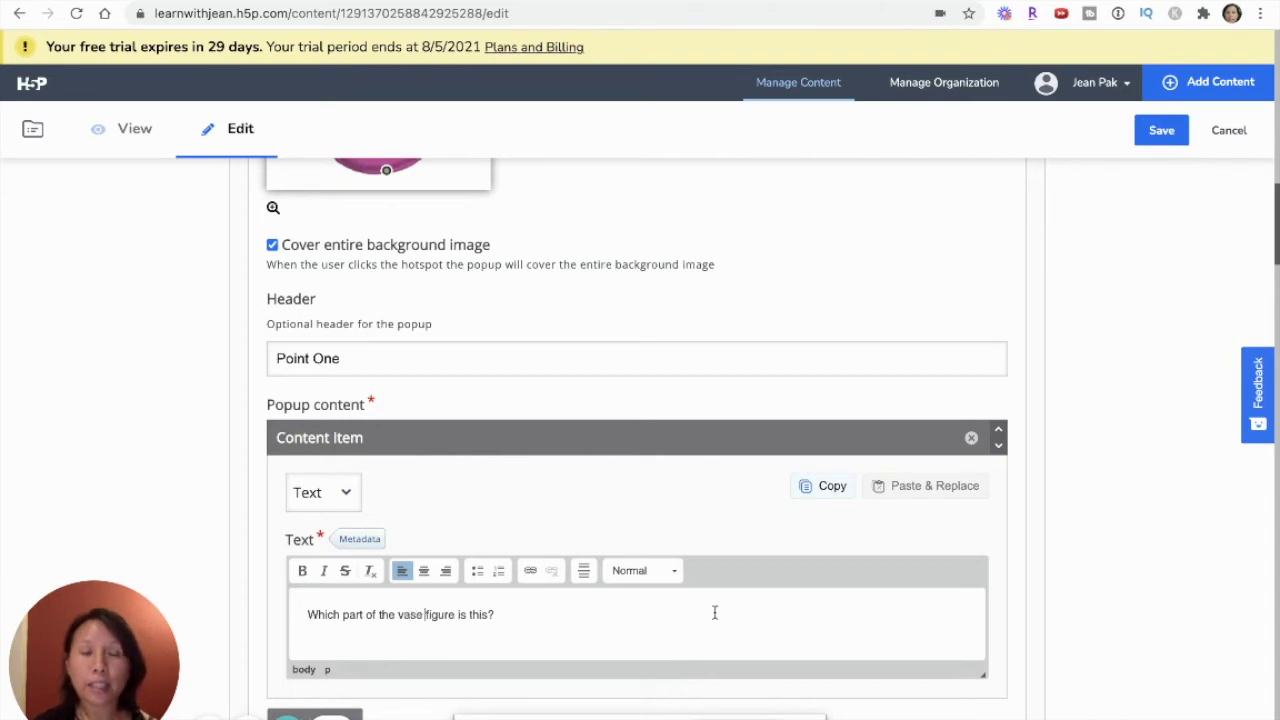
# Review the Point One hotspot and its question, and examine the Point Two hotspot's position on the vase.
pyautogui.scroll(-1, 714, 612)
pyautogui.scroll(2, 640, 440)
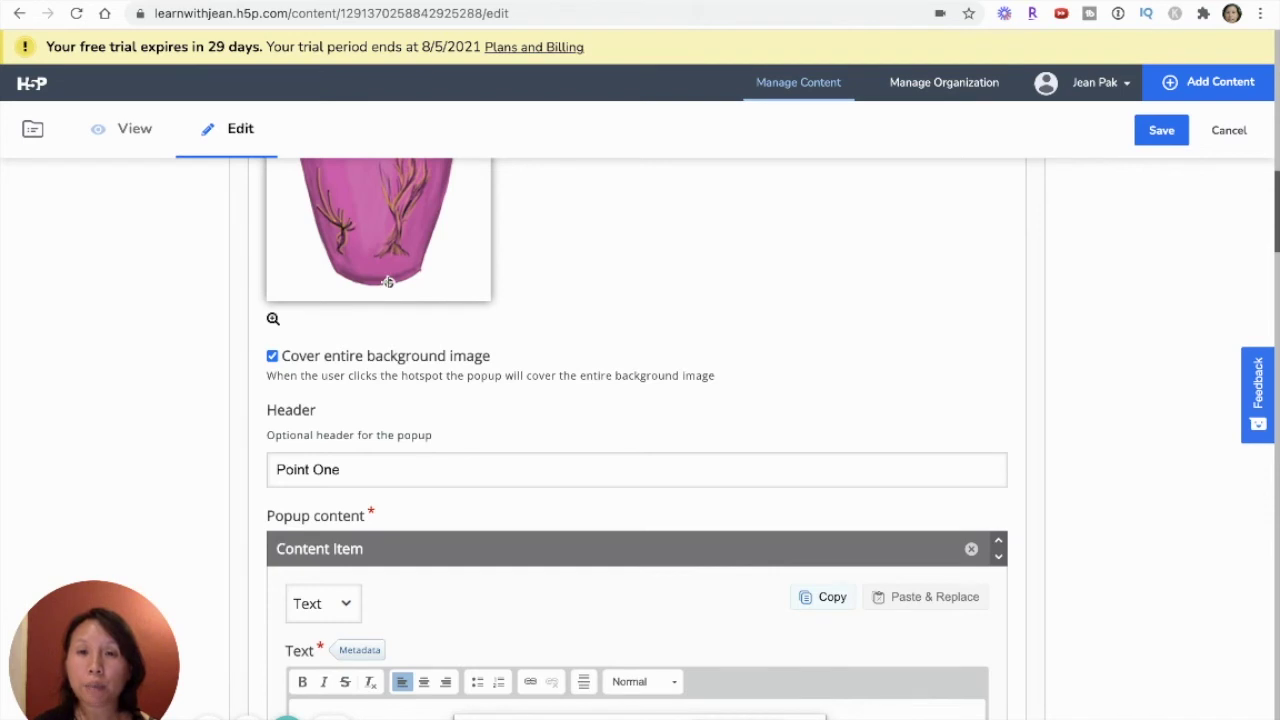
pyautogui.scroll(-2, 403, 431)
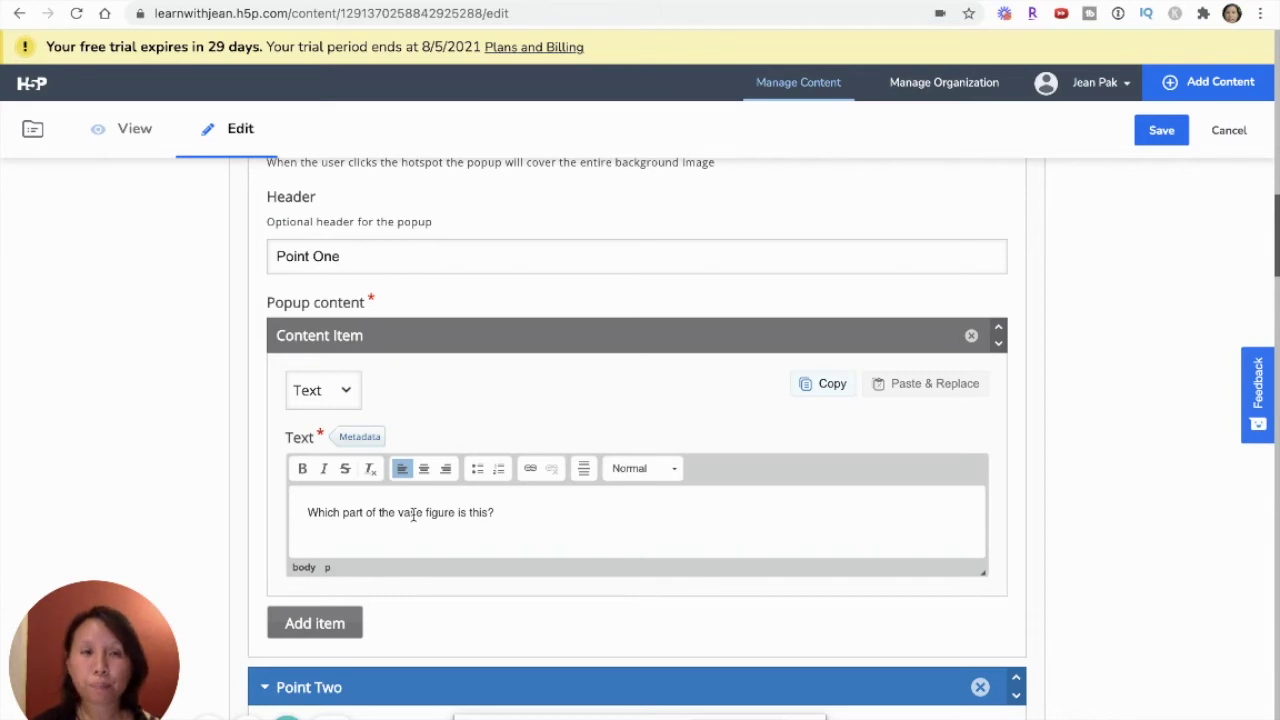
pyautogui.scroll(-3, 413, 514)
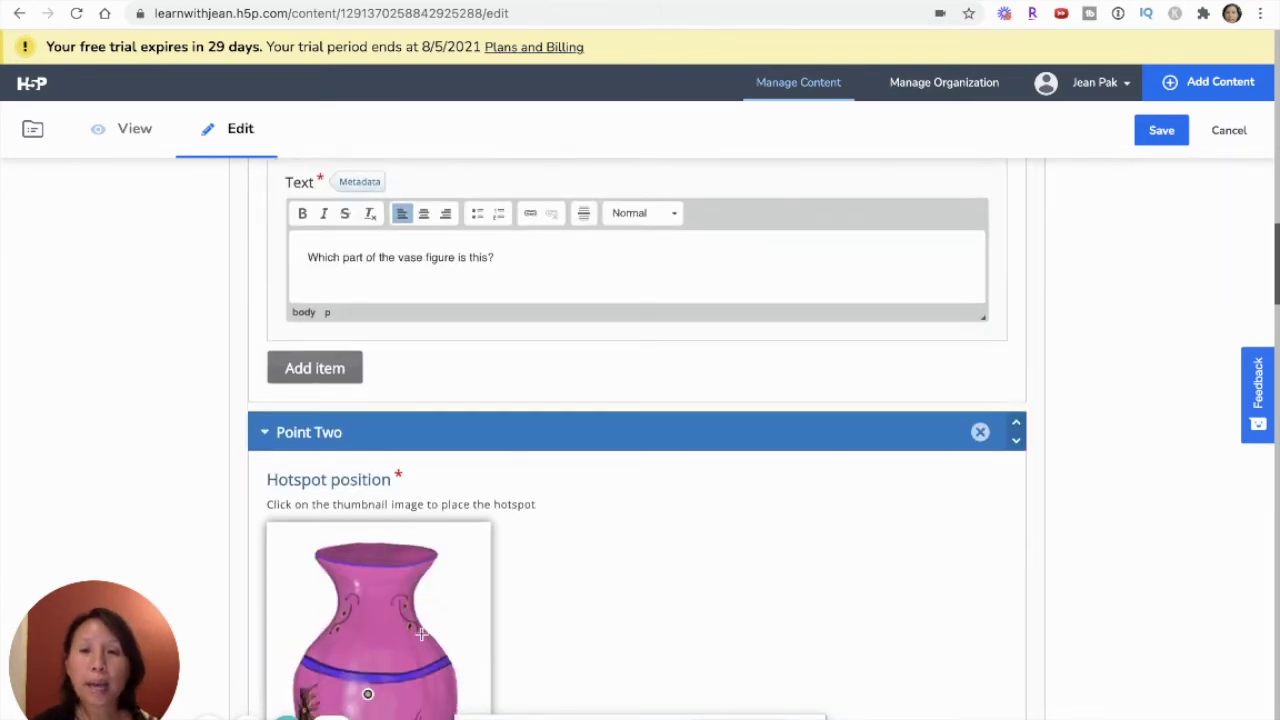
pyautogui.scroll(-2, 421, 634)
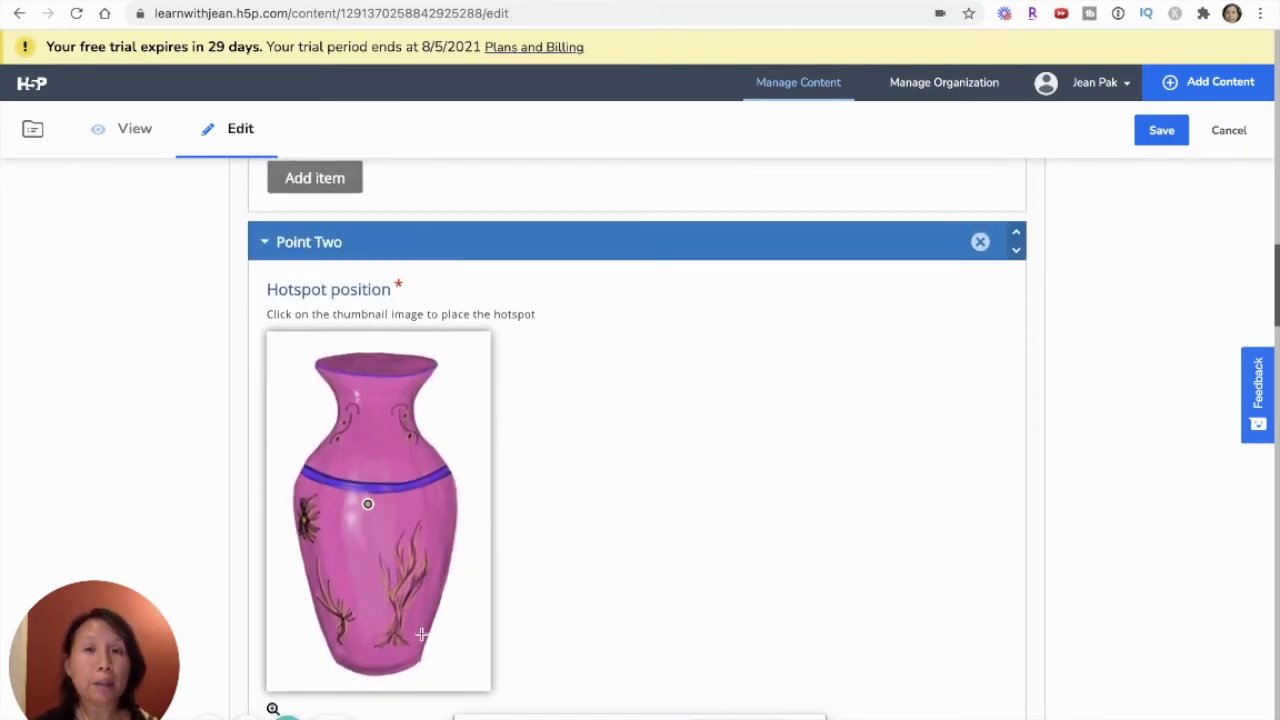
pyautogui.scroll(-2, 421, 636)
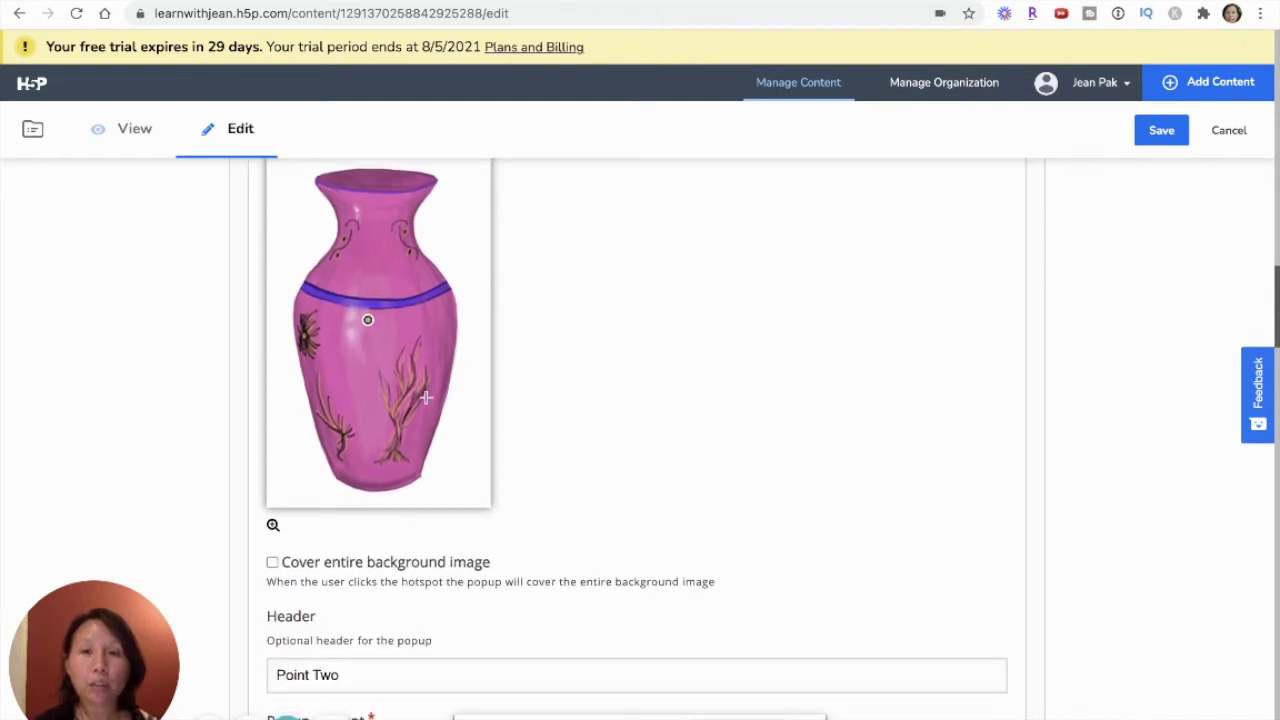
pyautogui.scroll(2, 397, 369)
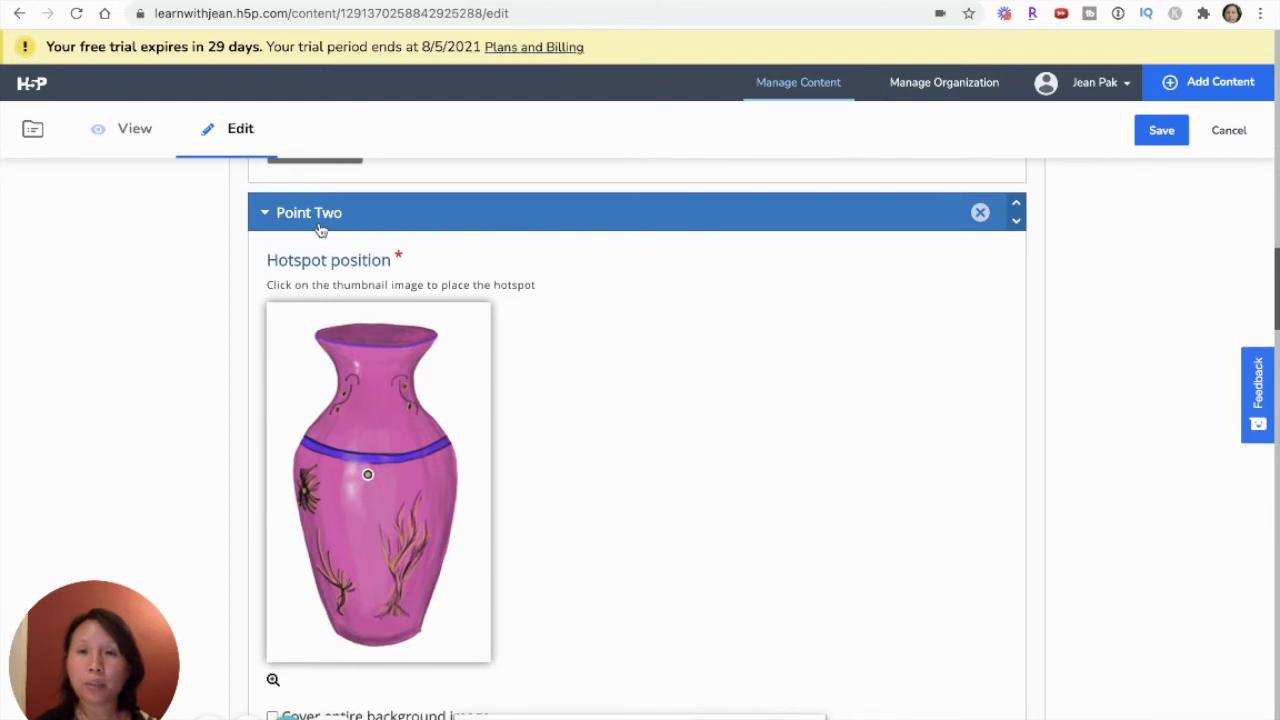
pyautogui.scroll(-2, 503, 517)
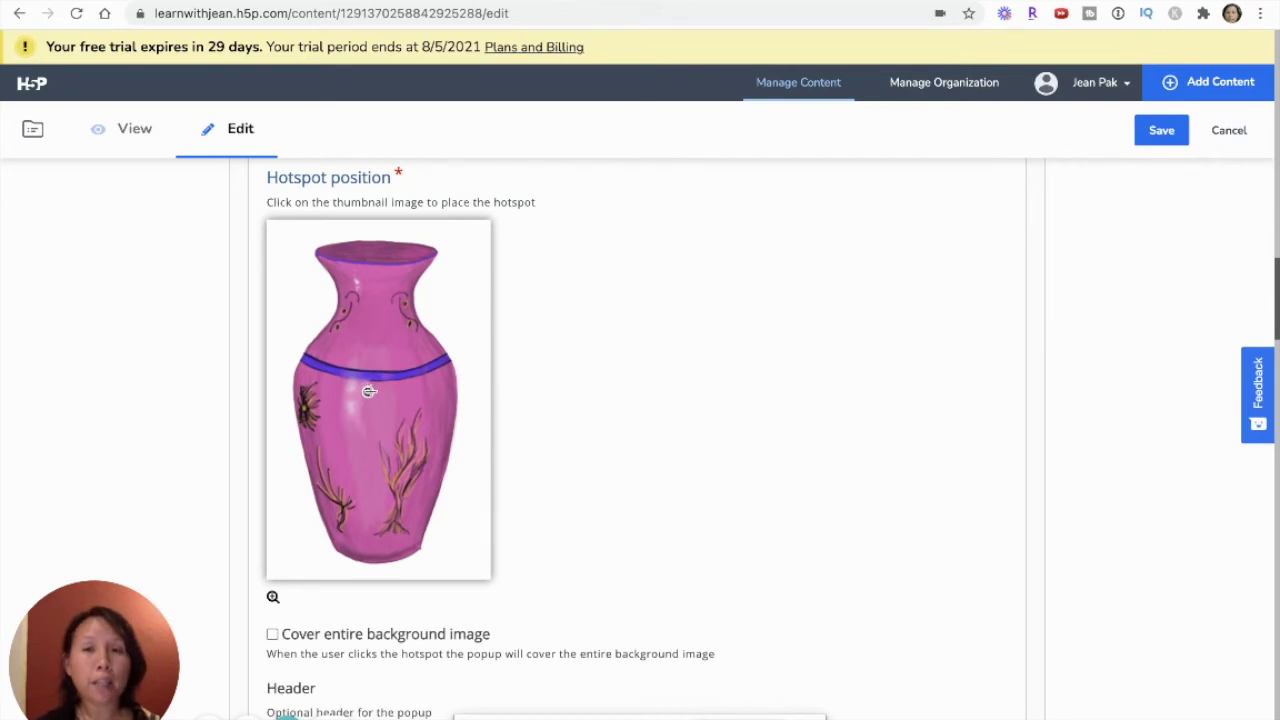
# Change the Point Two popup content type to Video and title it "Demo Video".
pyautogui.scroll(-3, 390, 615)
pyautogui.scroll(-4, 390, 615)
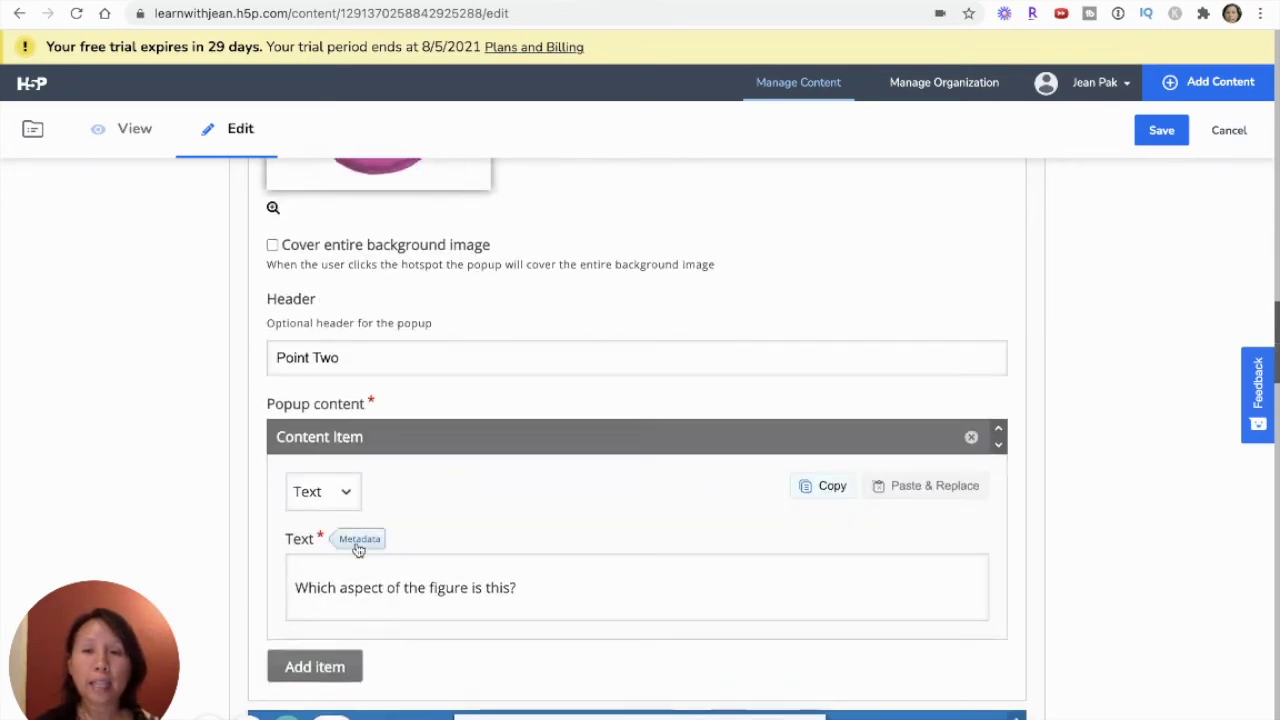
pyautogui.click(589, 596)
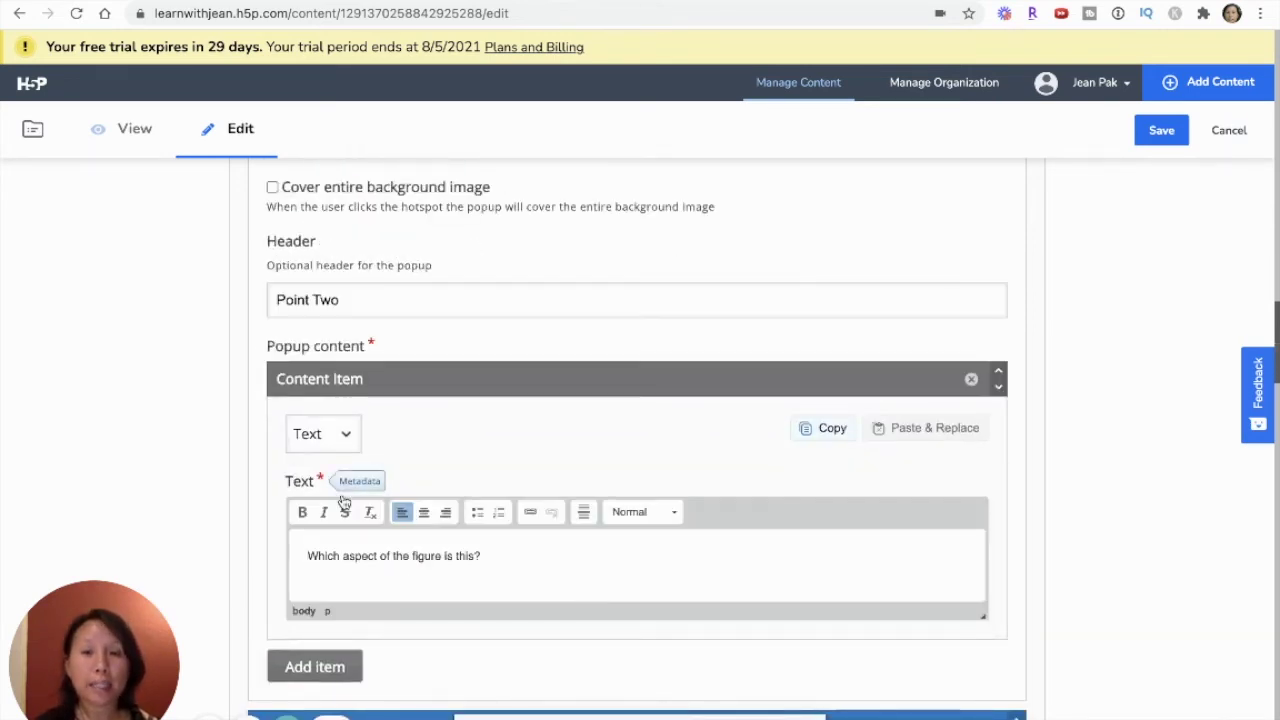
pyautogui.click(337, 434)
pyautogui.click(331, 458)
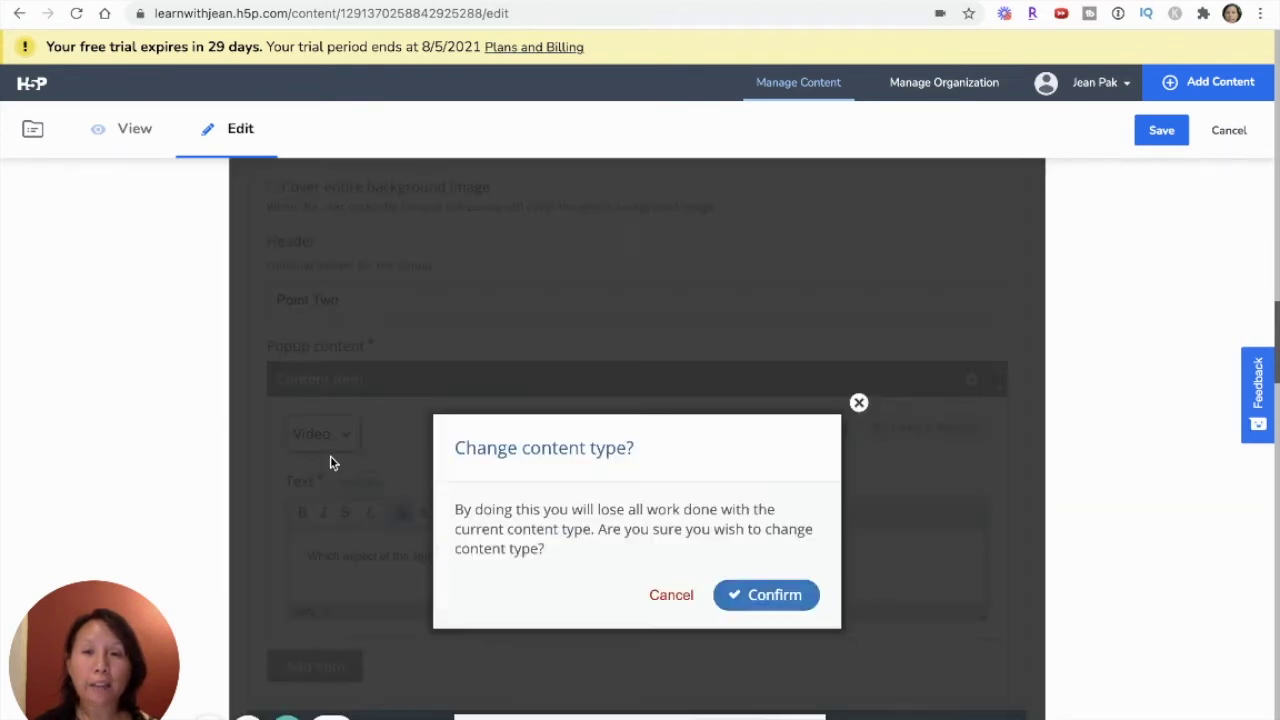
pyautogui.click(797, 600)
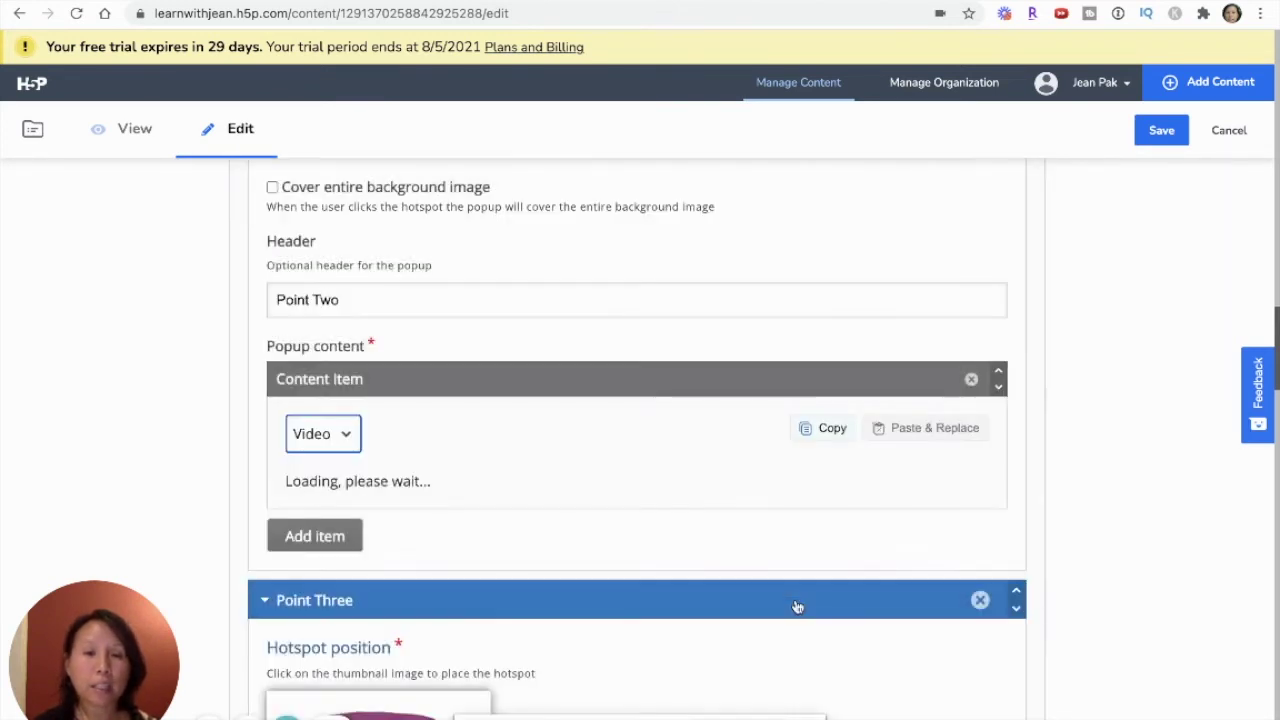
pyautogui.tripleClick(406, 478)
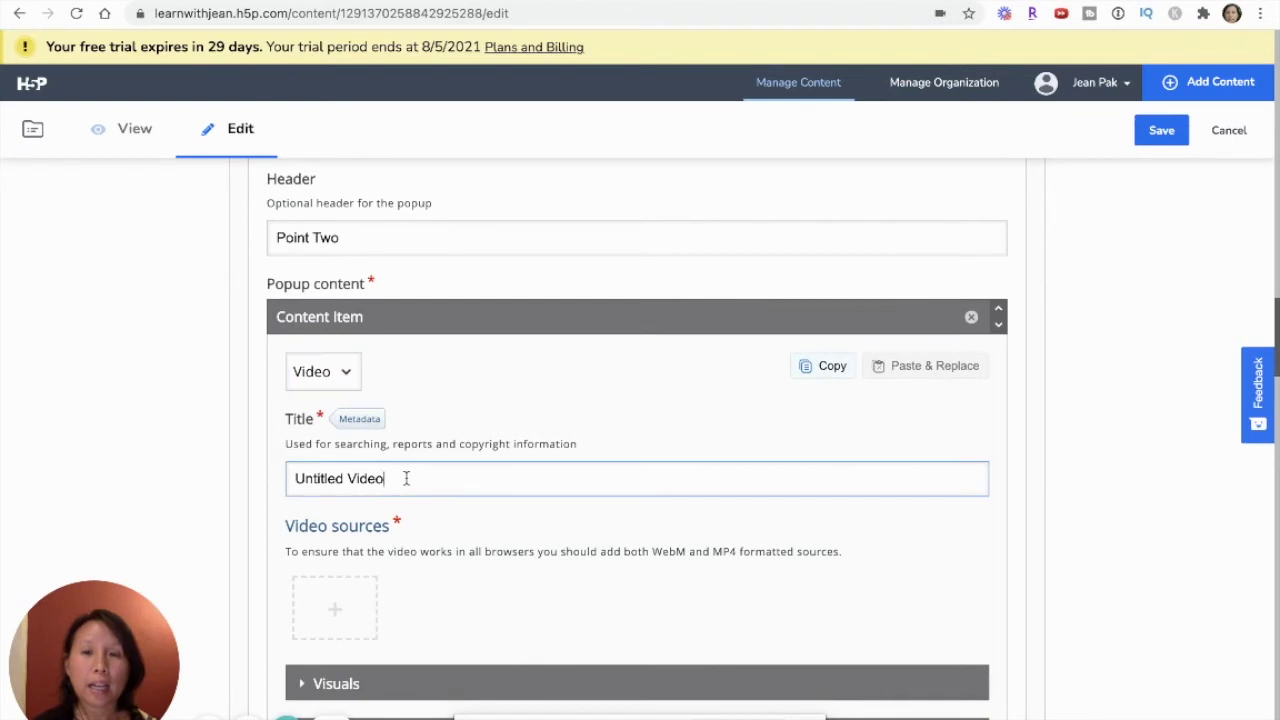
pyautogui.write('Demo Video')
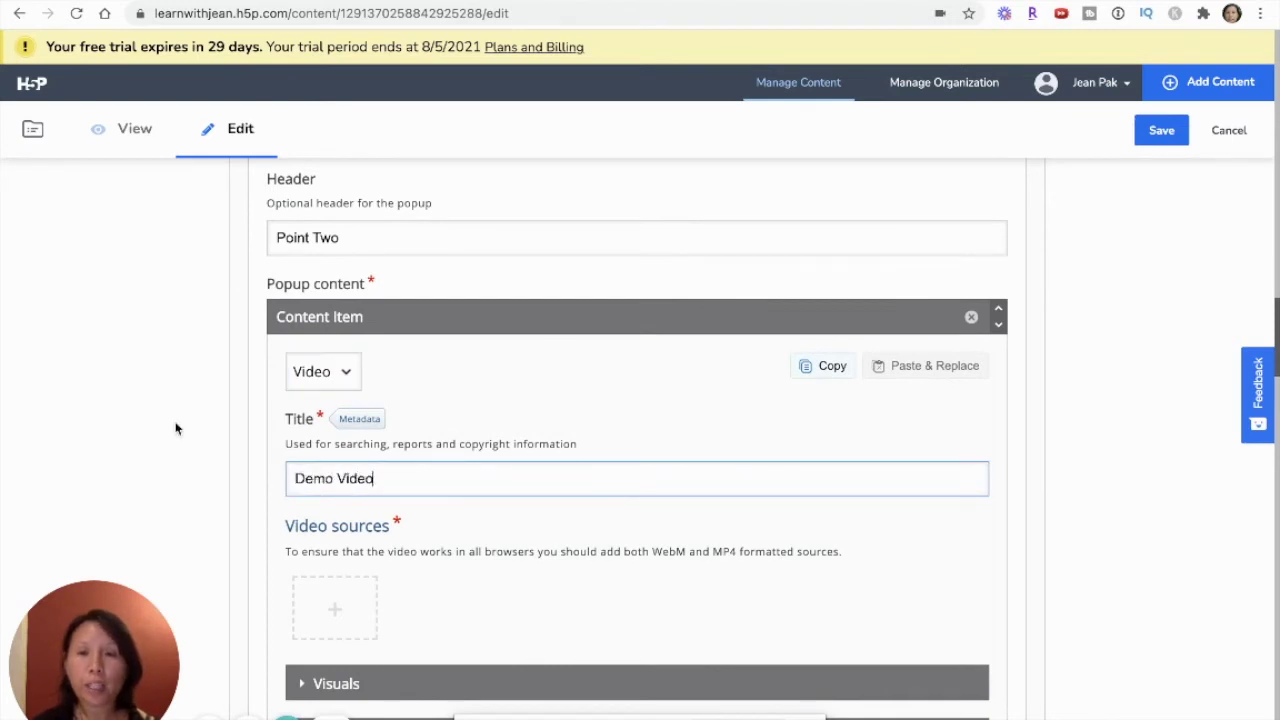
pyautogui.scroll(-1, 218, 533)
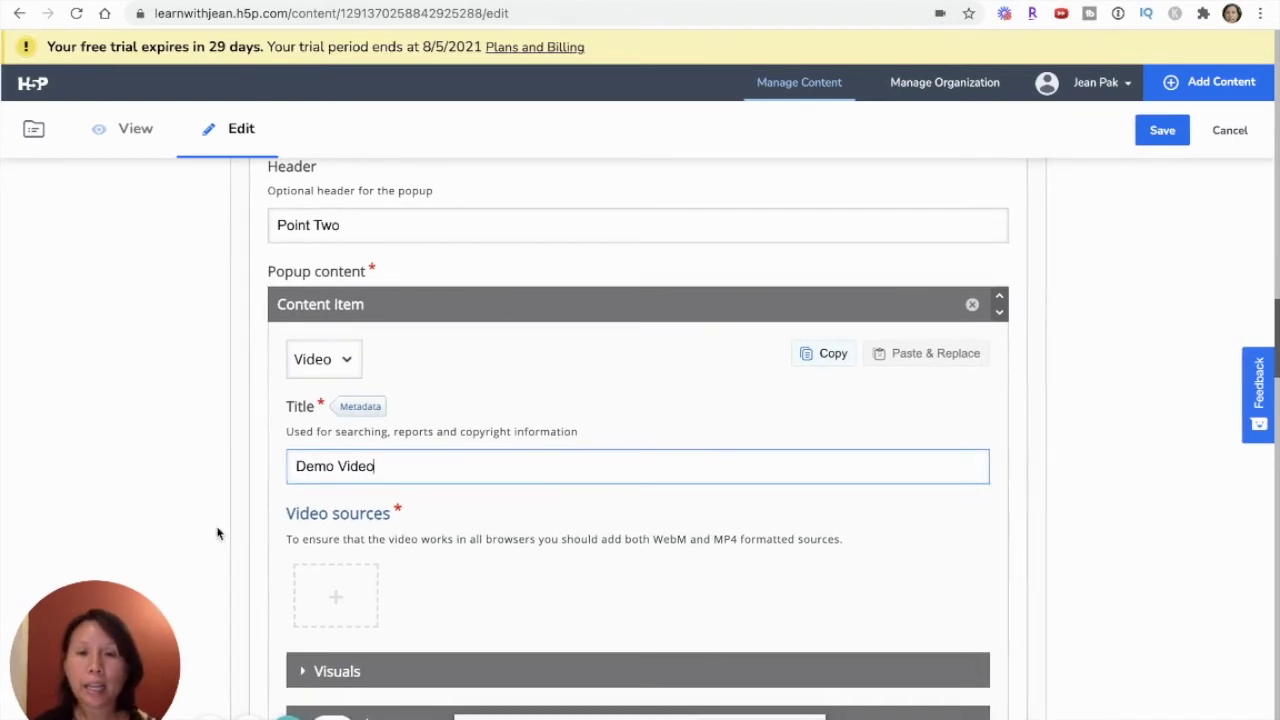
# Change the Point Two popup content type to Image and enter "new image of vase" as its alternative text.
pyautogui.click(351, 371)
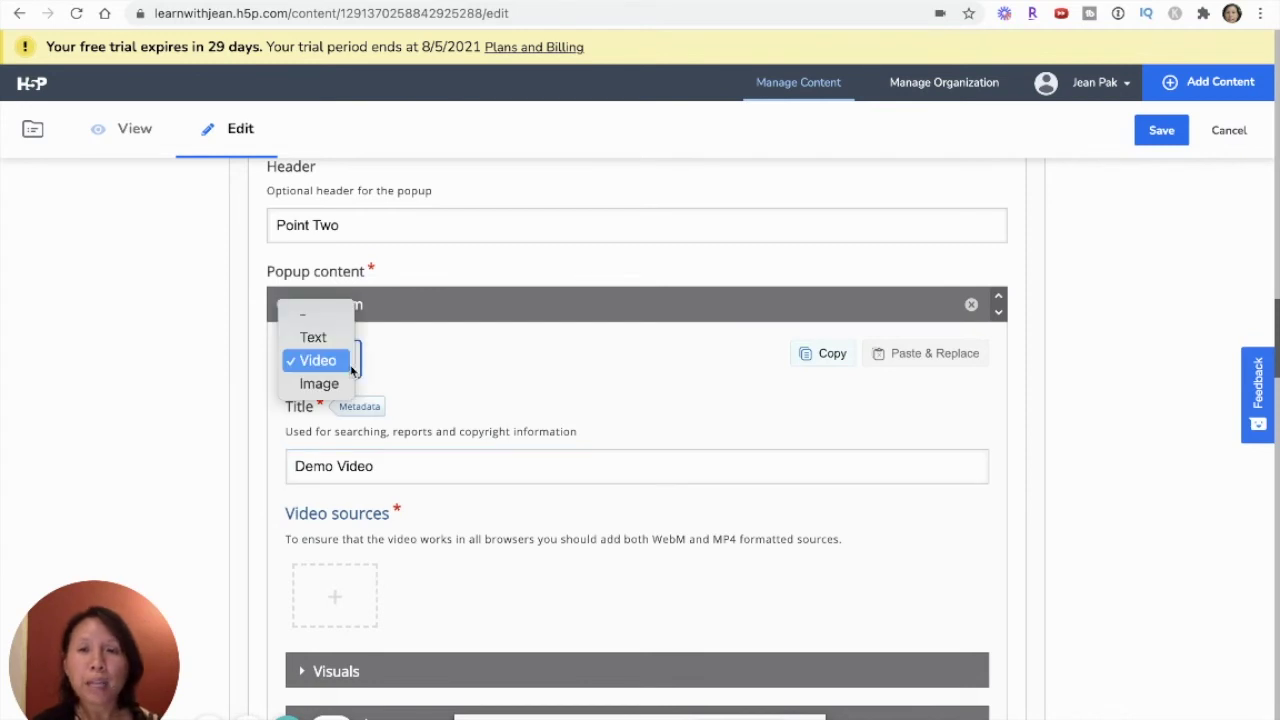
pyautogui.click(320, 383)
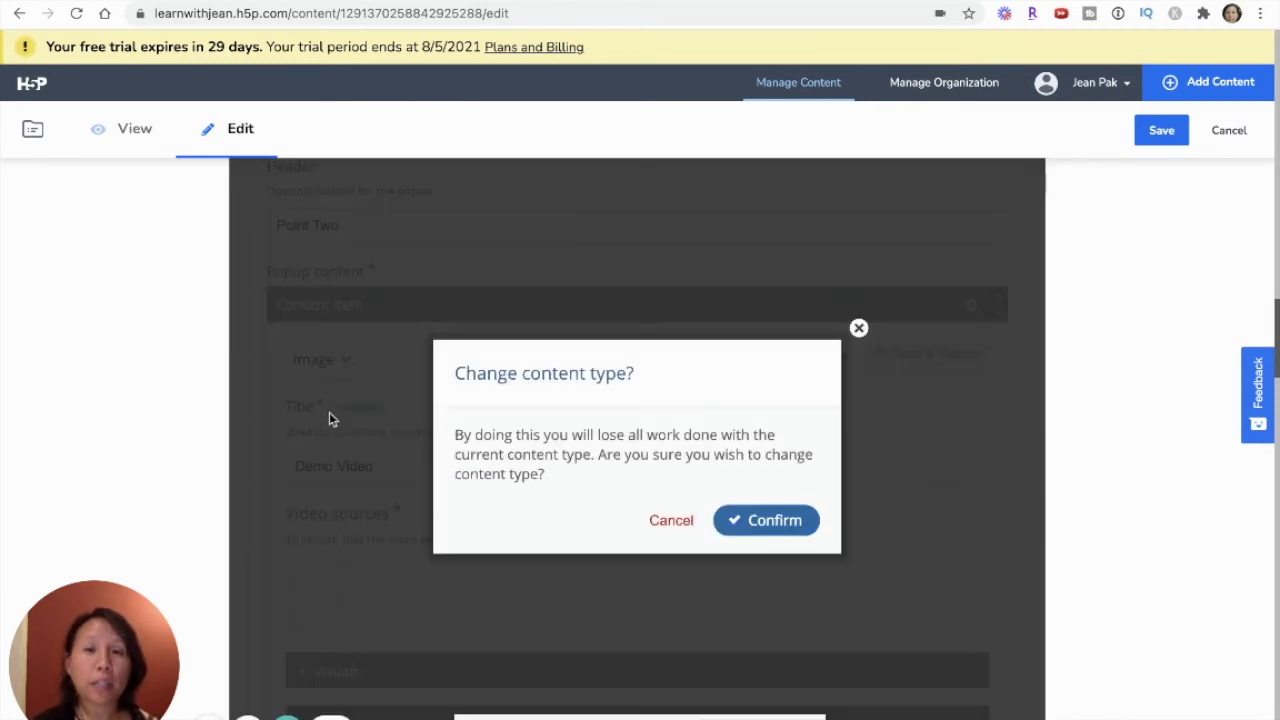
pyautogui.click(763, 521)
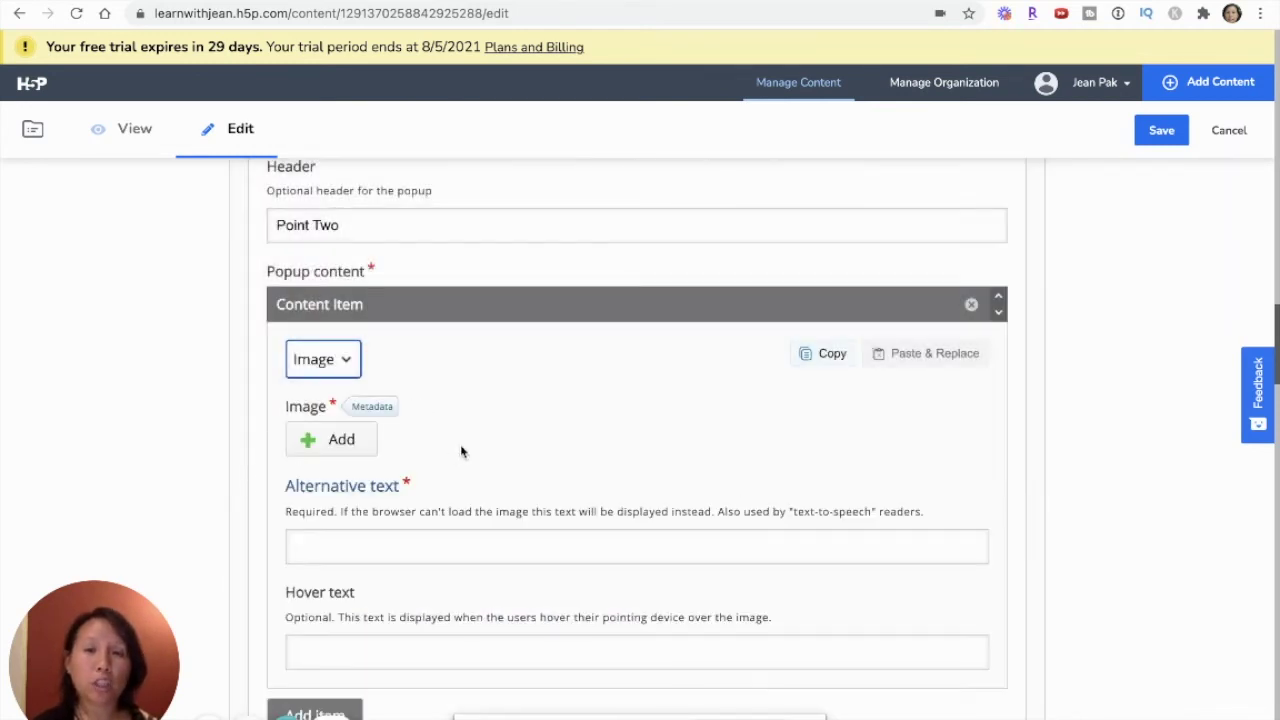
pyautogui.scroll(-1, 461, 451)
pyautogui.click(438, 485)
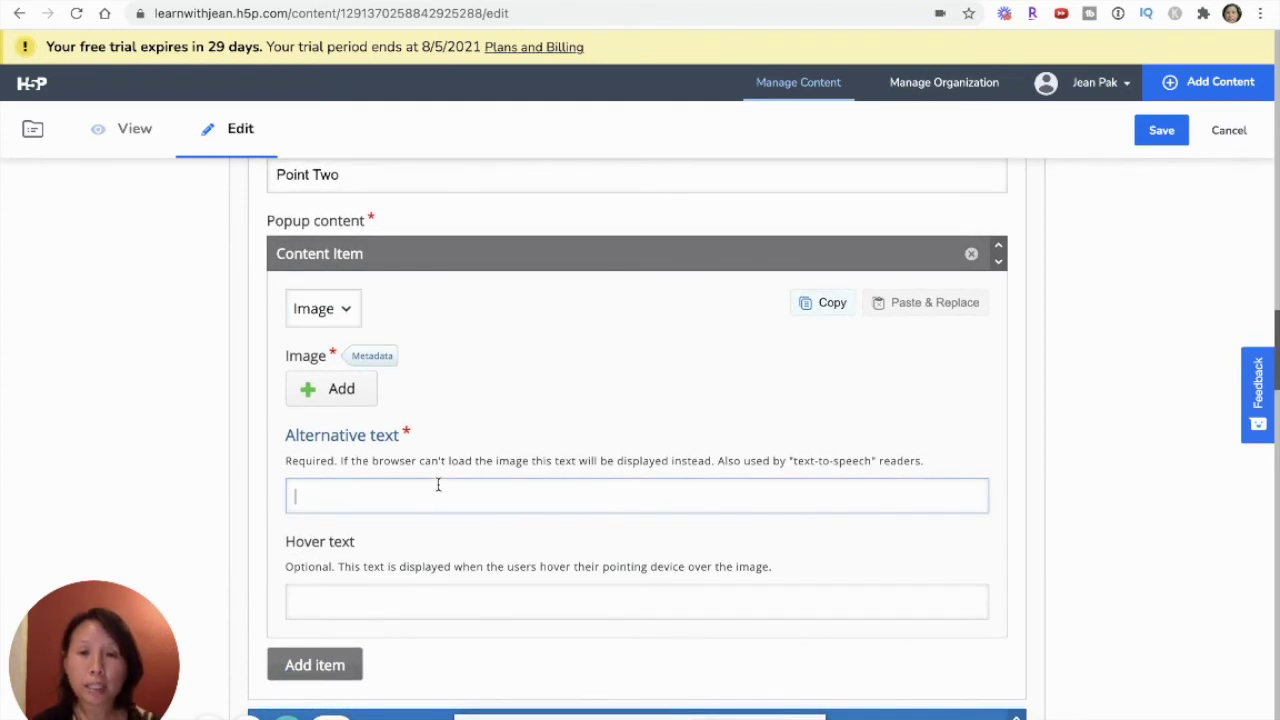
pyautogui.write('new image of vase')
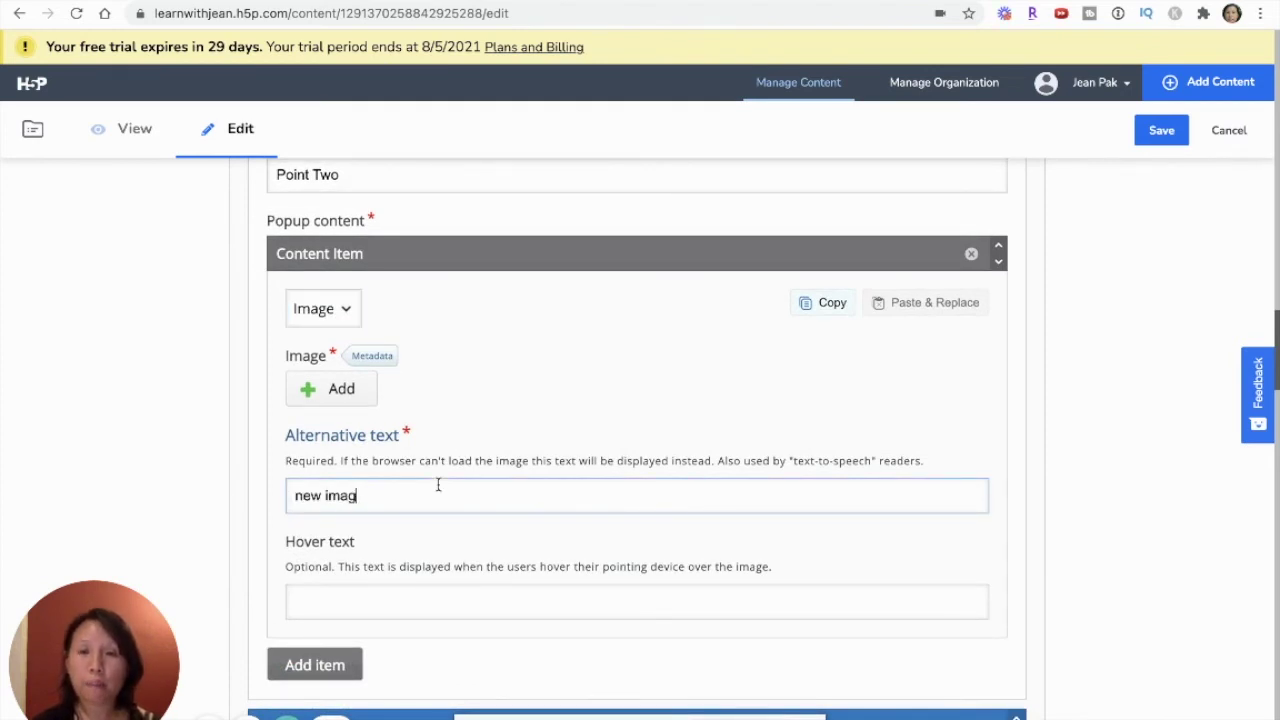
# Upload flowerpot.jpeg from the Desktop as the Point Two popup image.
pyautogui.click(340, 390)
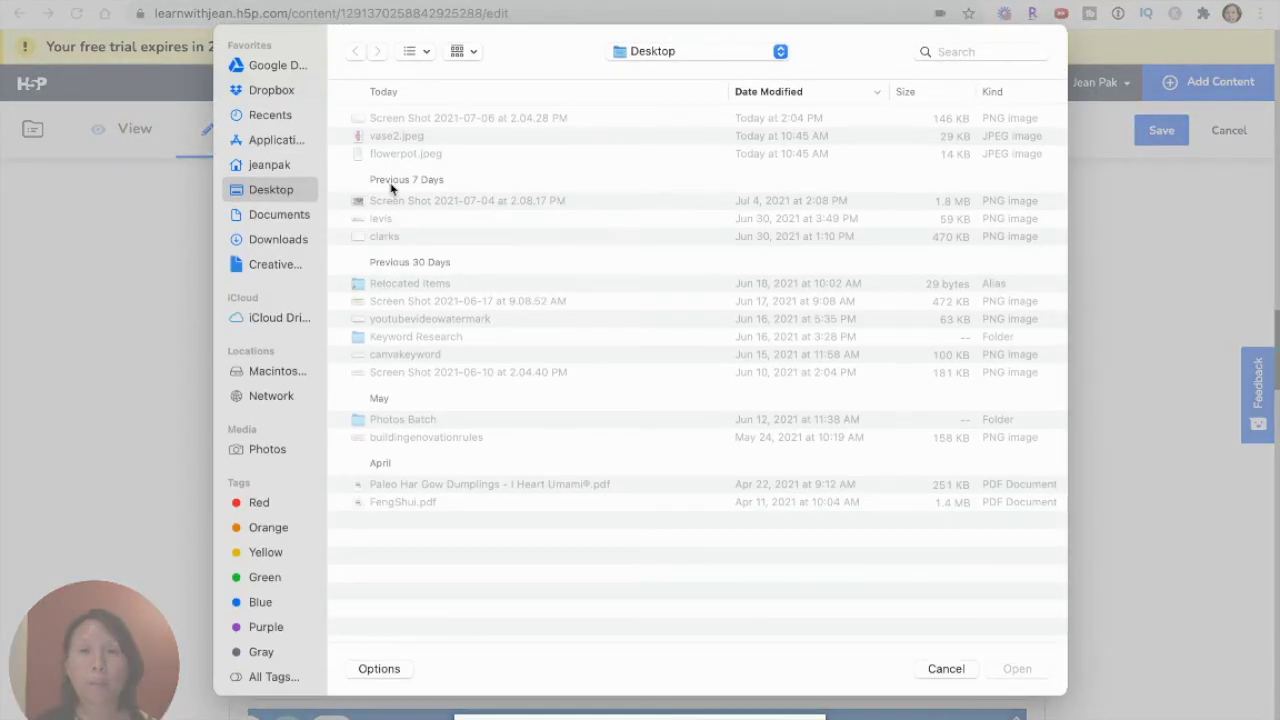
pyautogui.click(391, 155)
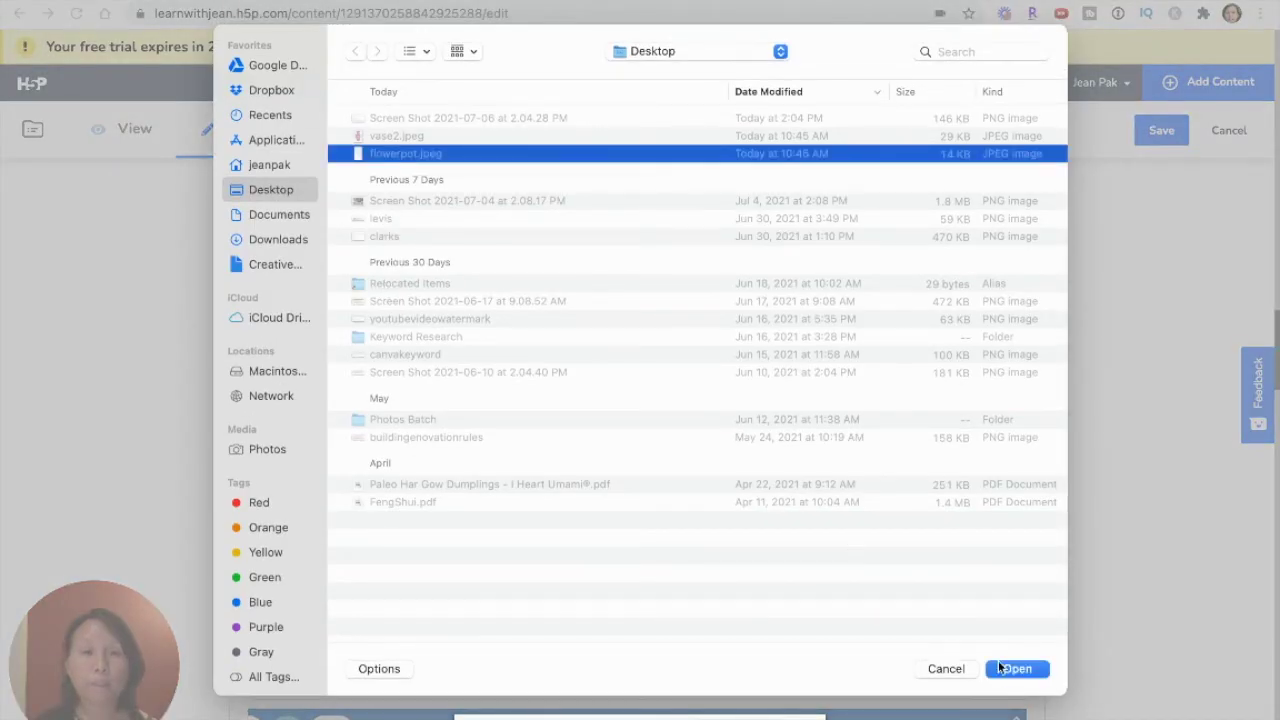
pyautogui.click(1026, 674)
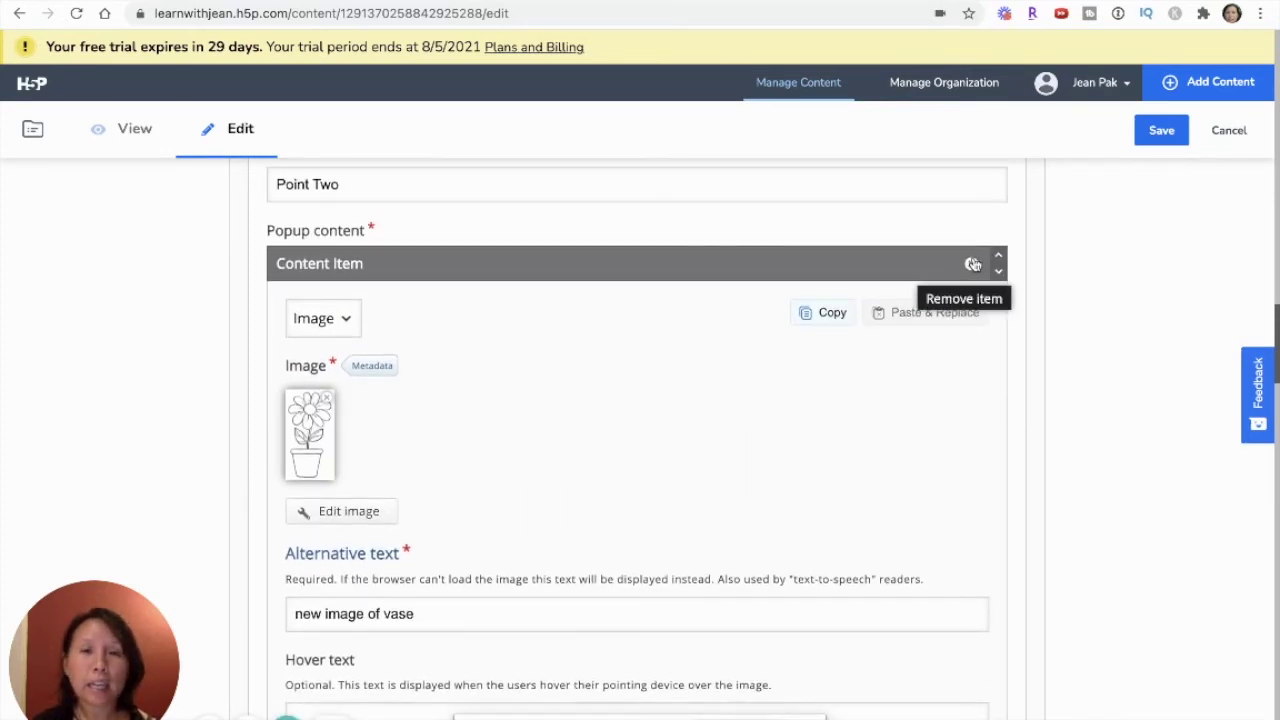
# Remove the image content item from the Point Two popup.
pyautogui.click(973, 264)
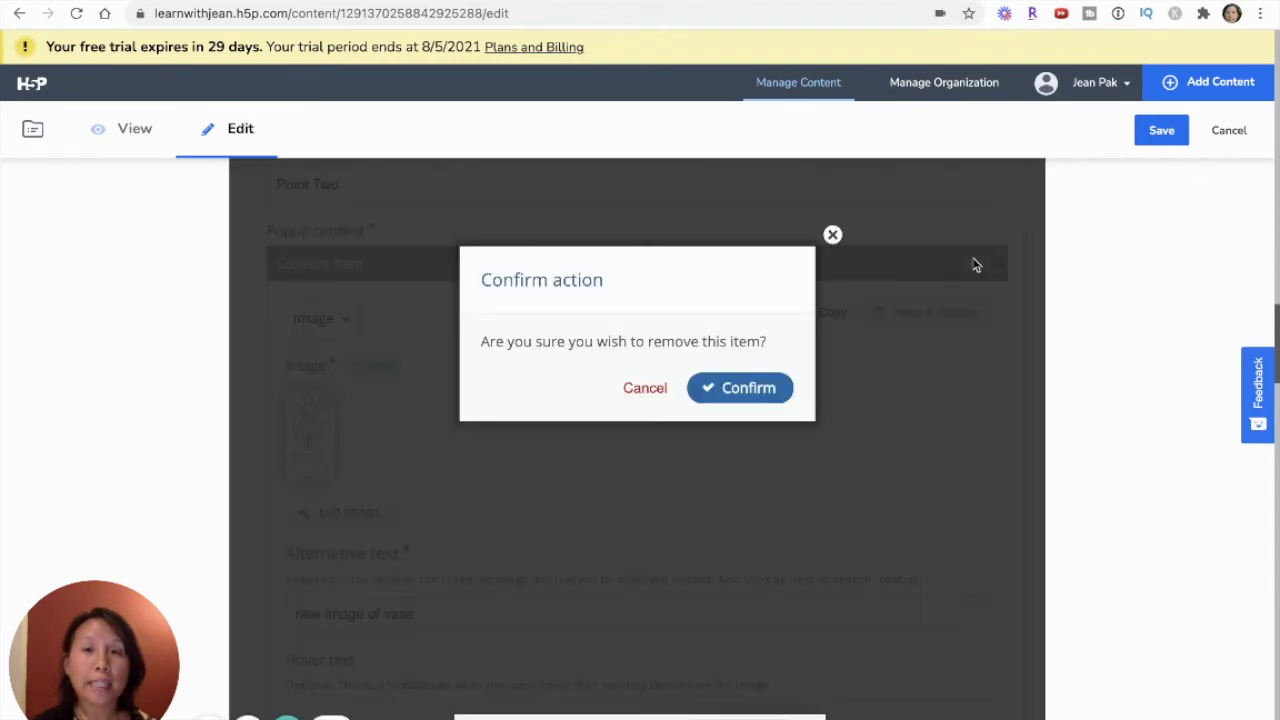
pyautogui.click(745, 393)
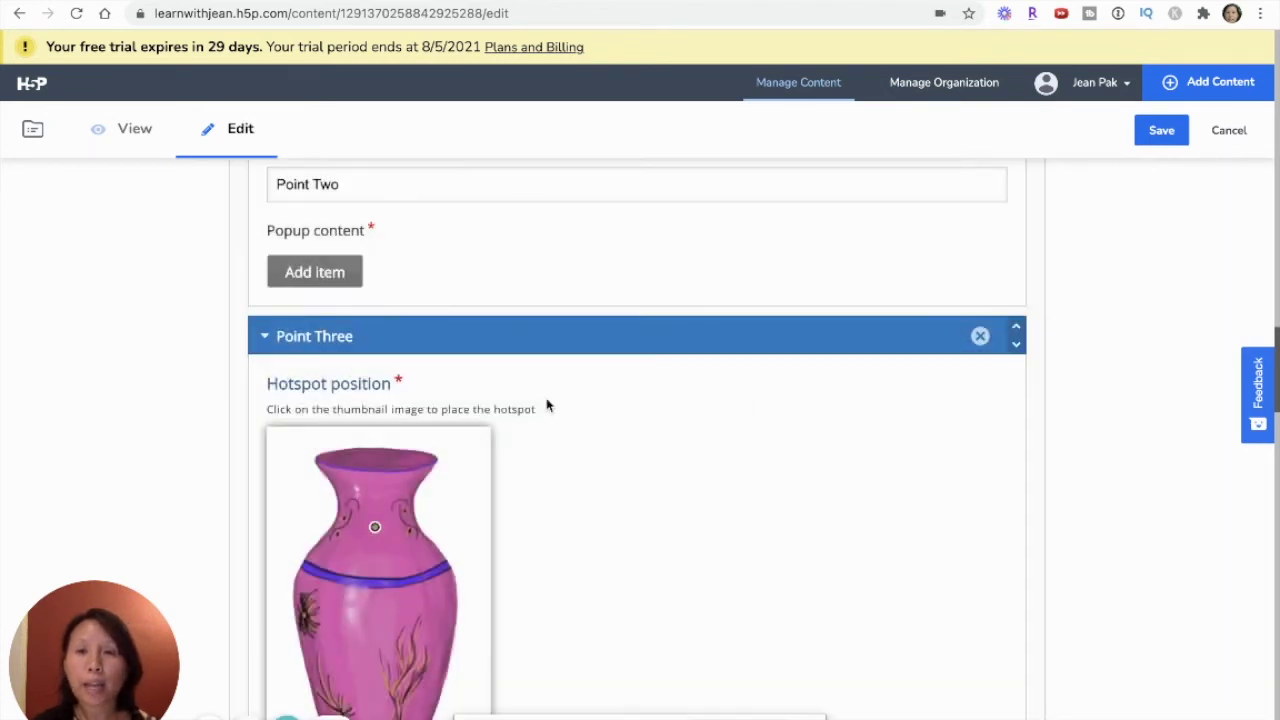
pyautogui.scroll(1, 546, 403)
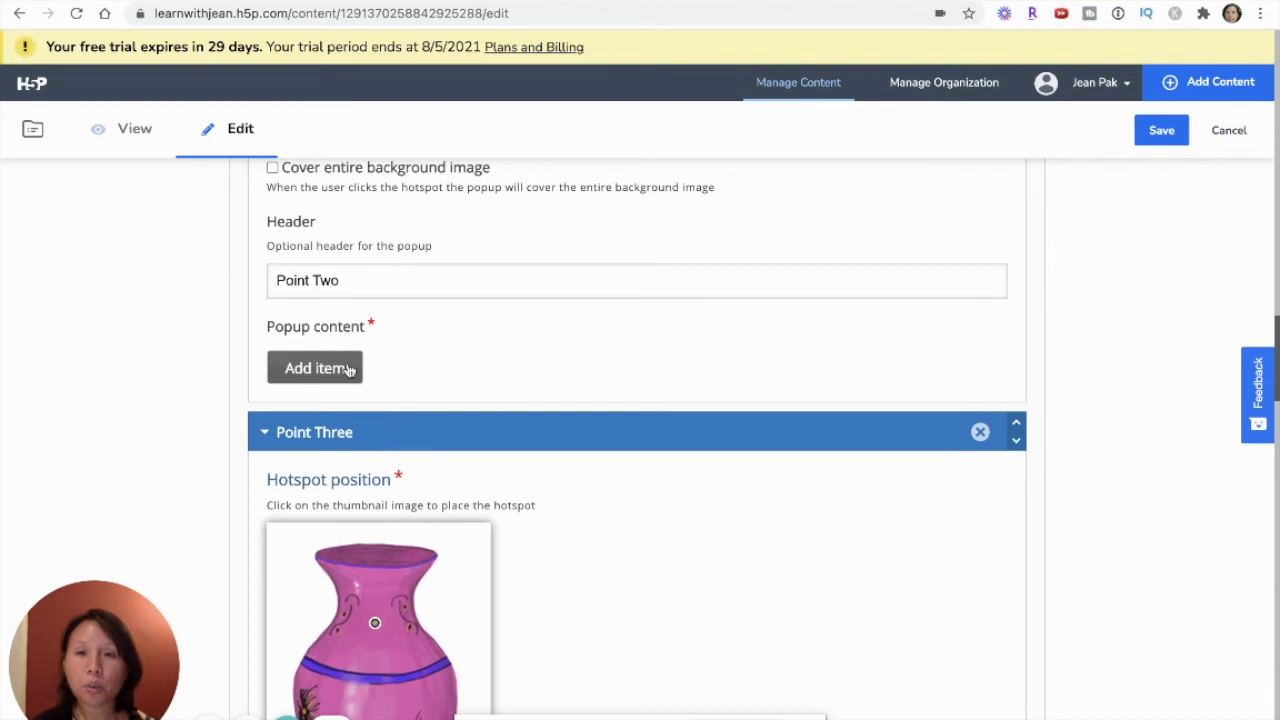
pyautogui.scroll(1, 349, 370)
# Insert the word "vase" before "figure" in the Point Three popup question.
pyautogui.scroll(-5, 349, 370)
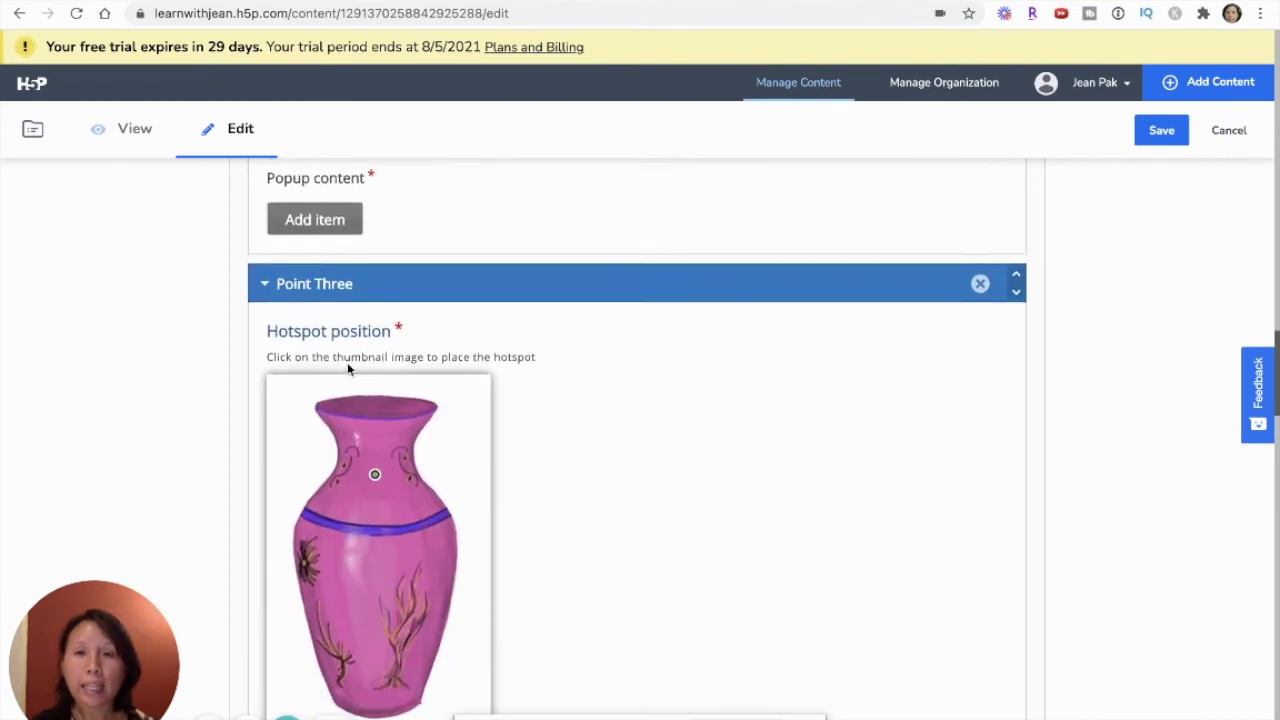
pyautogui.scroll(-3, 347, 362)
pyautogui.scroll(-2, 347, 362)
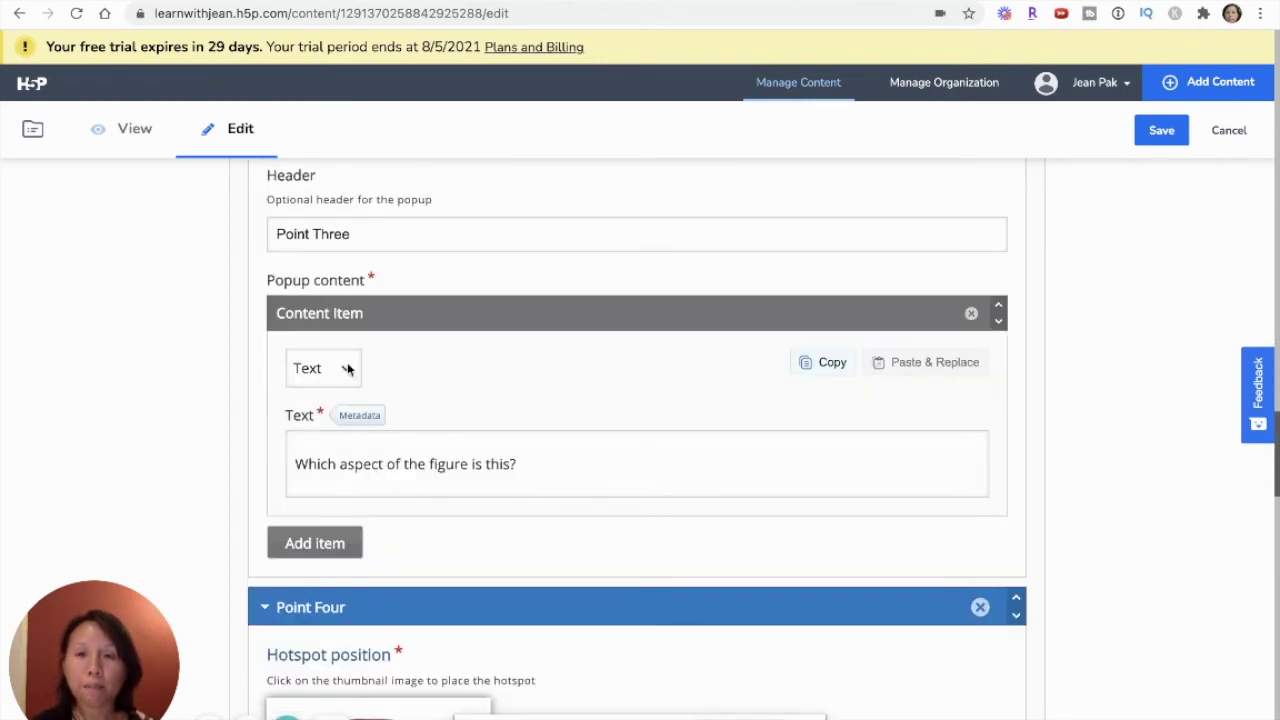
pyautogui.click(471, 468)
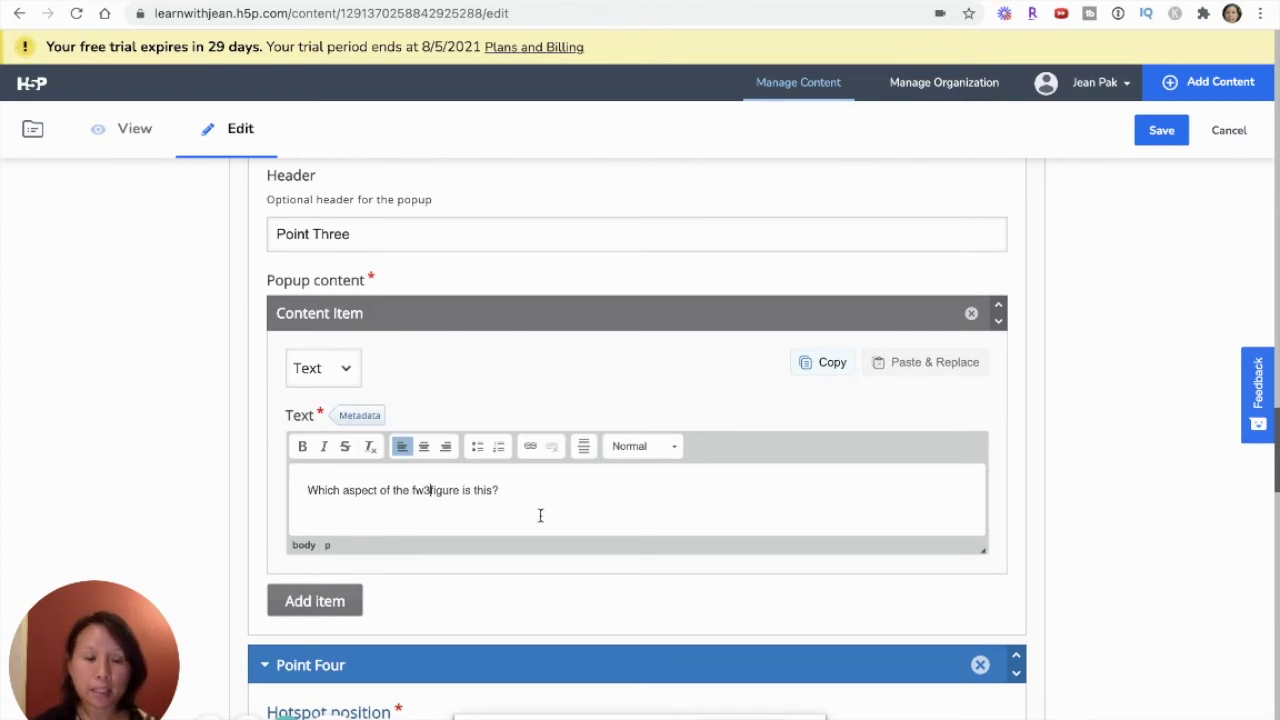
pyautogui.press('BackSpace')
pyautogui.write('vase')
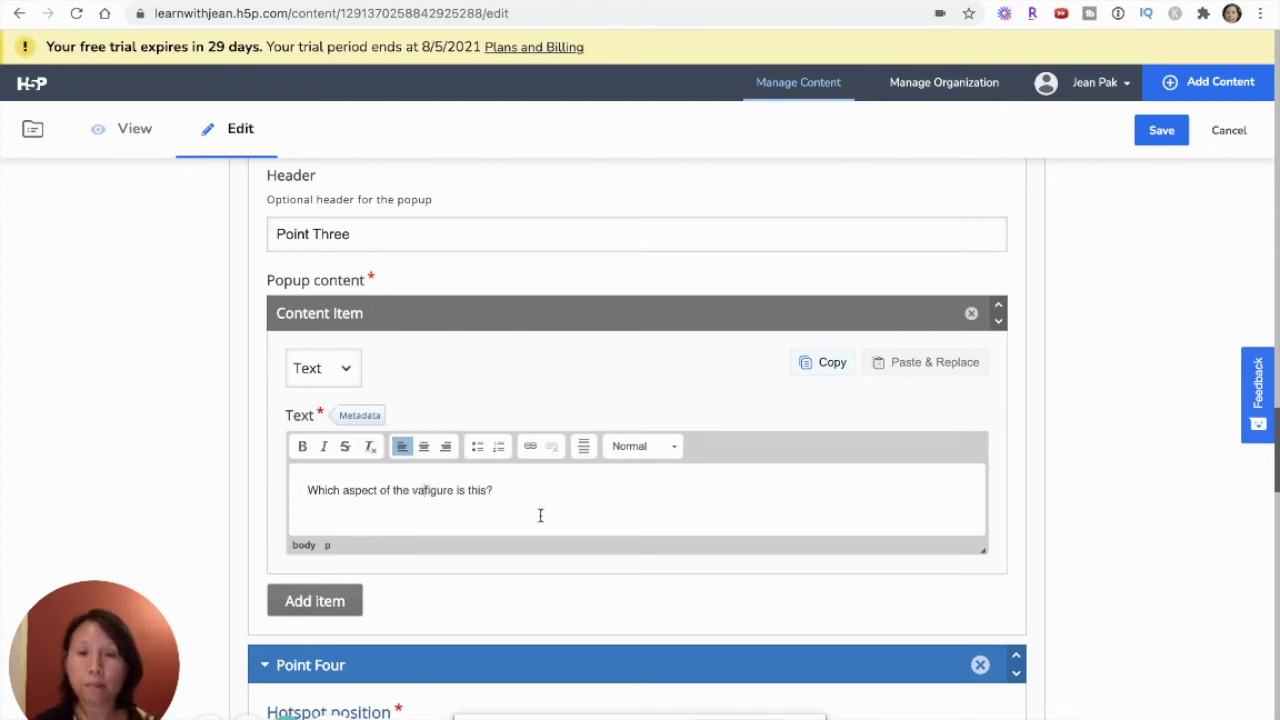
pyautogui.scroll(8, 640, 509)
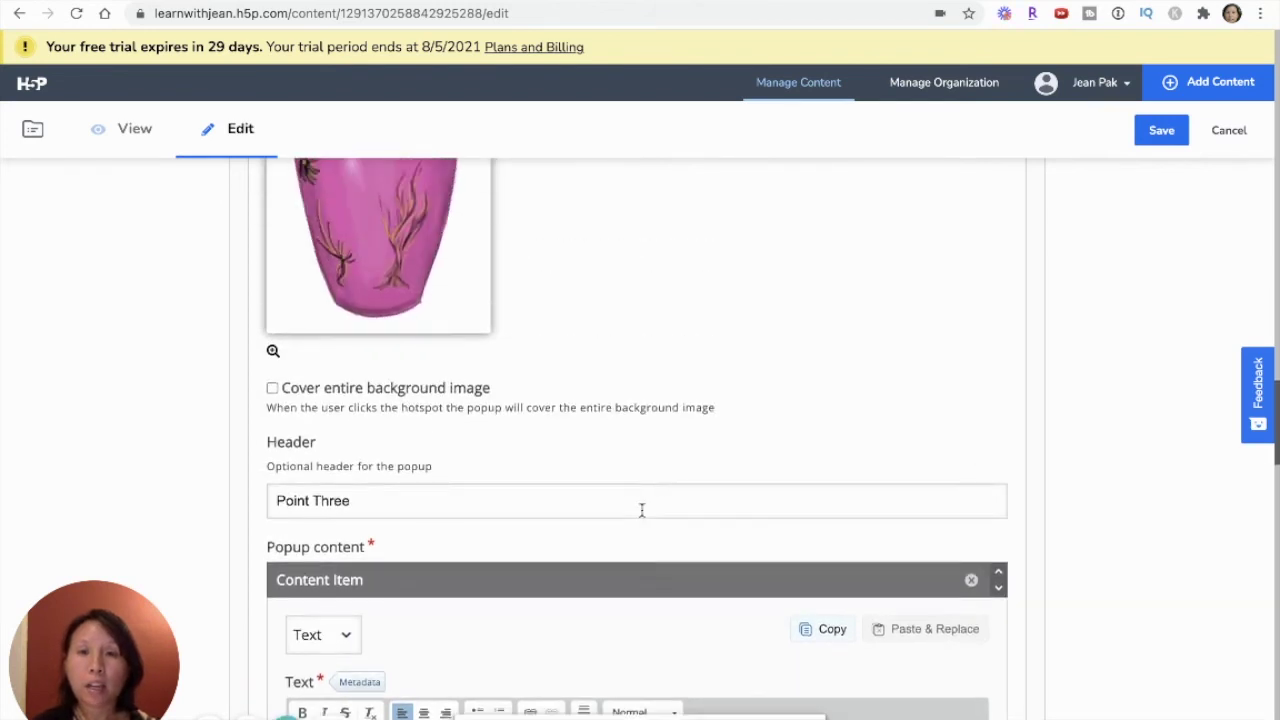
# Add a Text content item to the Point Two popup reading "Which part of the vase is this?".
pyautogui.scroll(3, 643, 516)
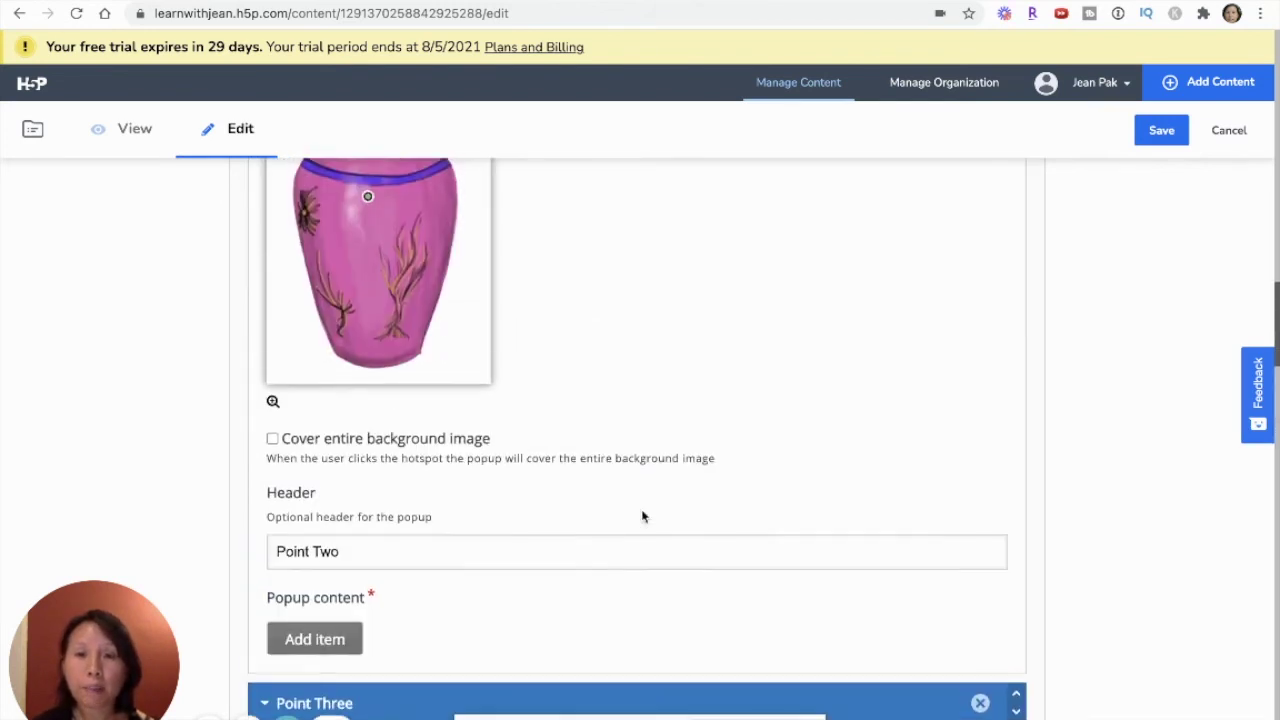
pyautogui.click(313, 630)
pyautogui.scroll(-2, 310, 638)
pyautogui.click(322, 509)
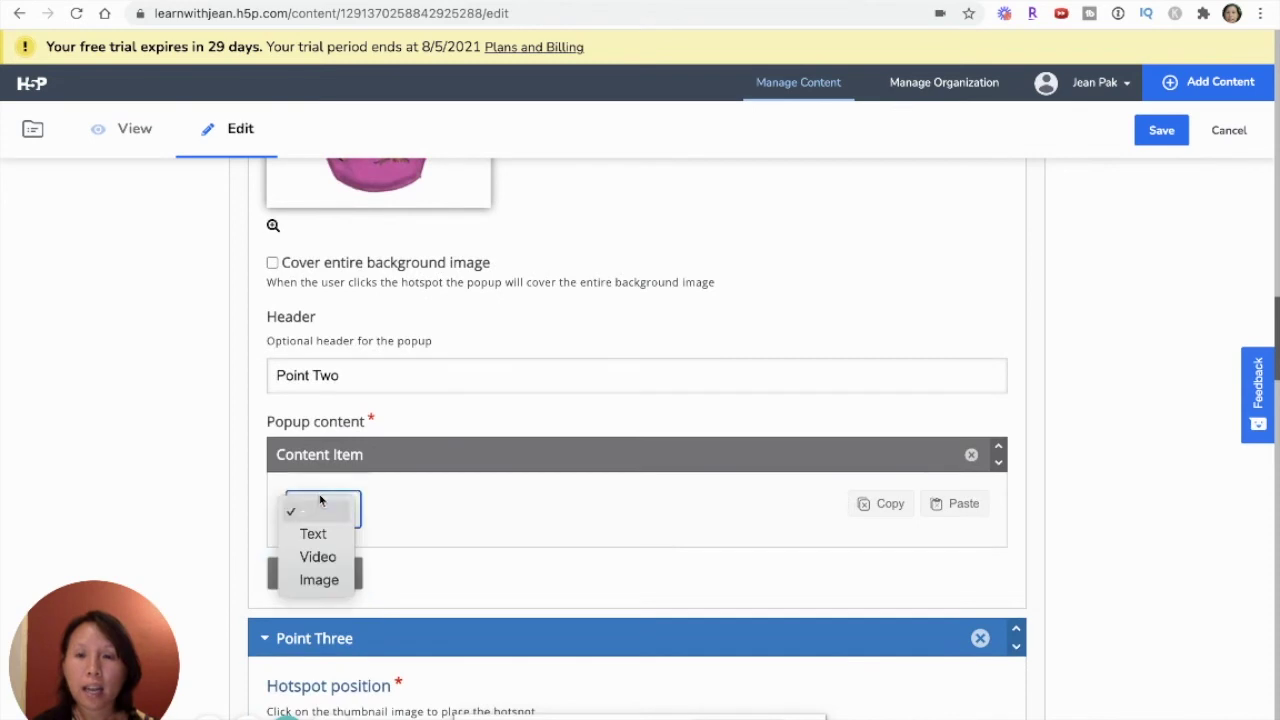
pyautogui.click(322, 536)
pyautogui.scroll(-1, 322, 540)
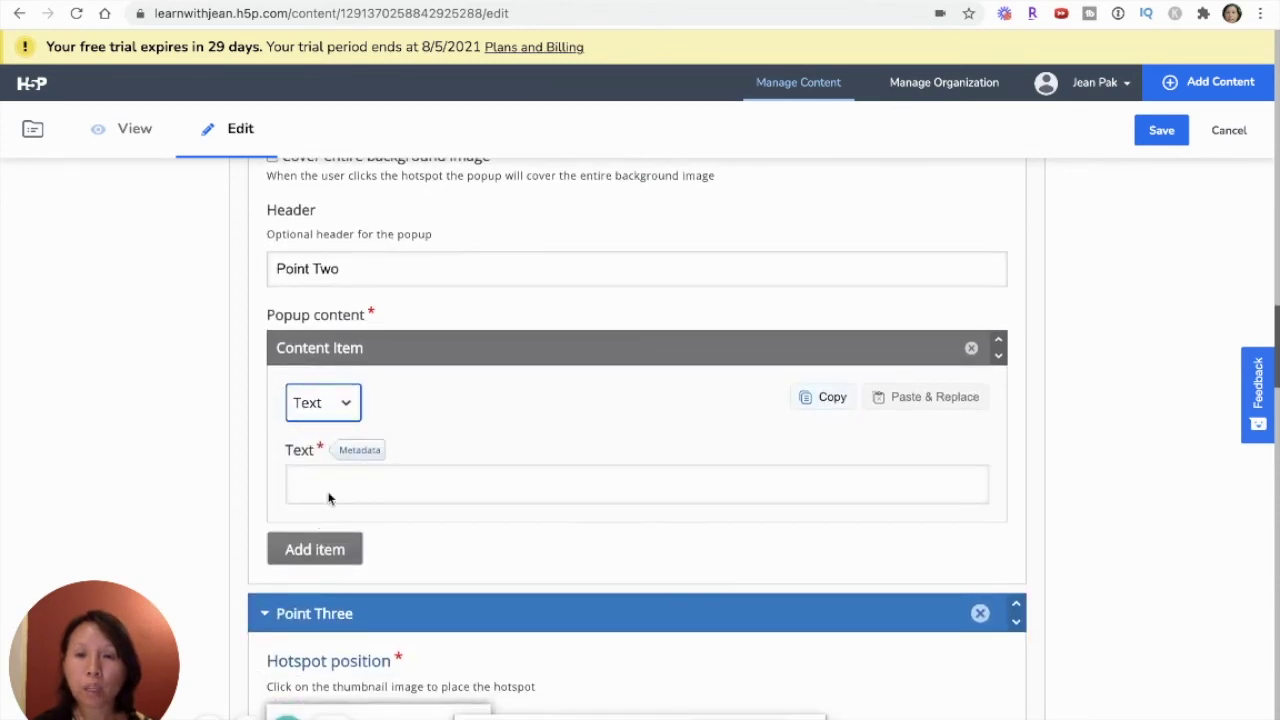
pyautogui.click(329, 497)
pyautogui.write('Which part of')
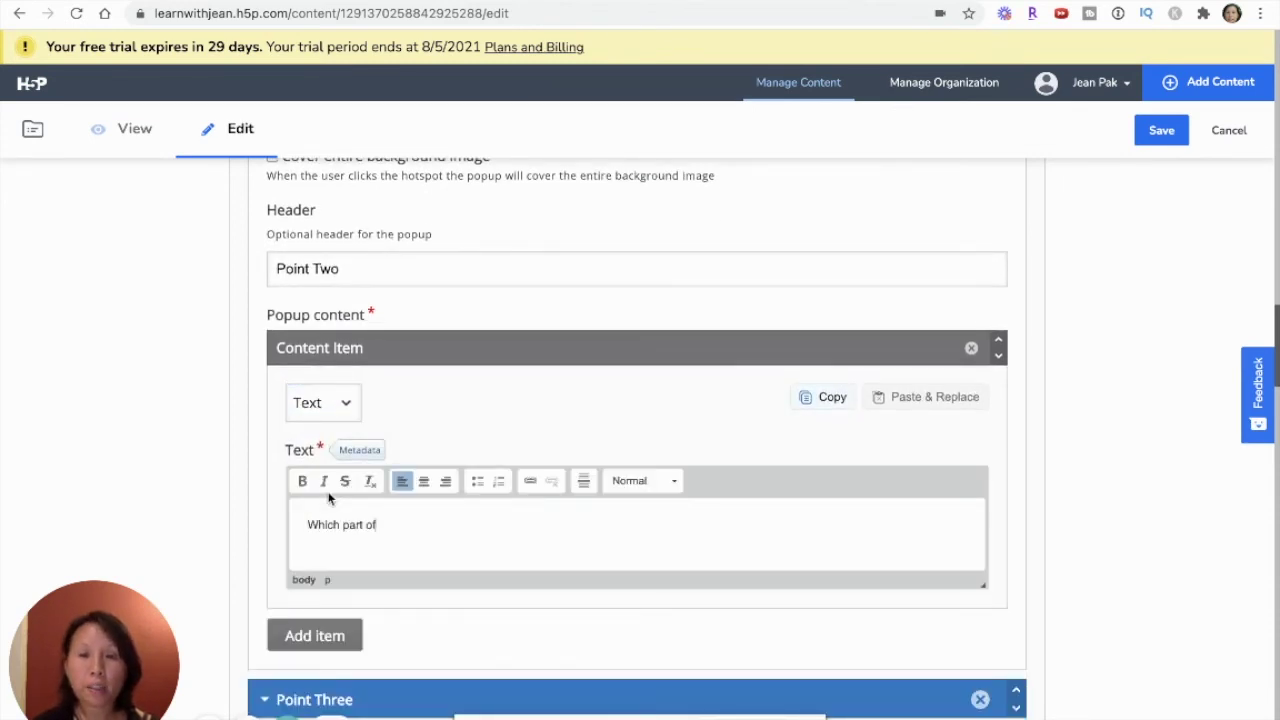
pyautogui.write(' the vase is this?')
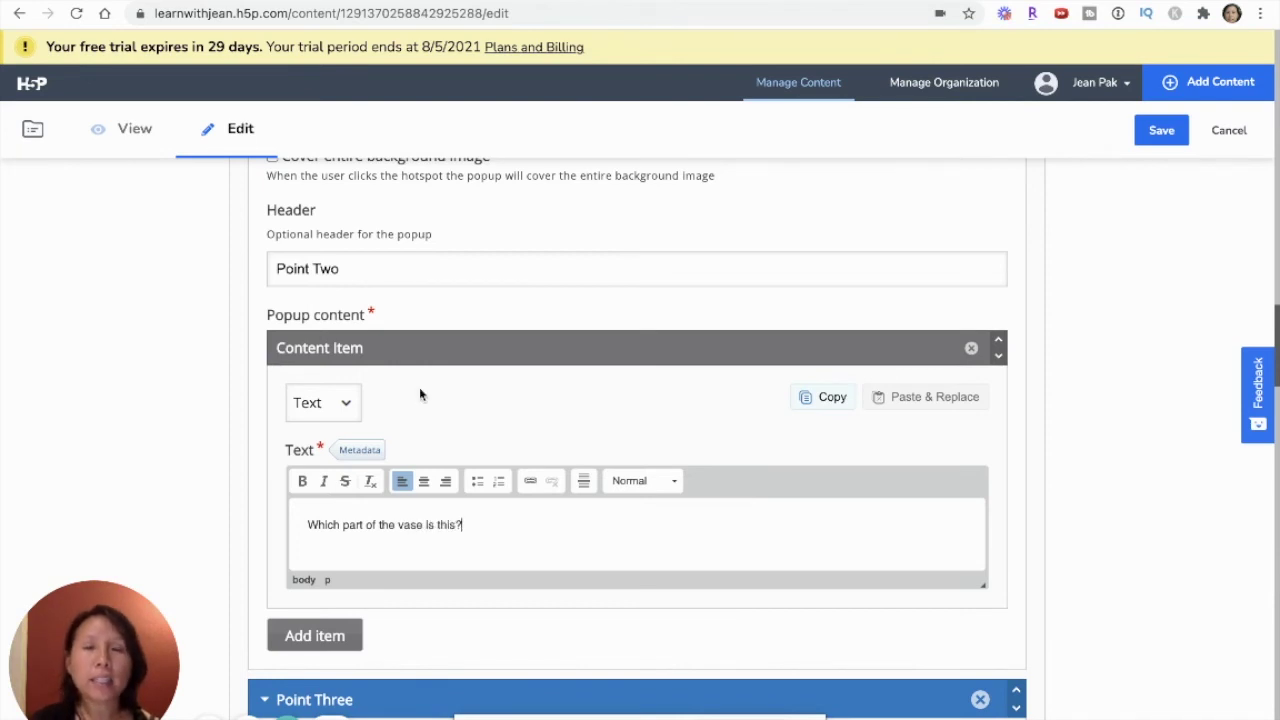
pyautogui.scroll(3, 419, 387)
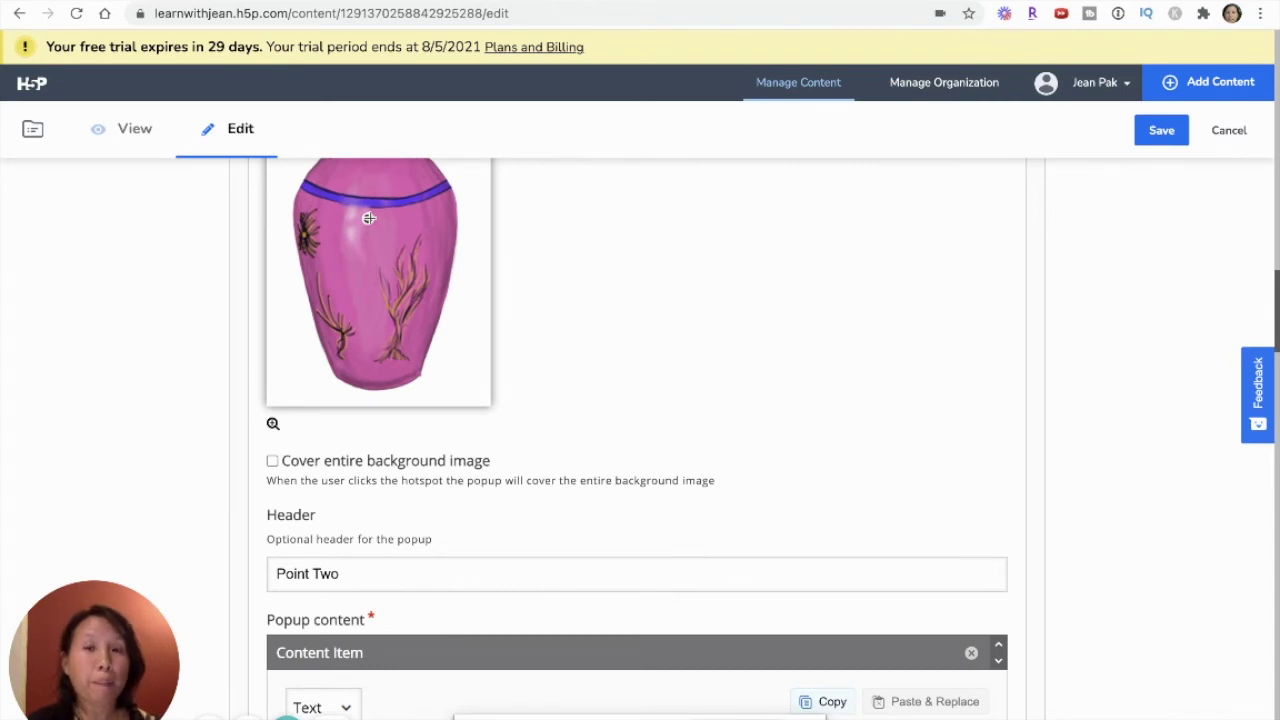
pyautogui.scroll(-3, 440, 466)
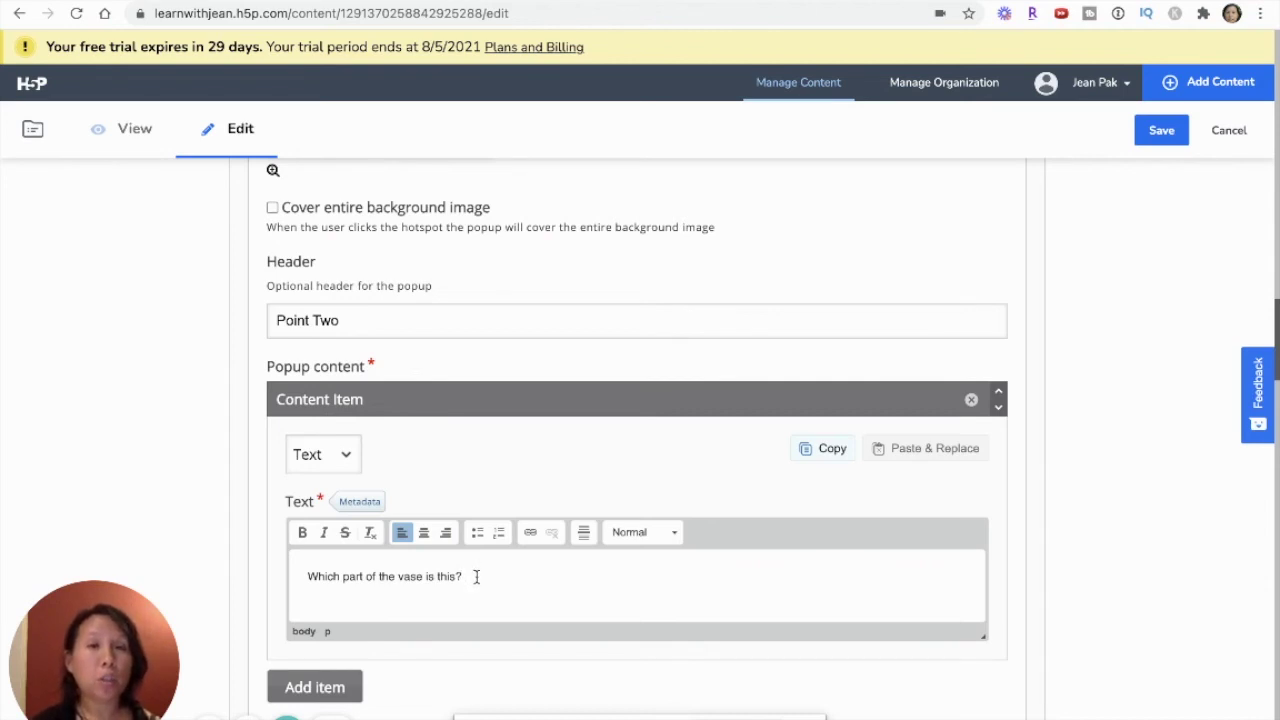
# Replace the Point Four popup text with "Why is this part of the vase significant to figure drawing fundamentals?".
pyautogui.scroll(-9, 476, 578)
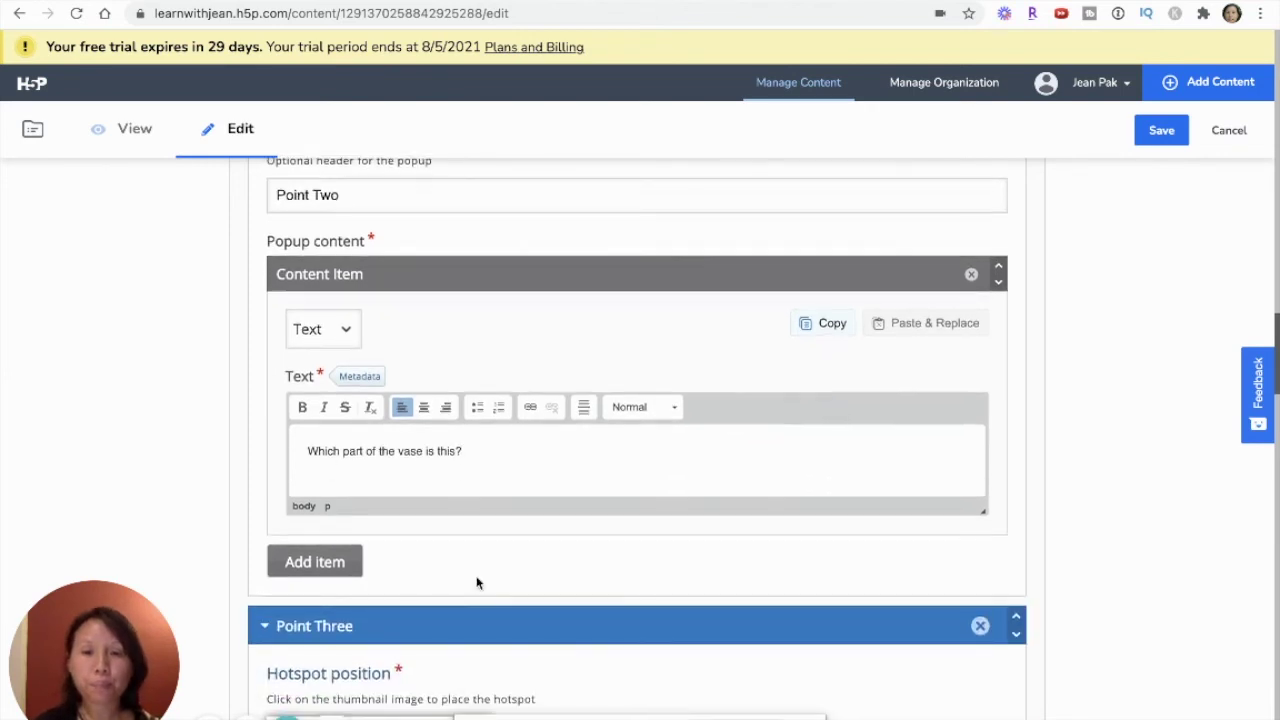
pyautogui.scroll(-6, 476, 583)
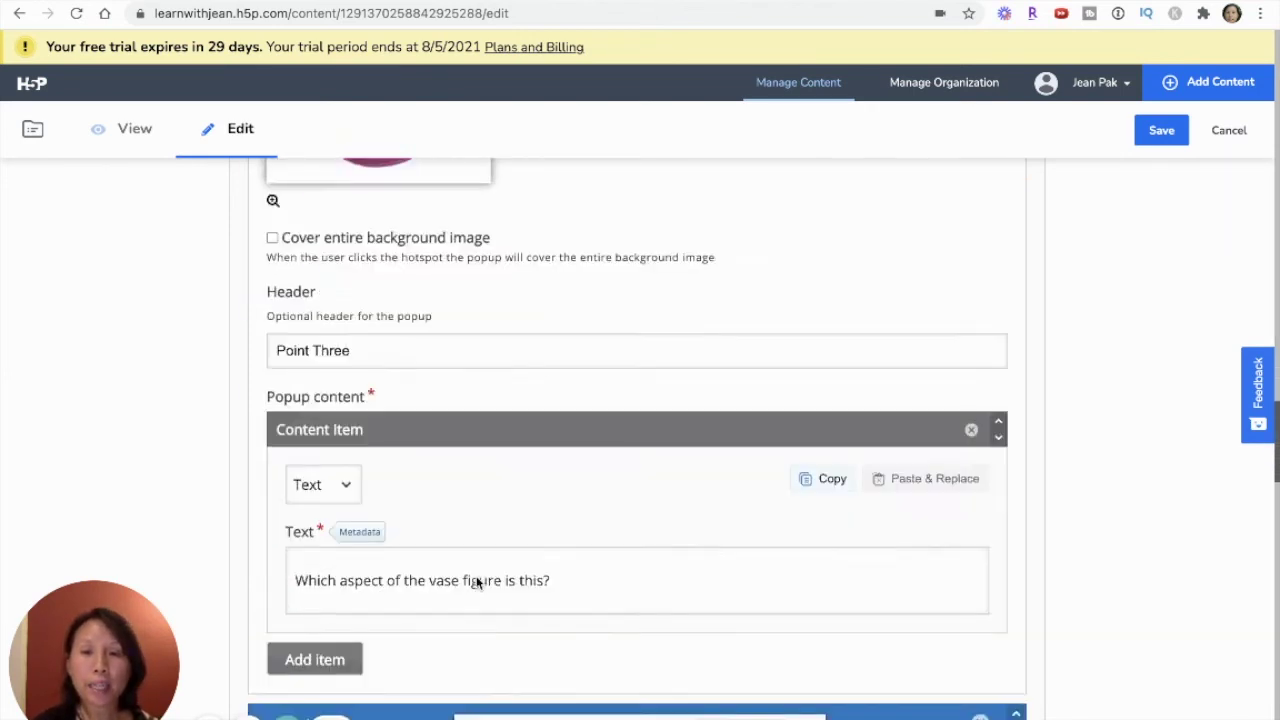
pyautogui.scroll(-7, 475, 577)
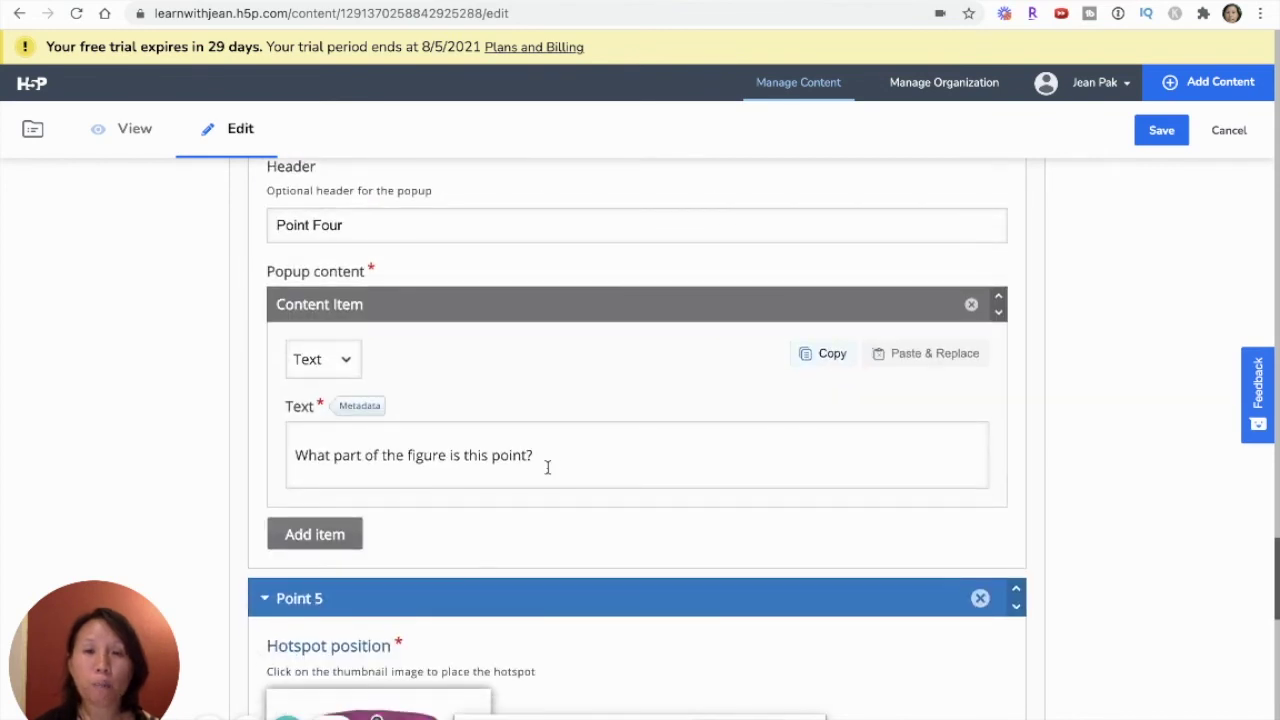
pyautogui.click(547, 467)
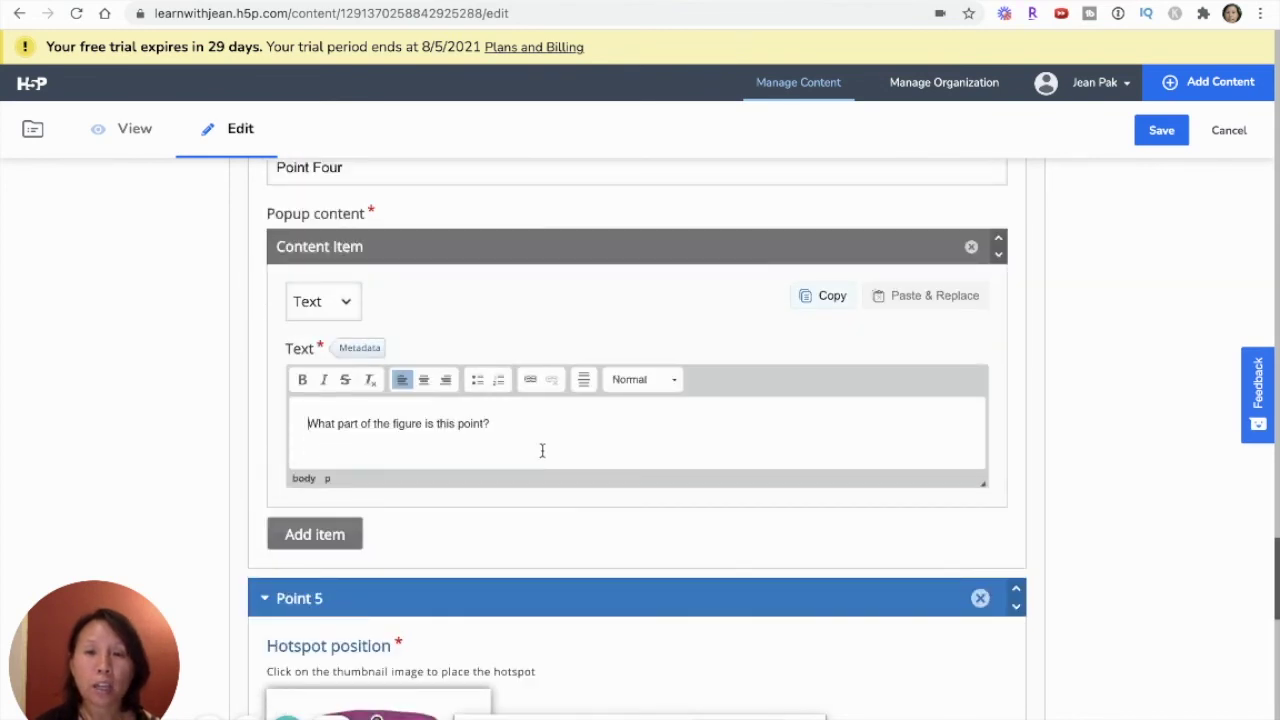
pyautogui.moveTo(542, 439); pyautogui.dragTo(299, 423)
pyautogui.write('Why is this par')
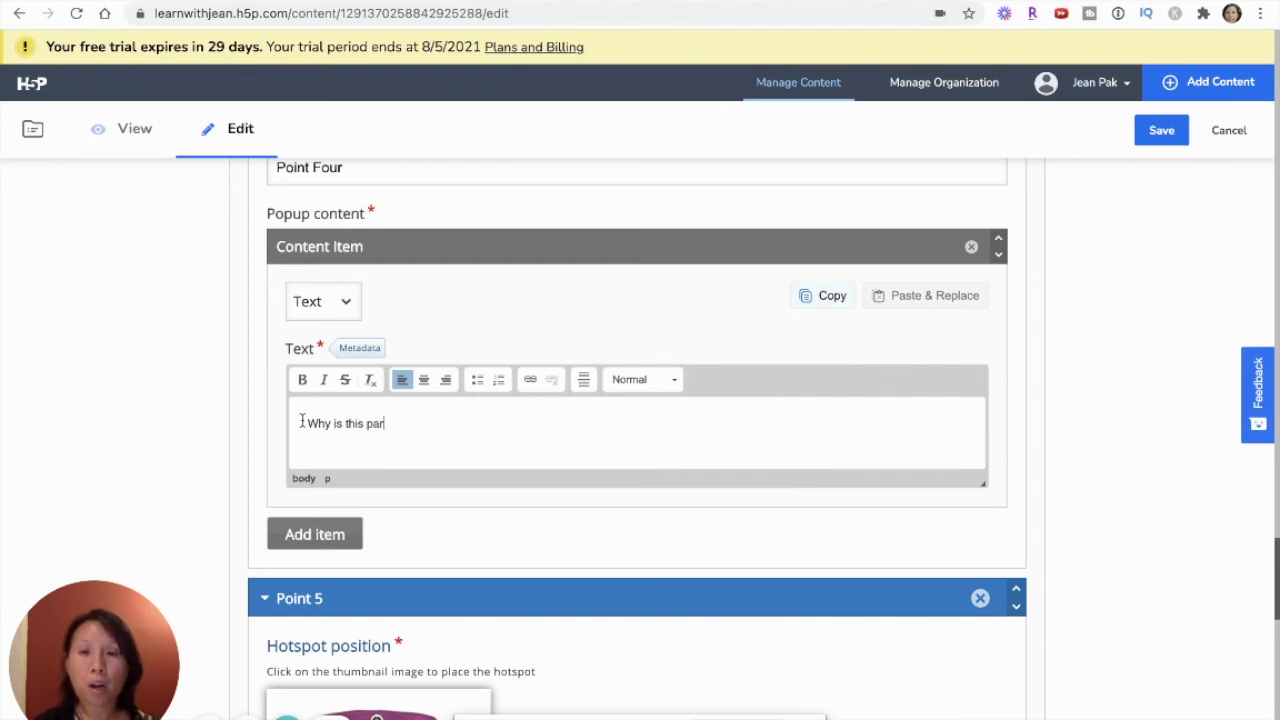
pyautogui.write('t of the vase signific')
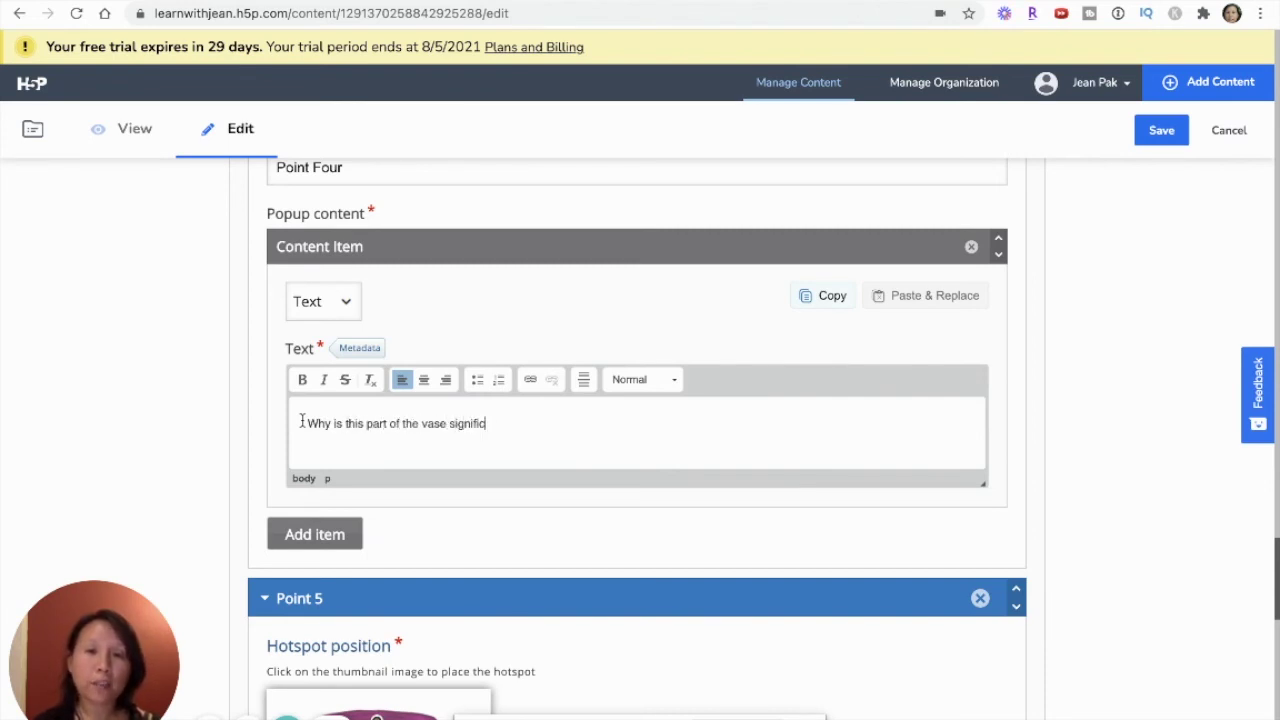
pyautogui.write('ant to figure drawin')
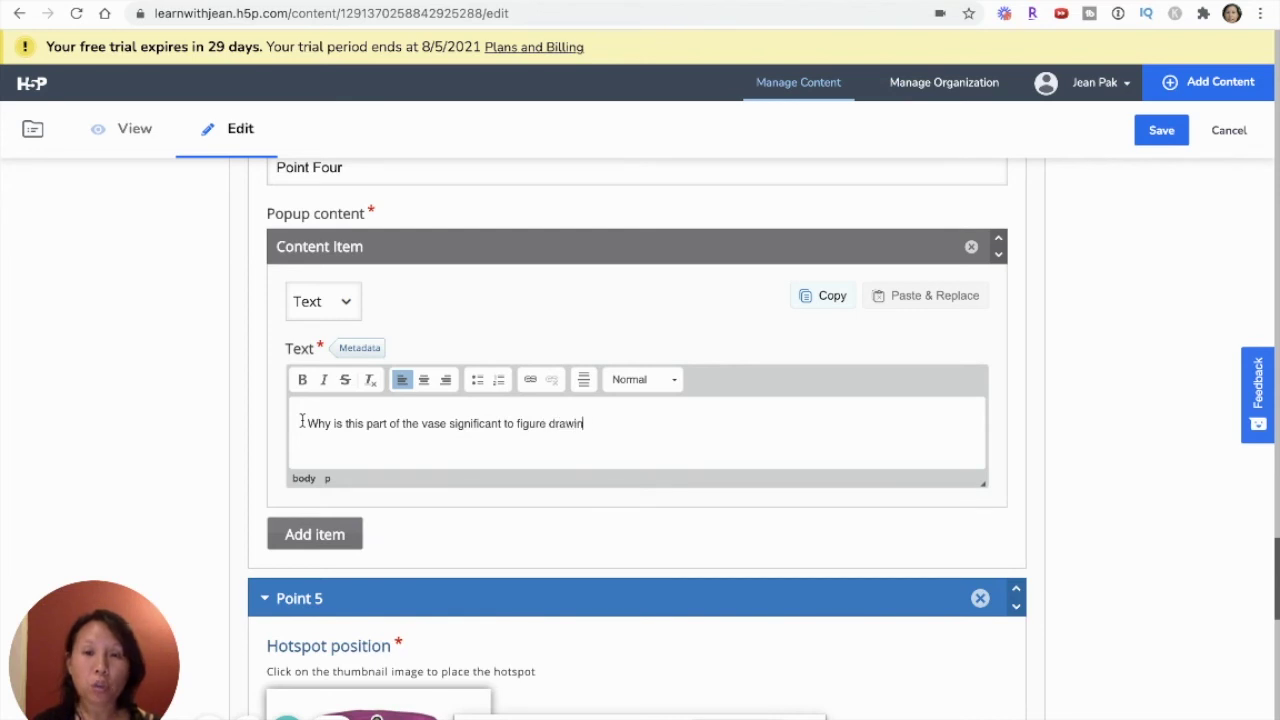
pyautogui.write('g fundamentals?')
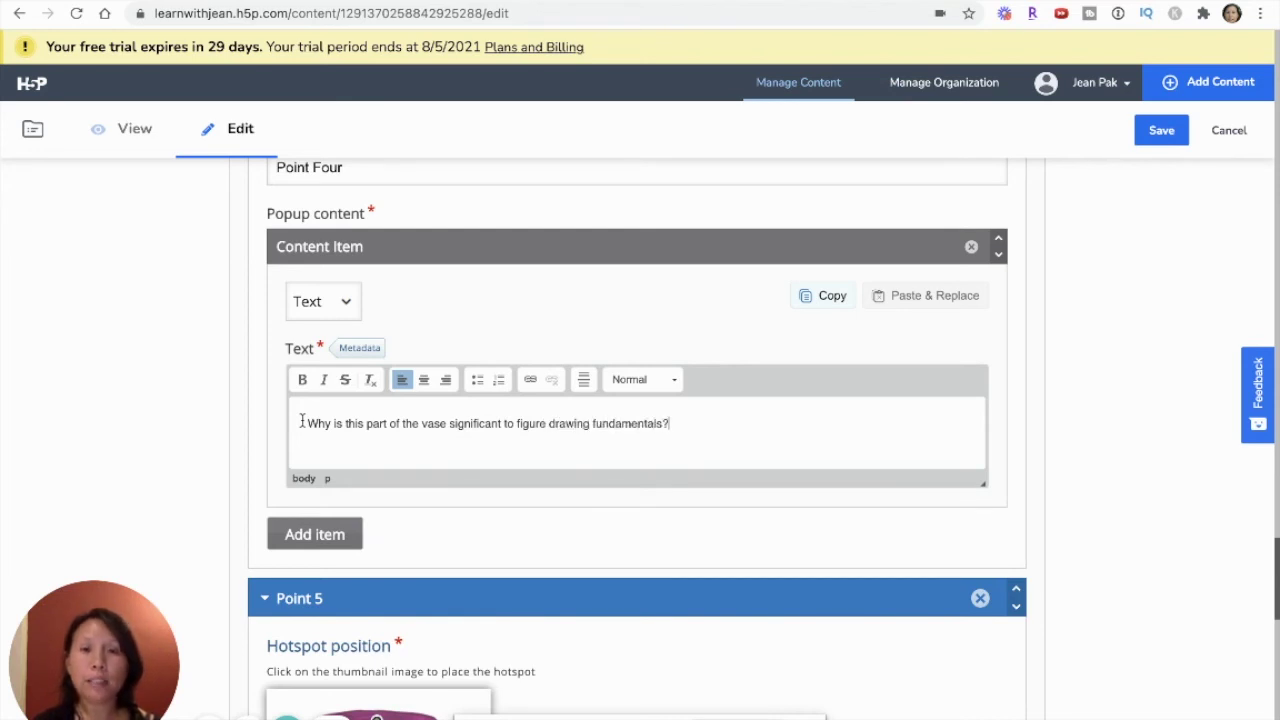
# Place the Point 5 hotspot at the centre of the vase's top opening.
pyautogui.scroll(-8, 316, 512)
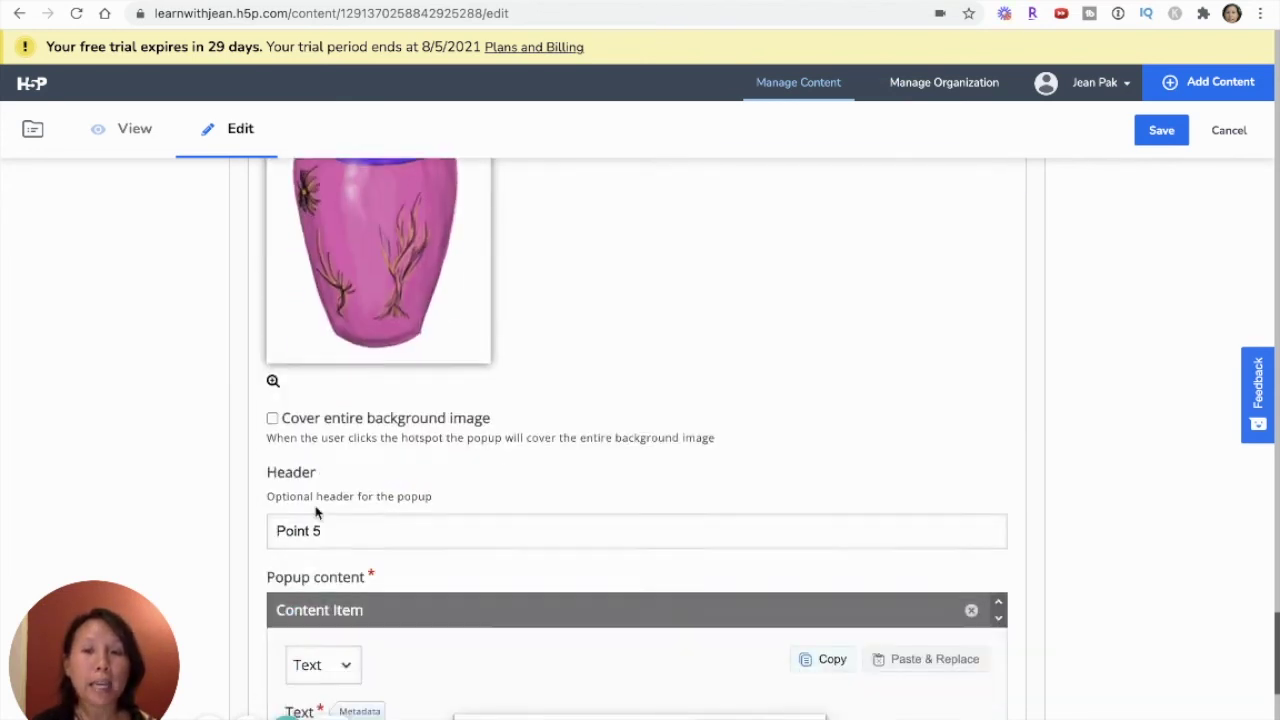
pyautogui.scroll(-3, 316, 512)
pyautogui.scroll(2, 469, 369)
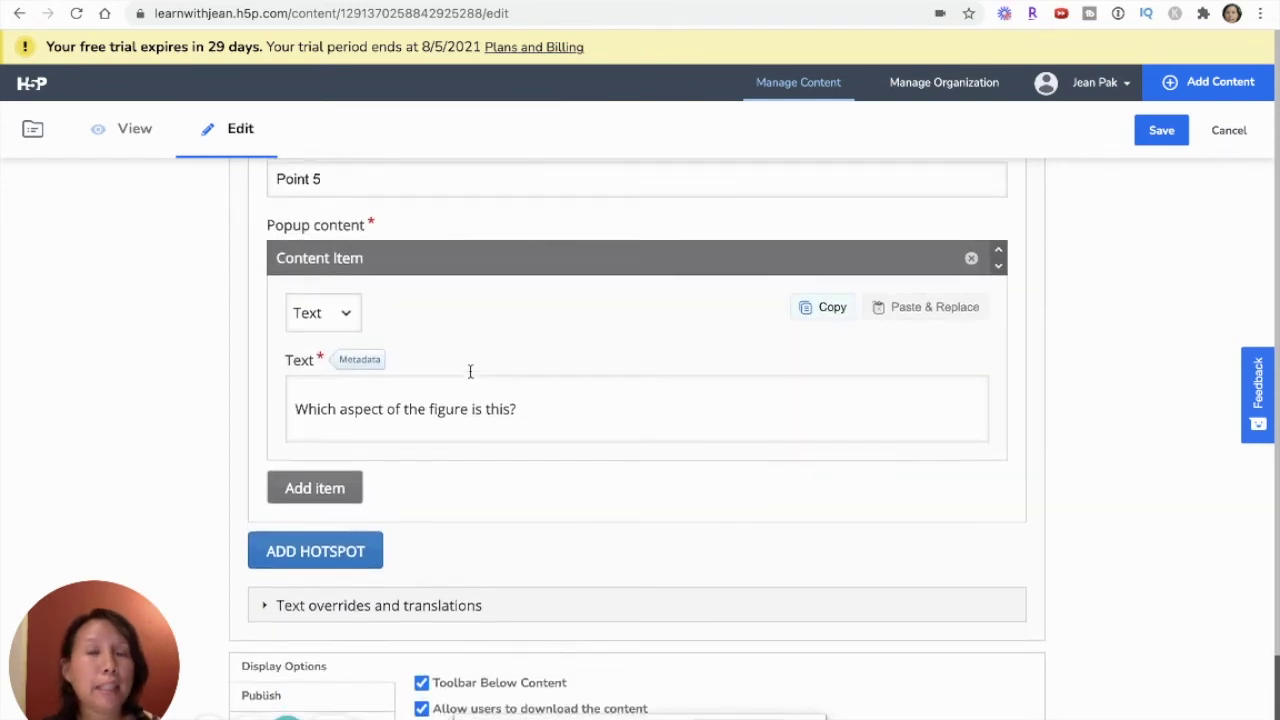
pyautogui.scroll(4, 375, 298)
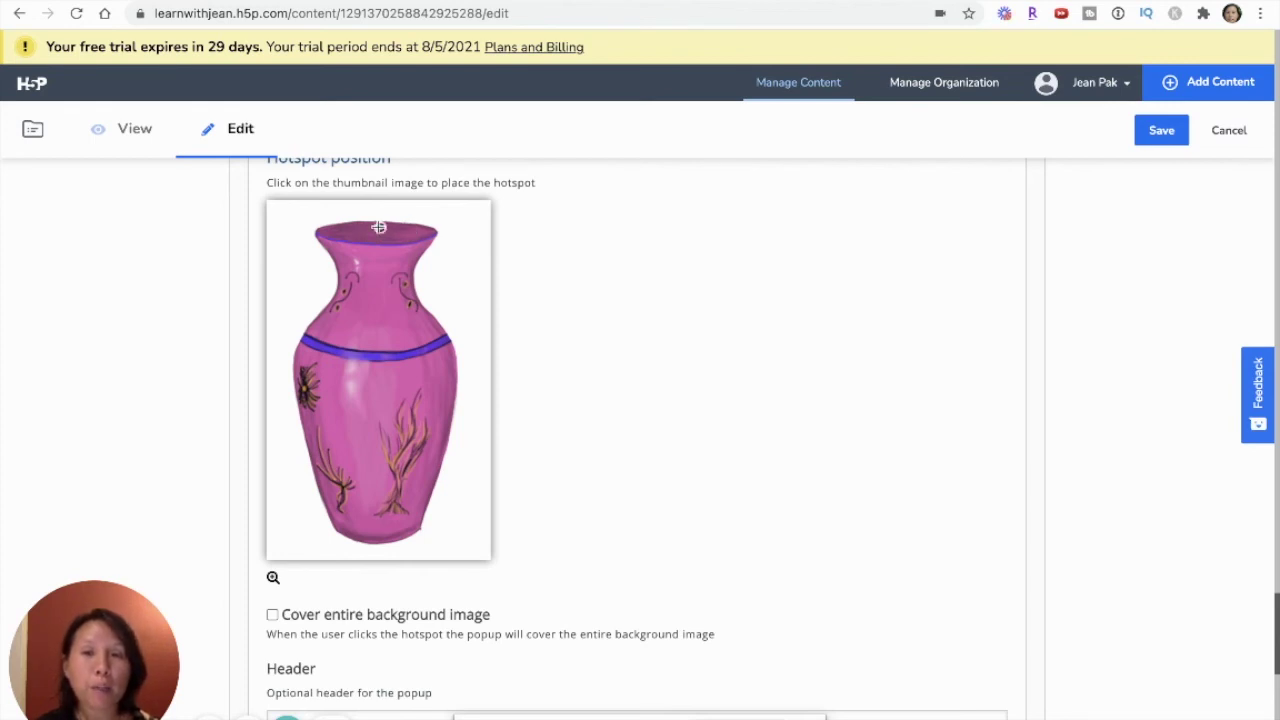
pyautogui.click(379, 228)
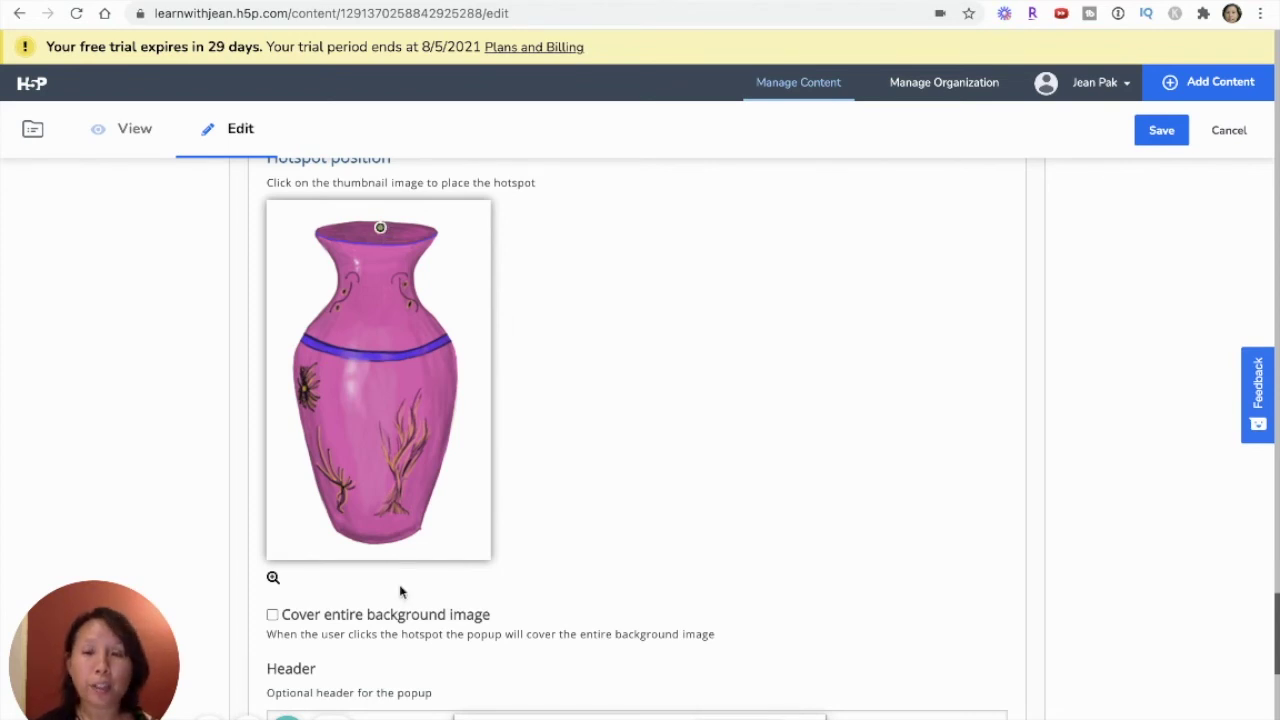
# Check the end of the Point 5 hotspot settings and save the edited activity.
pyautogui.scroll(-4, 400, 590)
pyautogui.scroll(-3, 400, 565)
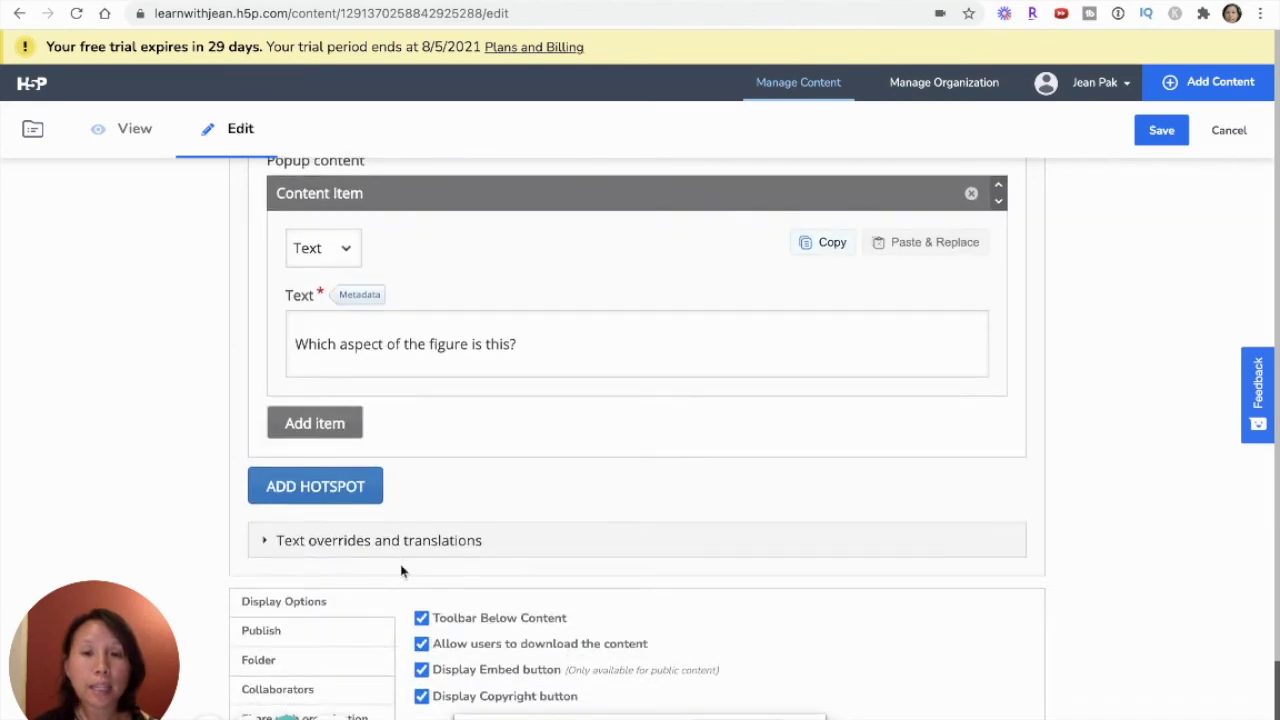
pyautogui.scroll(3, 935, 530)
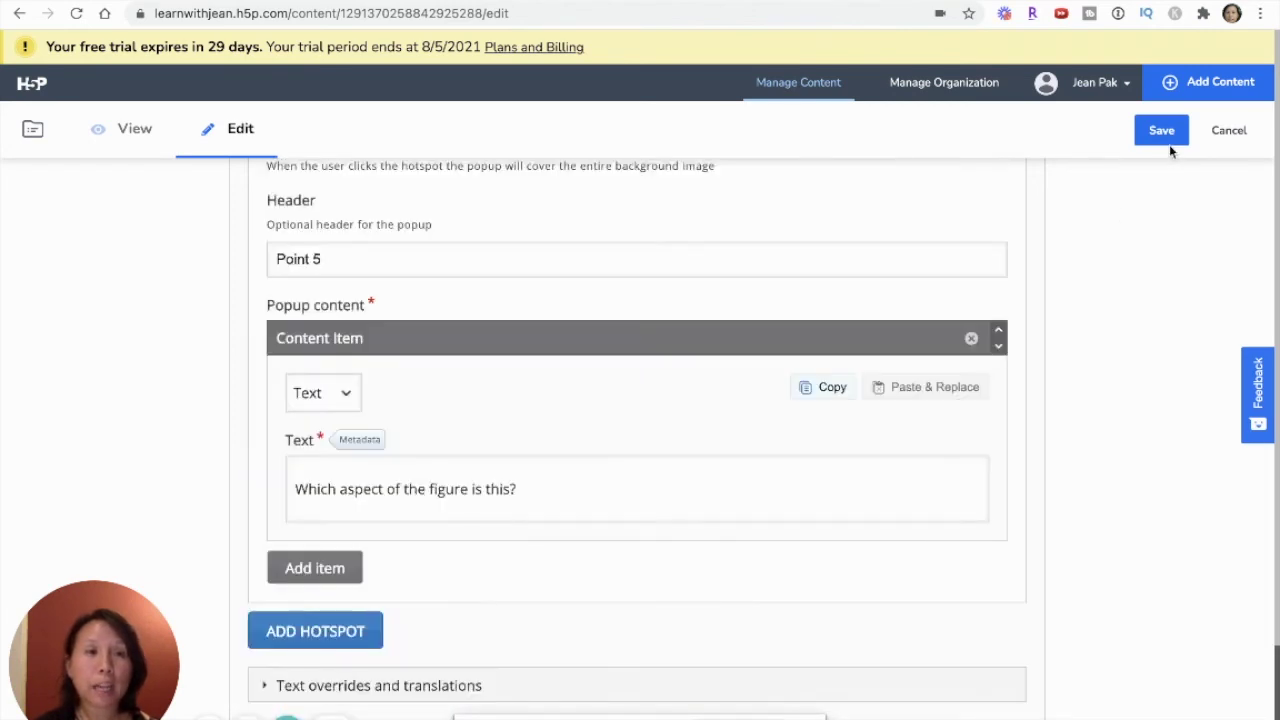
pyautogui.click(1166, 138)
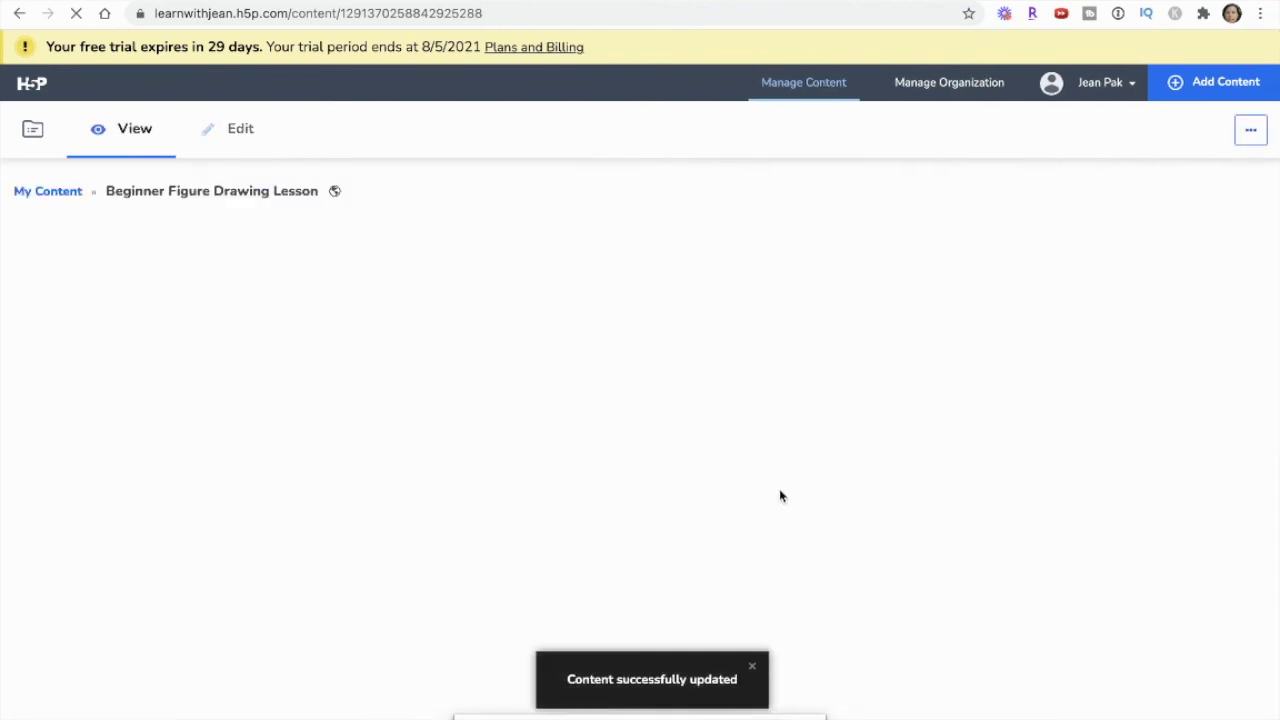
# Review the hotspots across the saved vase image, opening and closing the Point 5 popup.
pyautogui.scroll(-3, 769, 491)
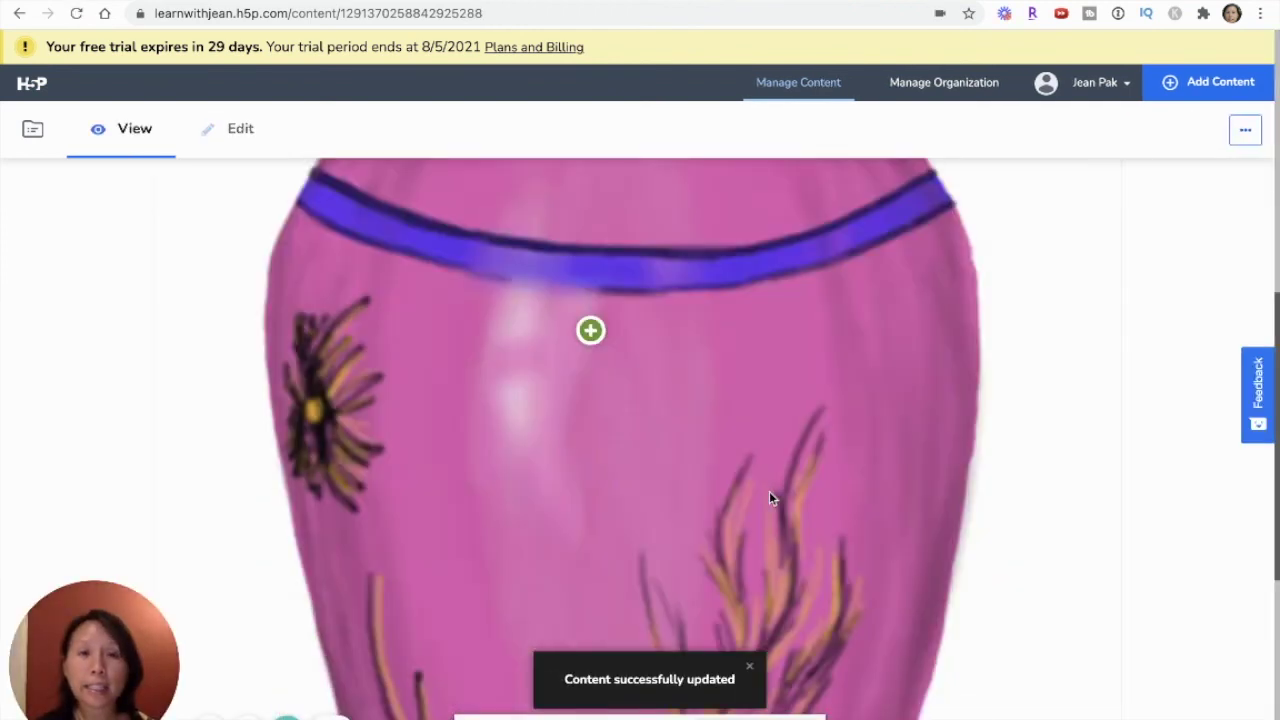
pyautogui.scroll(-5, 769, 497)
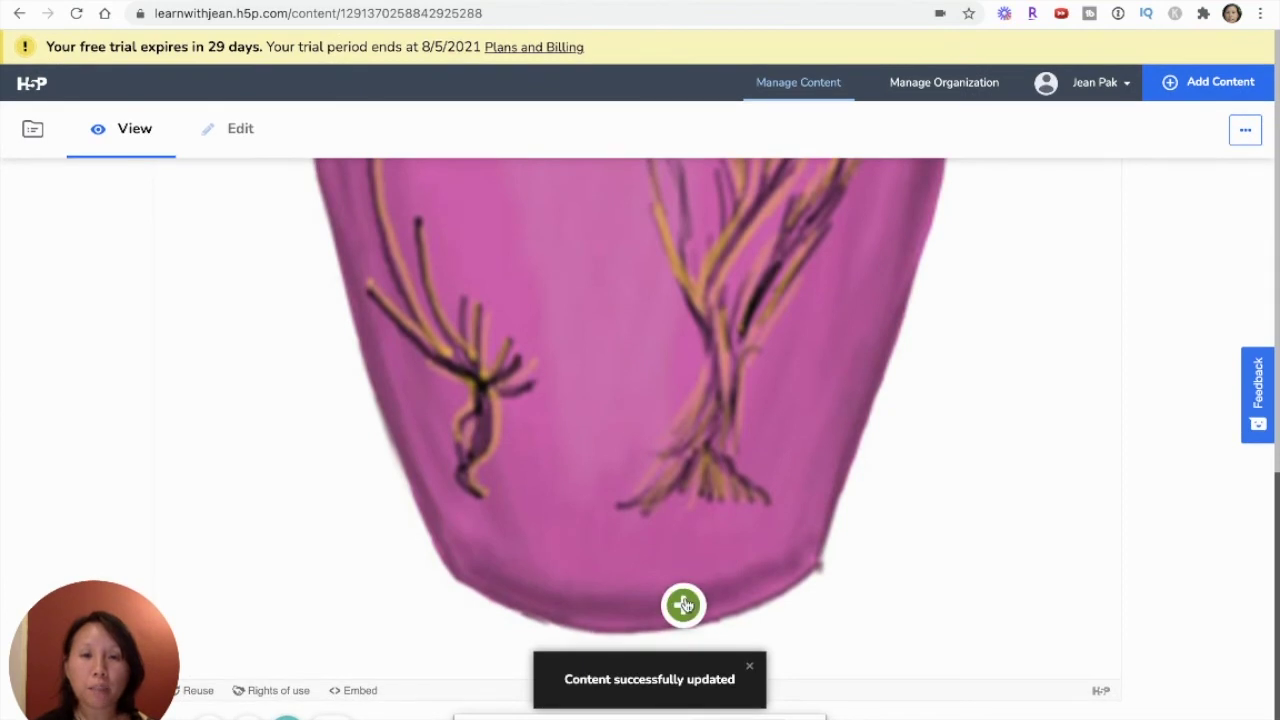
pyautogui.scroll(8, 726, 392)
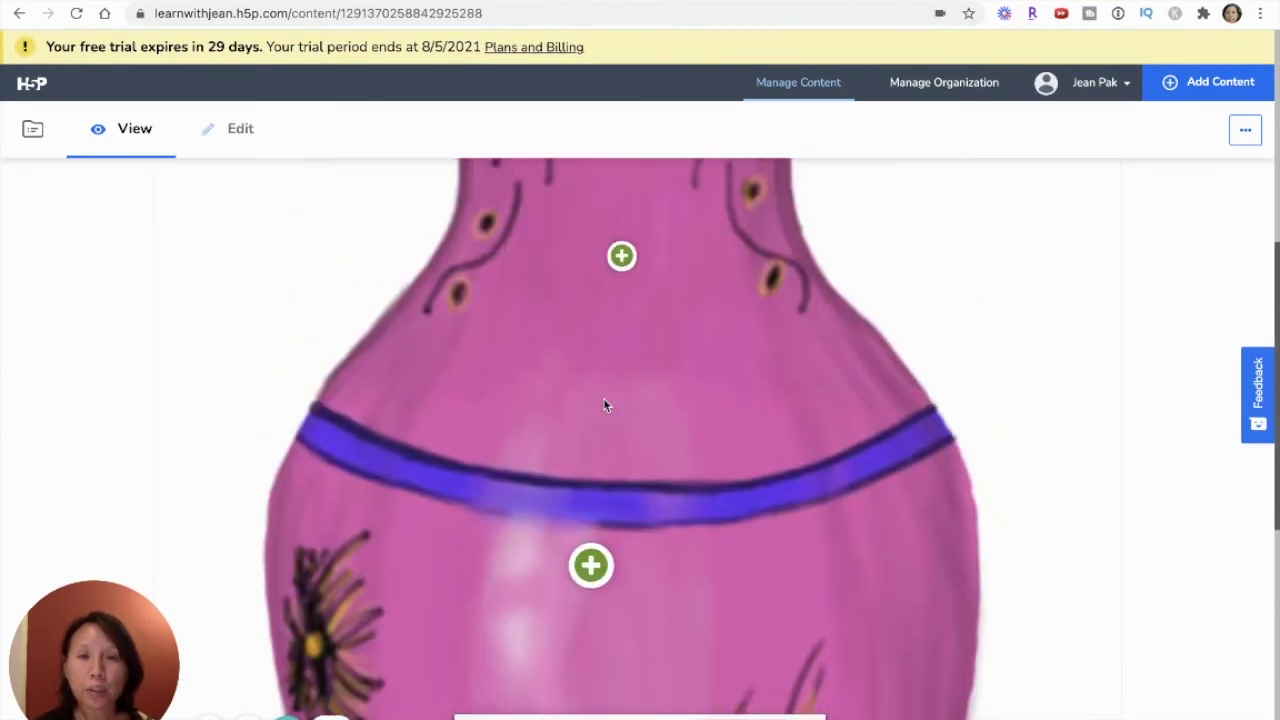
pyautogui.scroll(3, 630, 380)
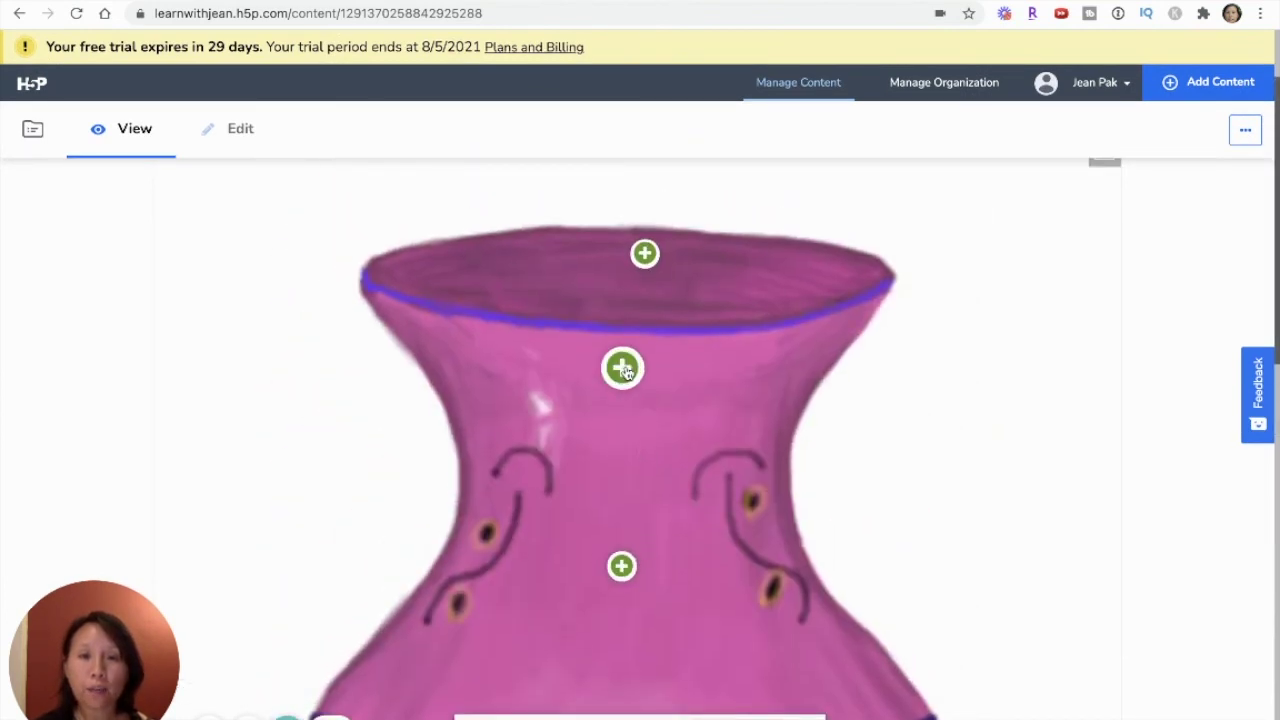
pyautogui.click(645, 253)
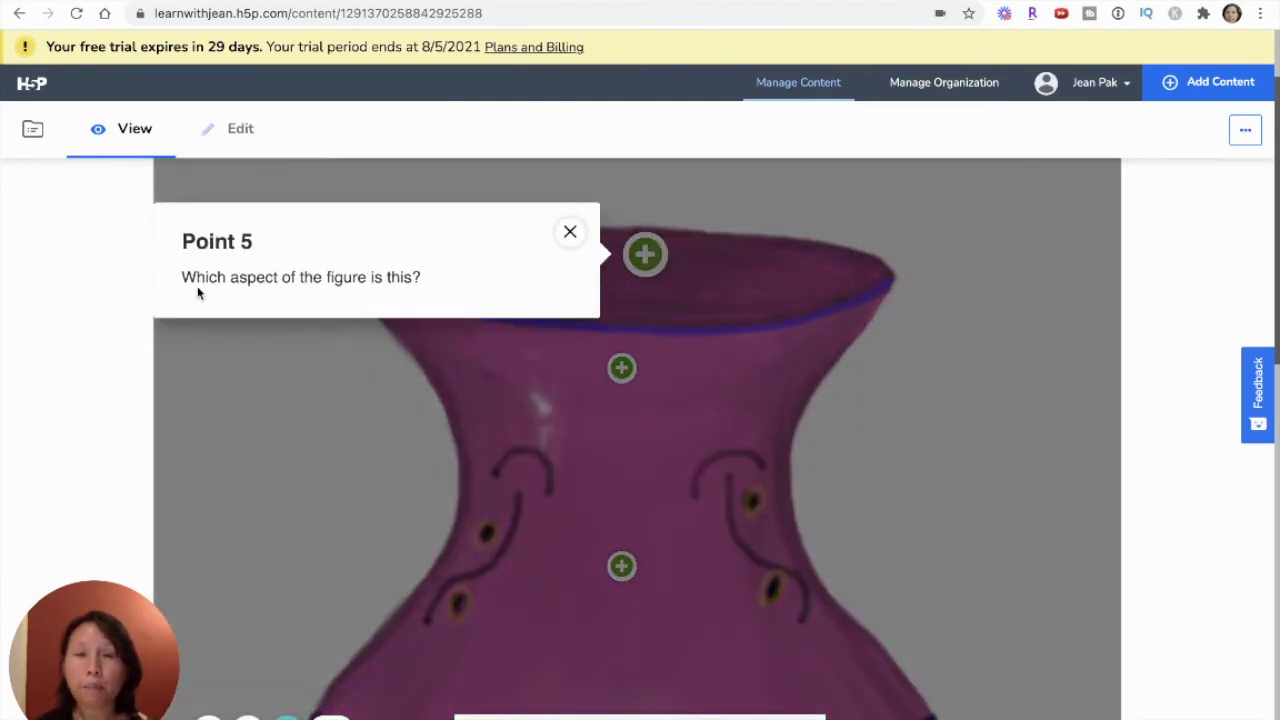
pyautogui.click(573, 234)
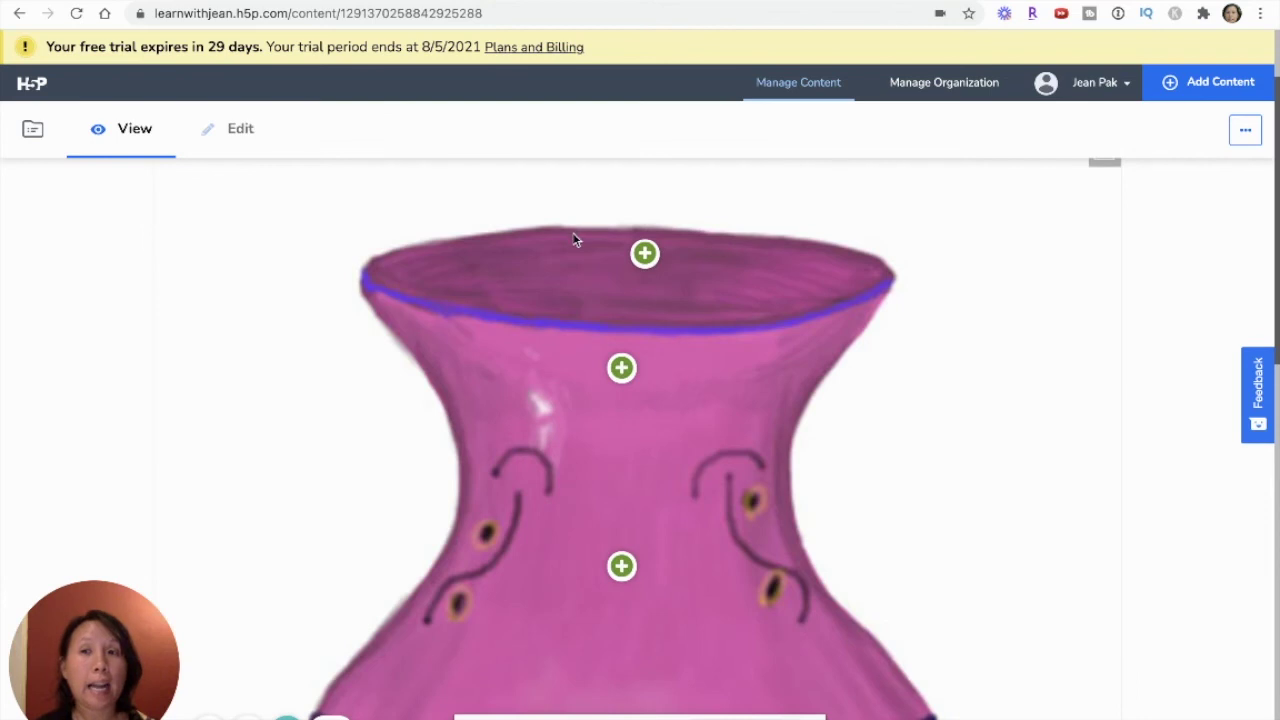
pyautogui.scroll(-1, 437, 686)
pyautogui.scroll(-10, 437, 686)
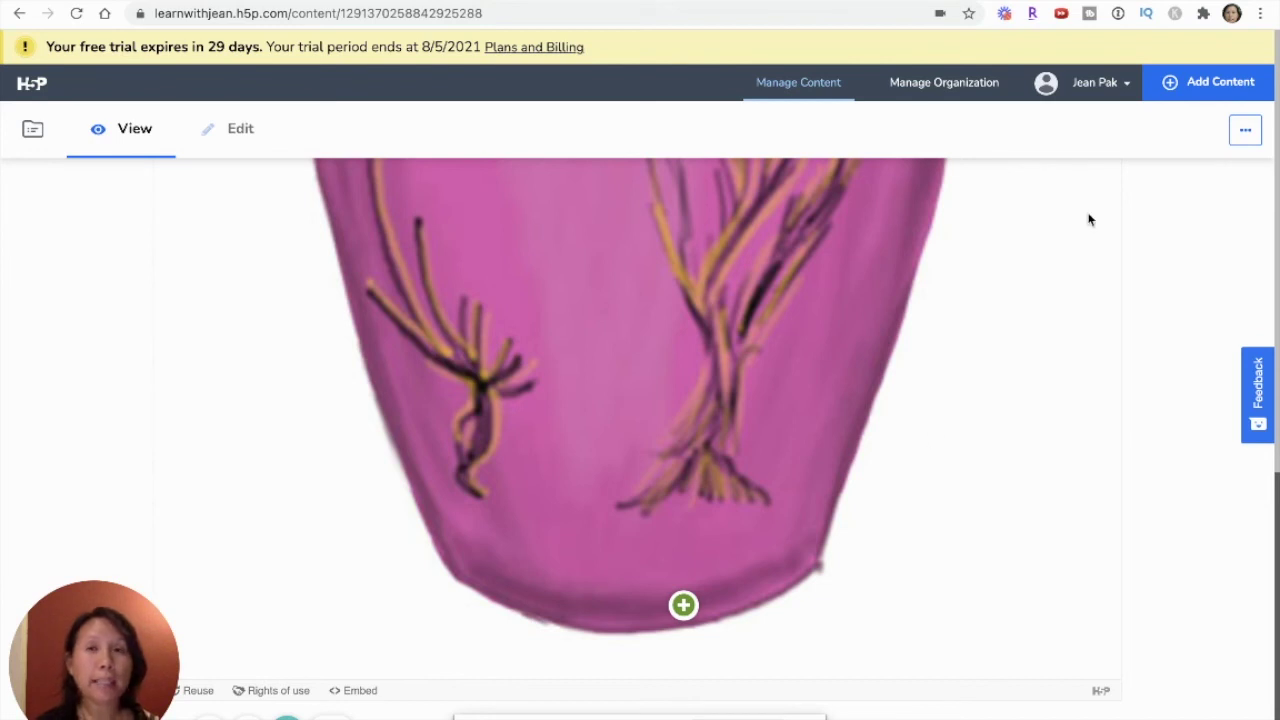
# Open the lesson's publishing settings and select its public external link and its embed code.
pyautogui.click(1245, 131)
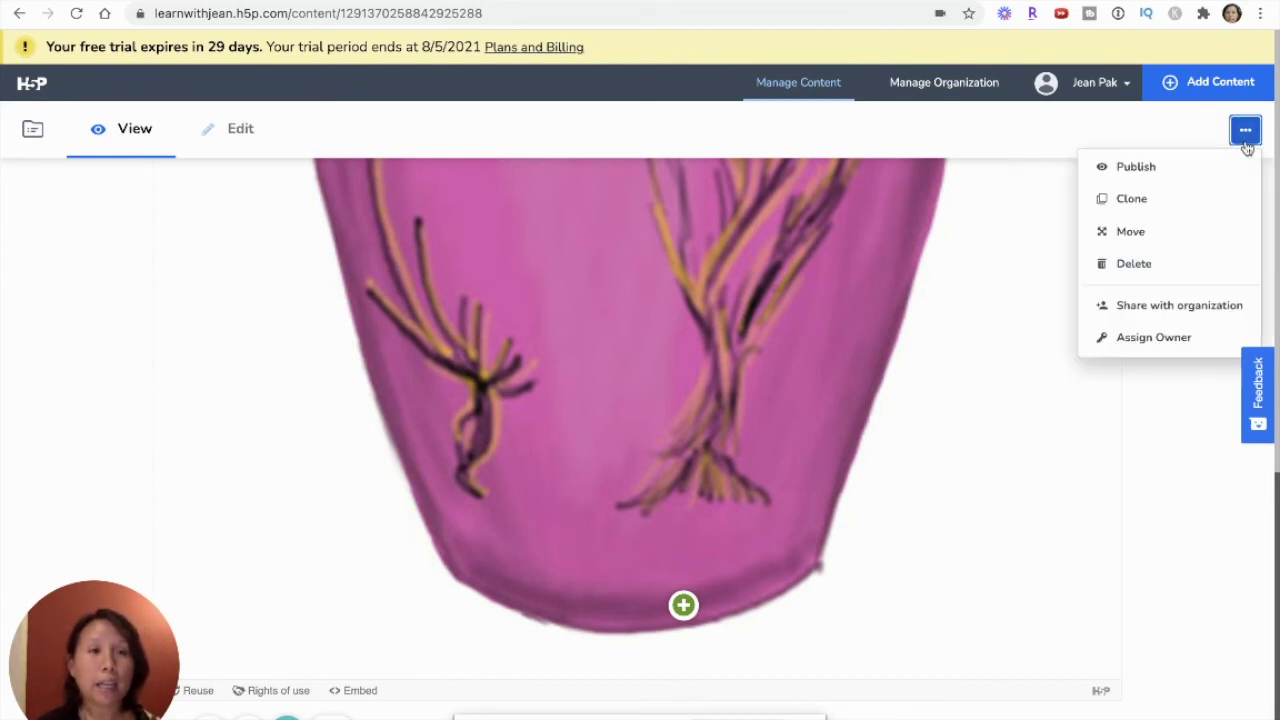
pyautogui.click(1128, 174)
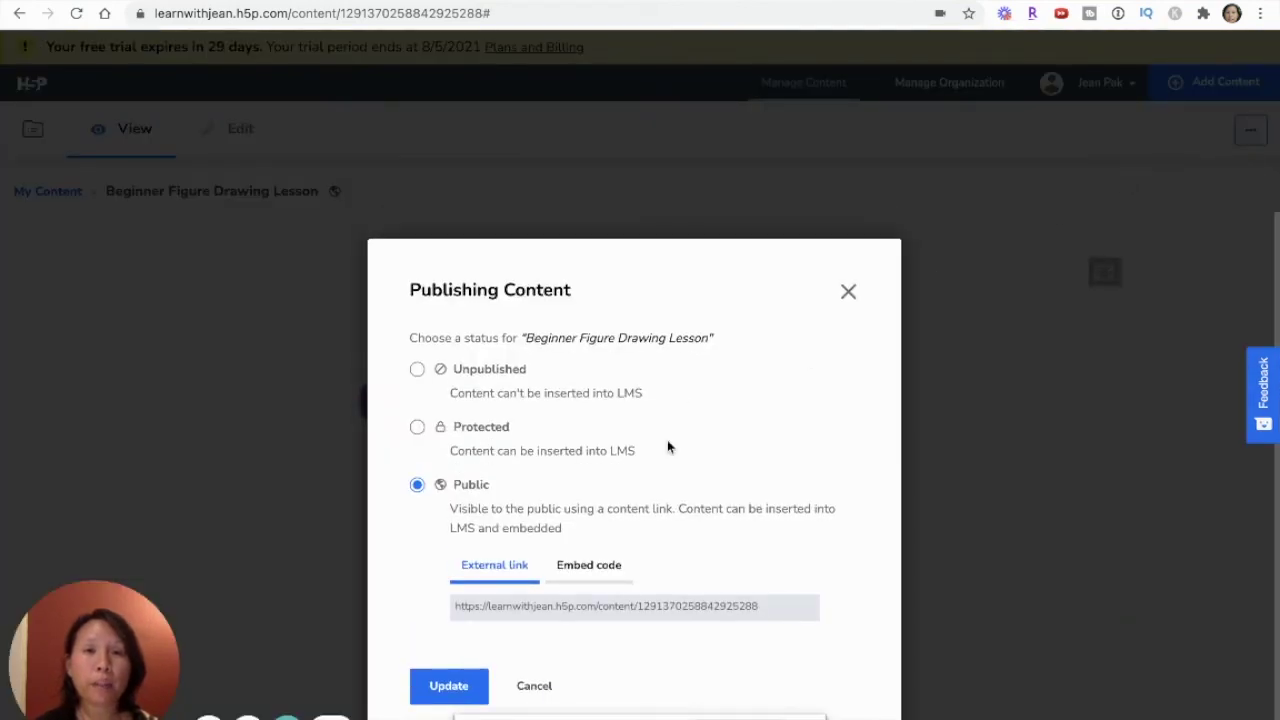
pyautogui.scroll(-1, 689, 321)
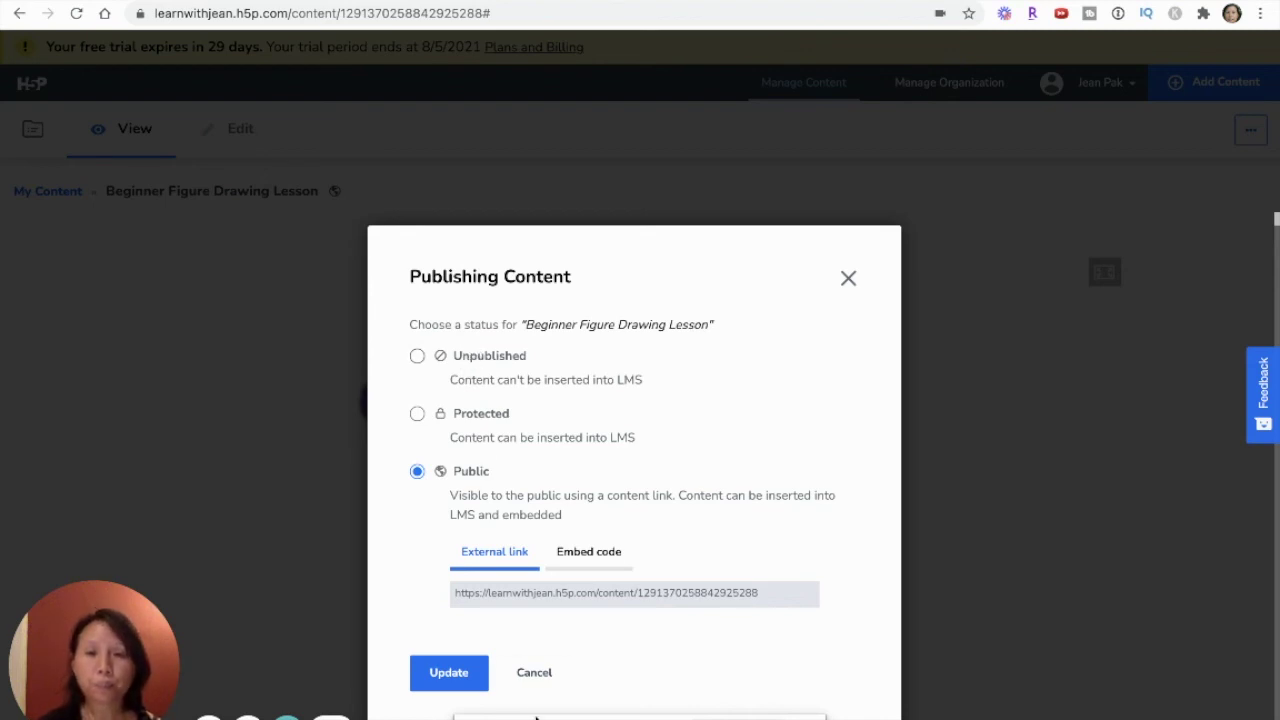
pyautogui.click(629, 592)
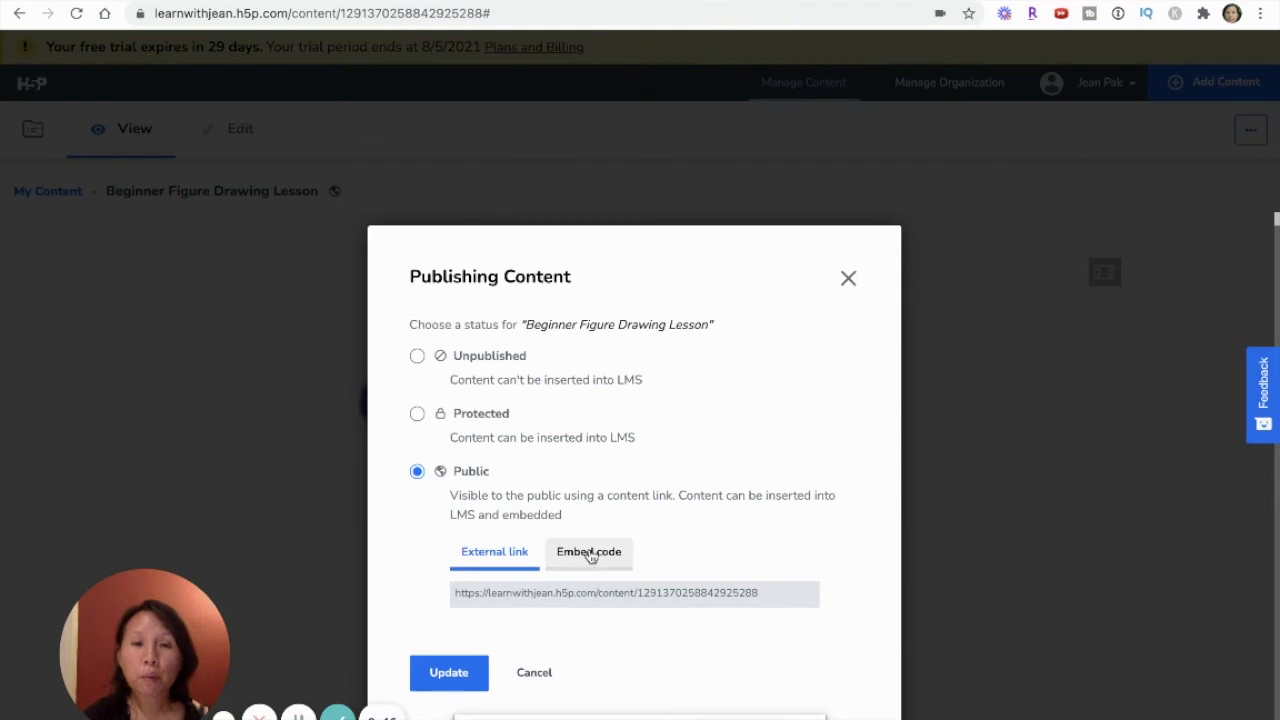
pyautogui.click(590, 552)
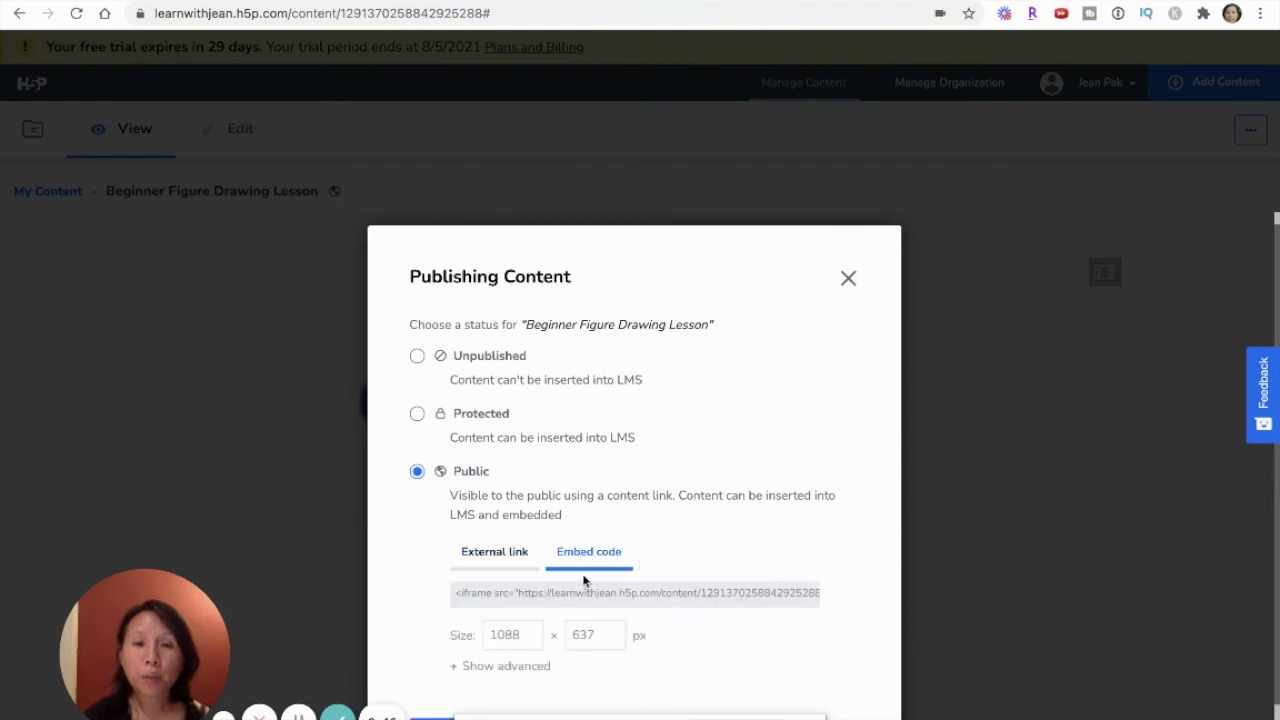
pyautogui.click(581, 593)
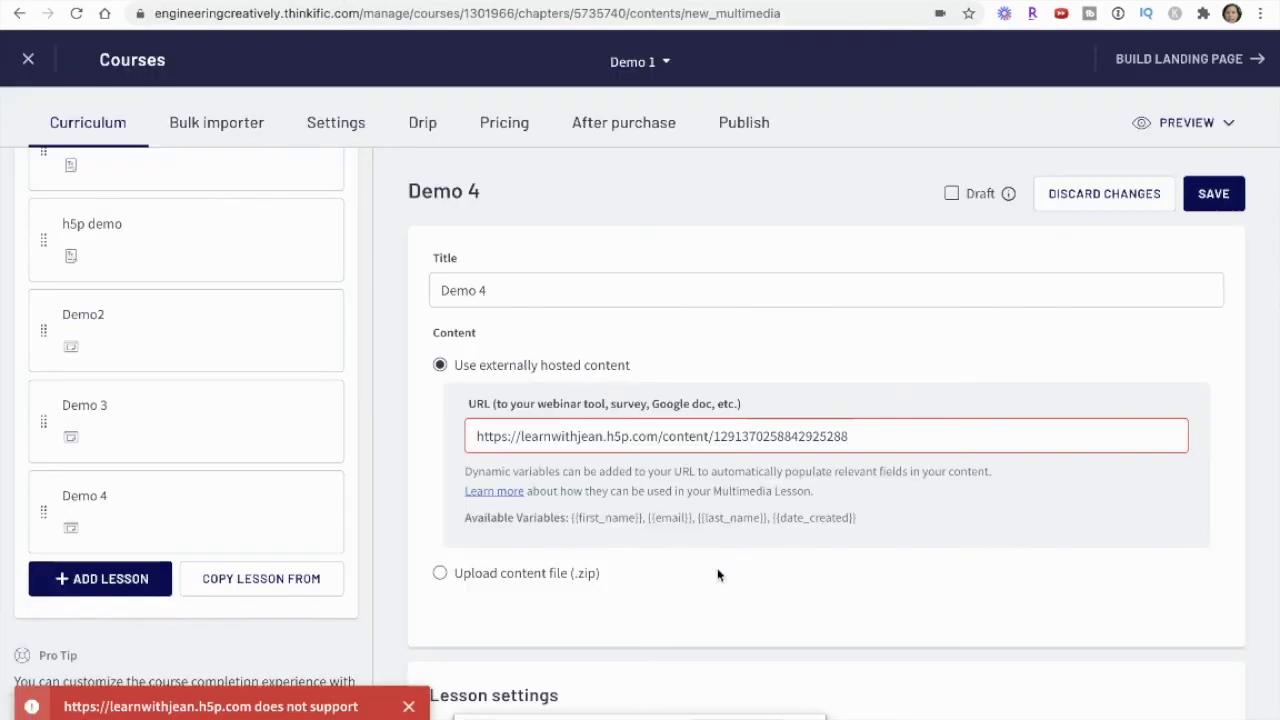
# Clear the external content URL and discard the unsaved Demo 4 lesson.
pyautogui.moveTo(860, 436); pyautogui.dragTo(456, 362)
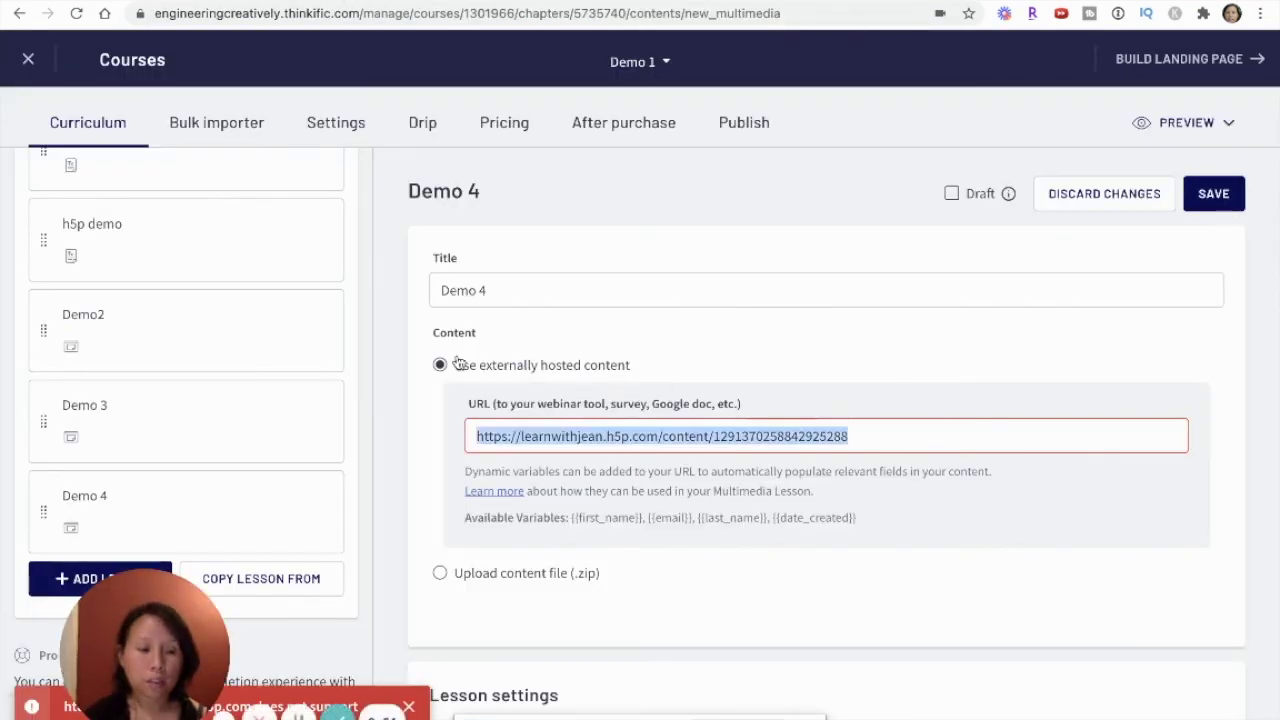
pyautogui.press('BackSpace')
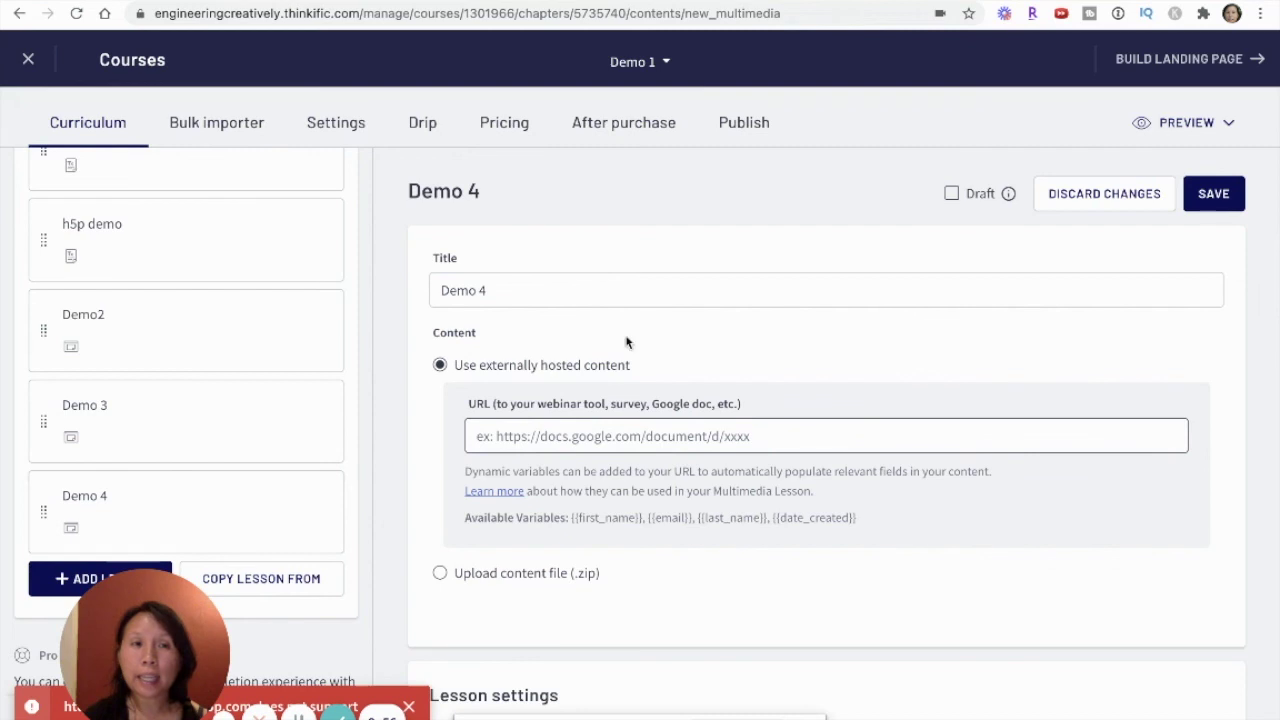
pyautogui.click(1132, 195)
pyautogui.click(796, 122)
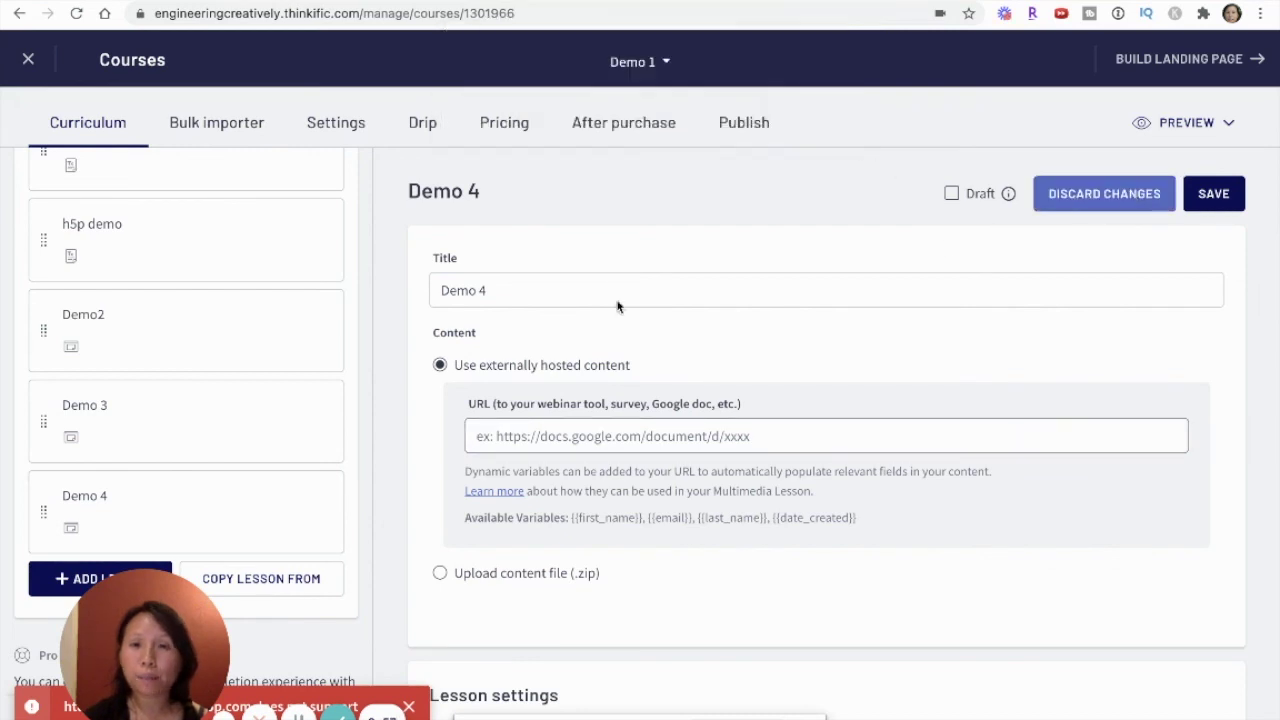
# Add a new multimedia lesson to the chapter and title it "Demo 4".
pyautogui.click(110, 517)
pyautogui.scroll(-2, 274, 526)
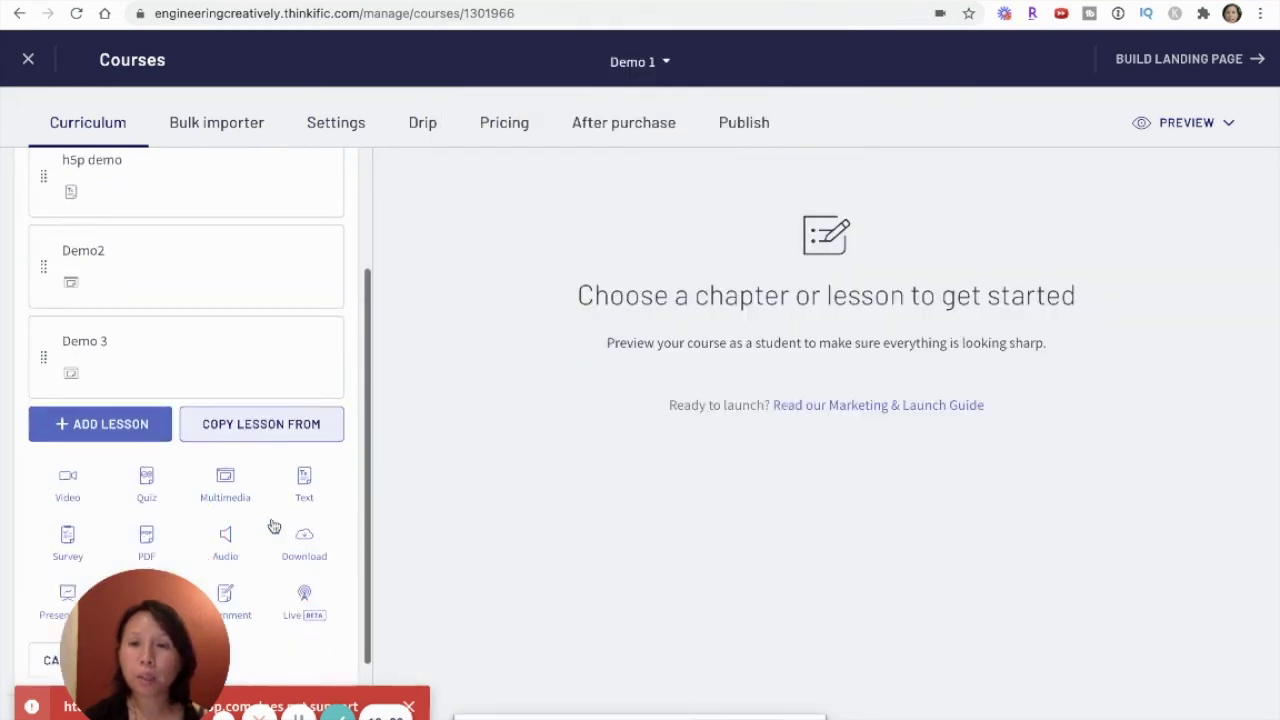
pyautogui.scroll(-1, 274, 526)
pyautogui.click(226, 412)
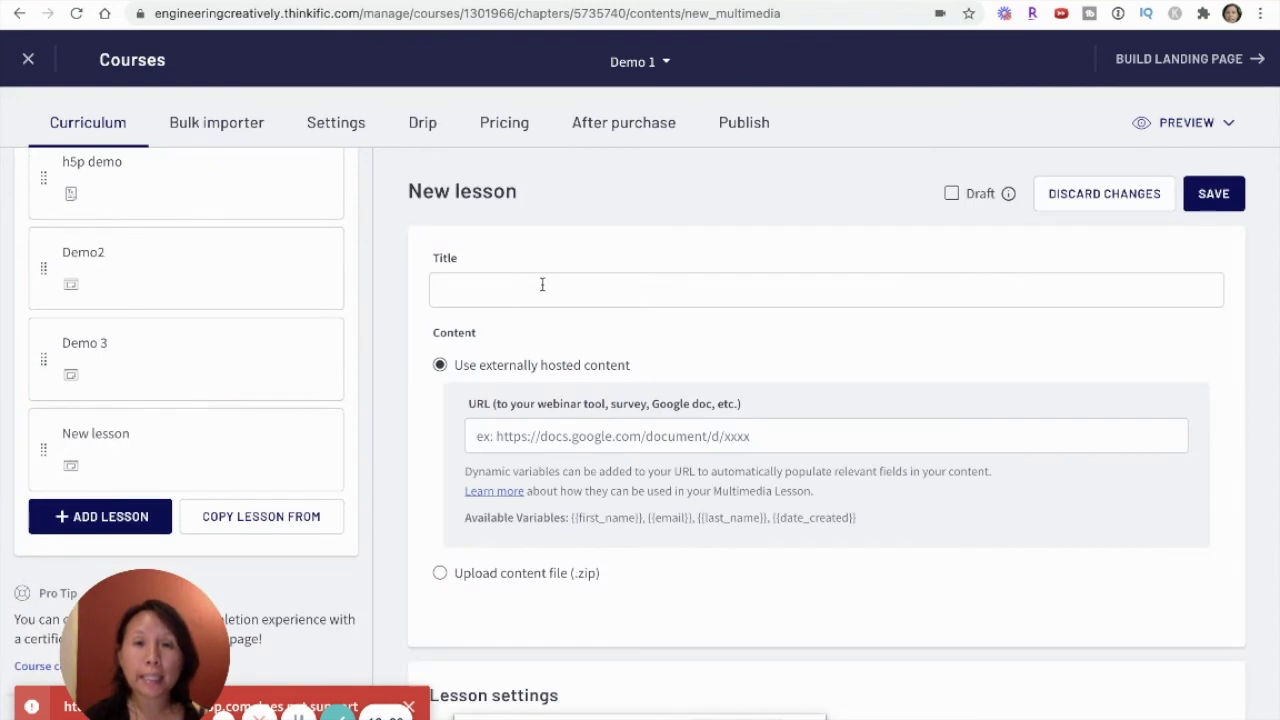
pyautogui.click(542, 285)
pyautogui.write('Demo 4')
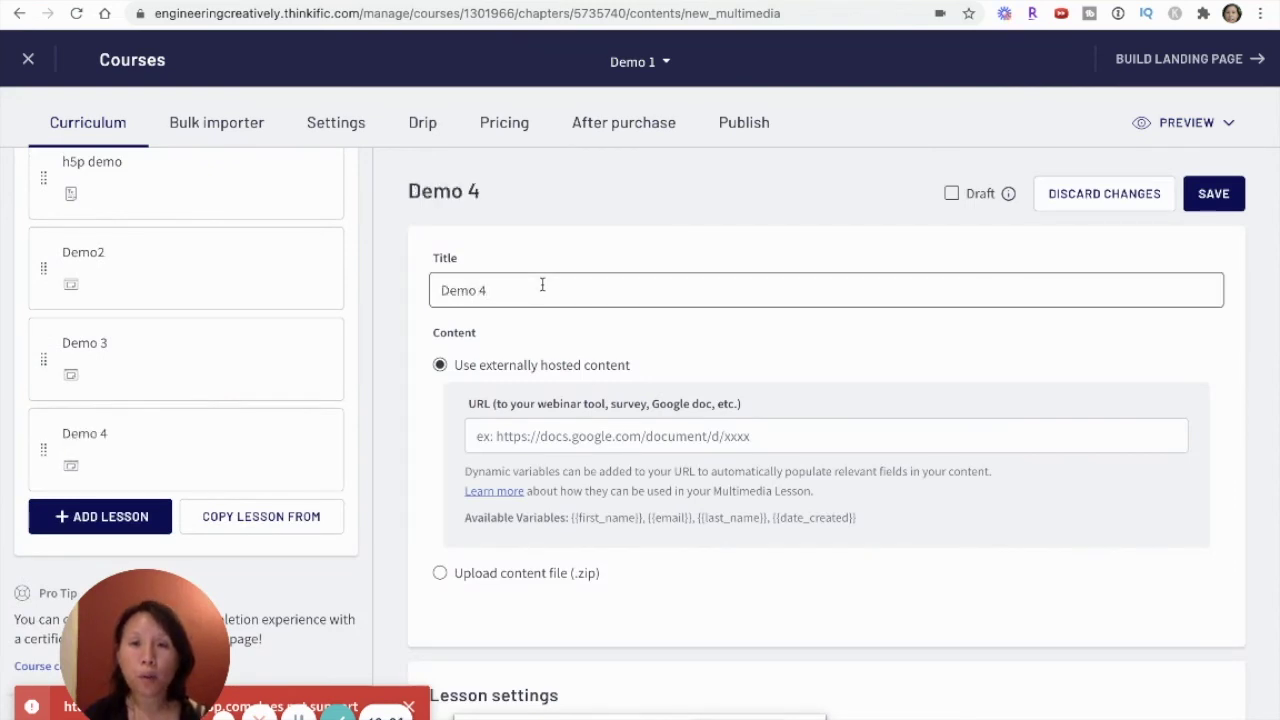
# Paste the H5P embed code as the external content URL and delete its trailing script and everything after "allowfullscreen=".
pyautogui.click(592, 436)
pyautogui.hotkey('ctrl', 'v')
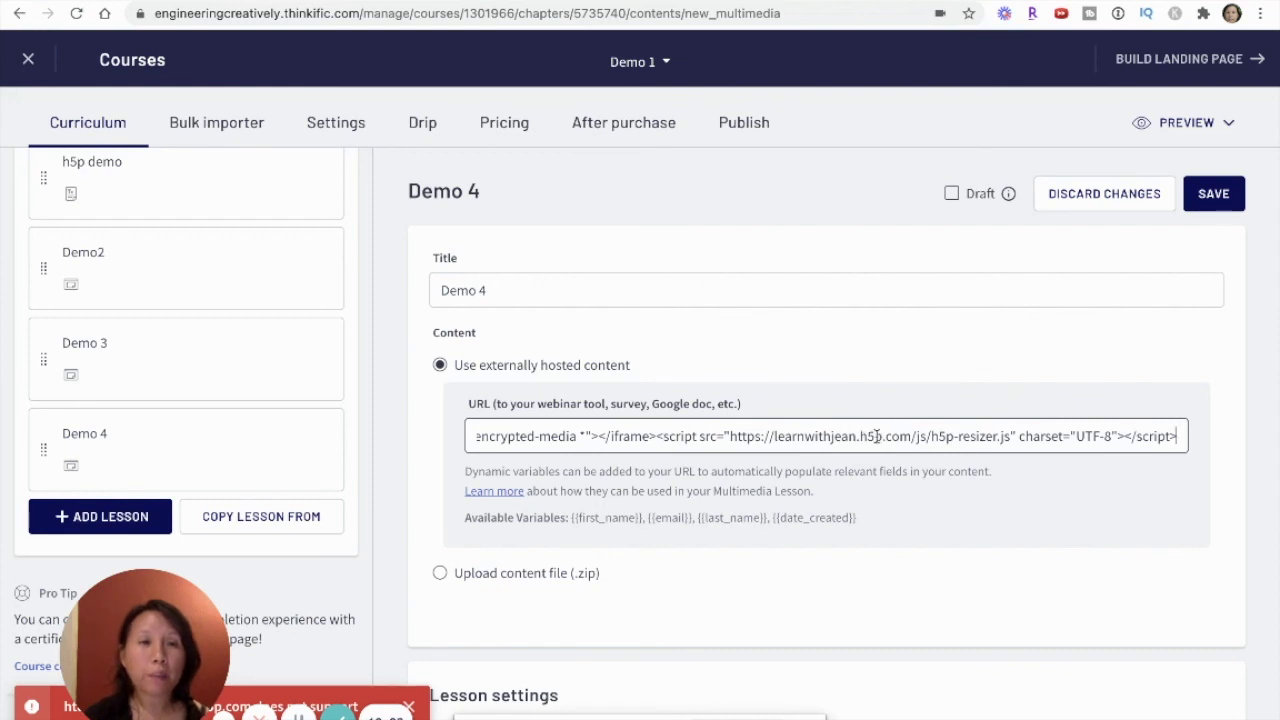
pyautogui.moveTo(874, 436); pyautogui.dragTo(1234, 470)
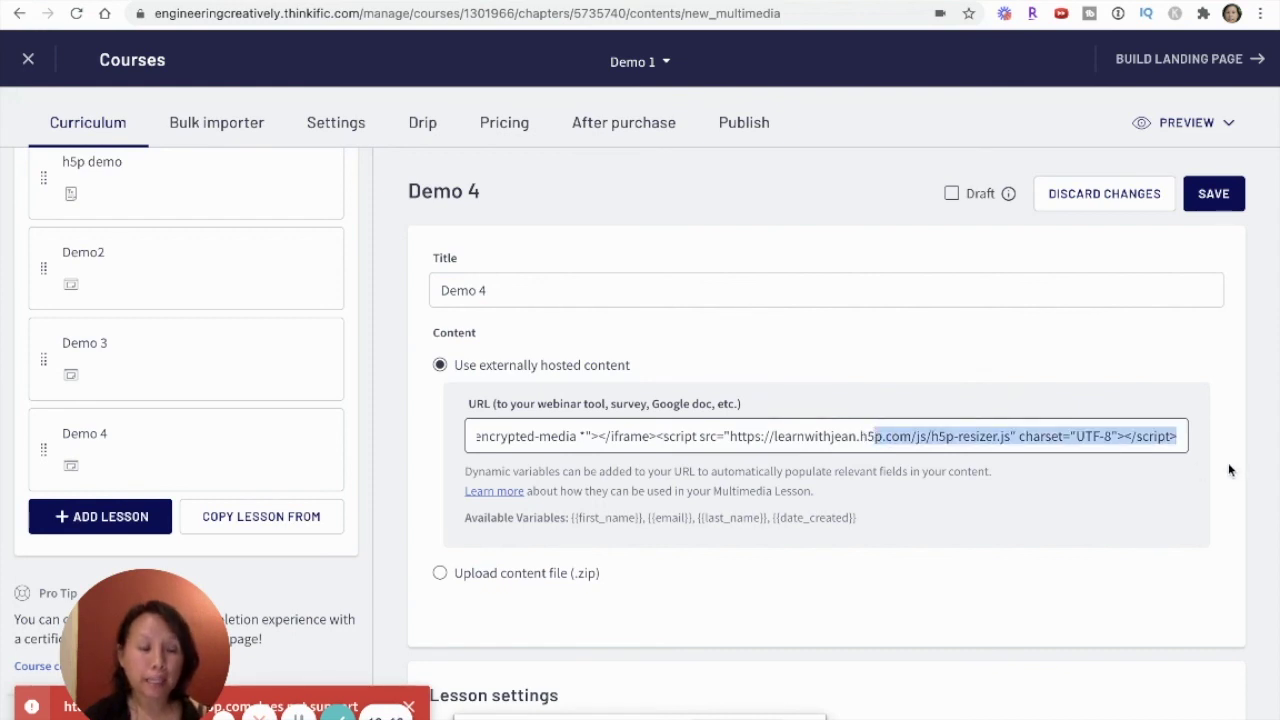
pyautogui.press('Left')
pyautogui.press('Left')
pyautogui.press('Left')
pyautogui.press('Left')
pyautogui.press('Left')
pyautogui.press('Left')
pyautogui.press('Left')
pyautogui.press('Left')
pyautogui.press('Left')
pyautogui.press('Left')
pyautogui.press('Left')
pyautogui.press('Left')
pyautogui.press('Left')
pyautogui.press('Left')
pyautogui.press('Left')
pyautogui.press('Left')
pyautogui.press('Left')
pyautogui.press('Left')
pyautogui.press('Left')
pyautogui.press('Left')
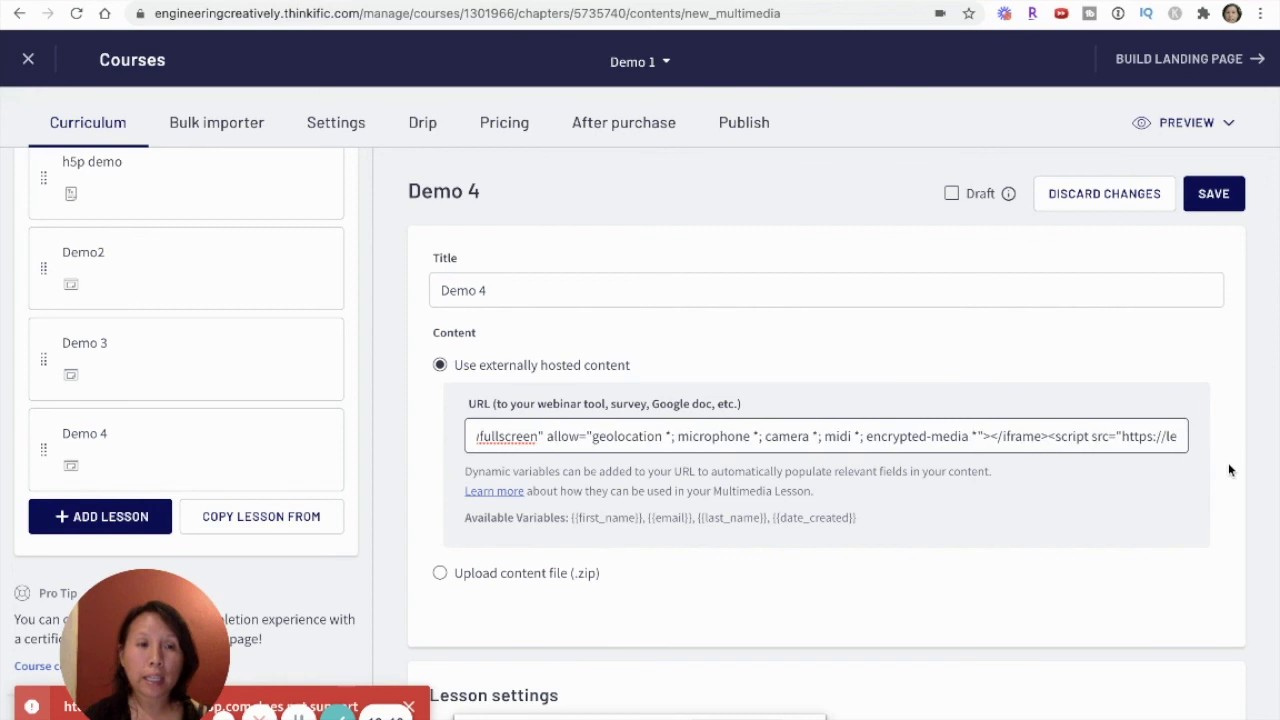
pyautogui.press('Left')
pyautogui.press('Left')
pyautogui.press('Left')
pyautogui.press('Left')
pyautogui.press('Left')
pyautogui.press('Left')
pyautogui.press('Left')
pyautogui.press('Left')
pyautogui.press('Left')
pyautogui.press('Left')
pyautogui.press('Left')
pyautogui.press('Left')
pyautogui.press('Left')
pyautogui.press('Left')
pyautogui.press('Left')
pyautogui.press('Left')
pyautogui.press('Left')
pyautogui.press('Left')
pyautogui.press('Left')
pyautogui.press('Left')
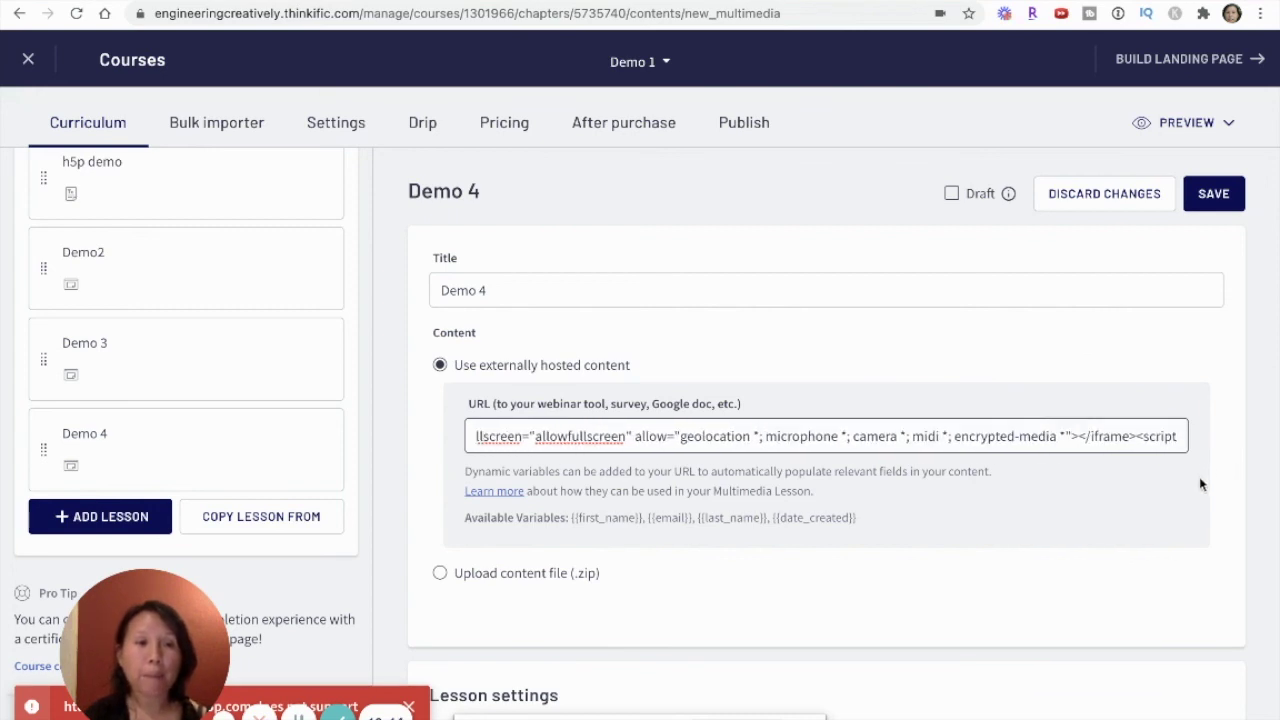
pyautogui.moveTo(1183, 436); pyautogui.dragTo(579, 446)
pyautogui.press('BackSpace')
pyautogui.press('BackSpace')
pyautogui.press('BackSpace')
pyautogui.press('BackSpace')
pyautogui.press('BackSpace')
pyautogui.press('BackSpace')
pyautogui.press('BackSpace')
pyautogui.press('BackSpace')
pyautogui.press('BackSpace')
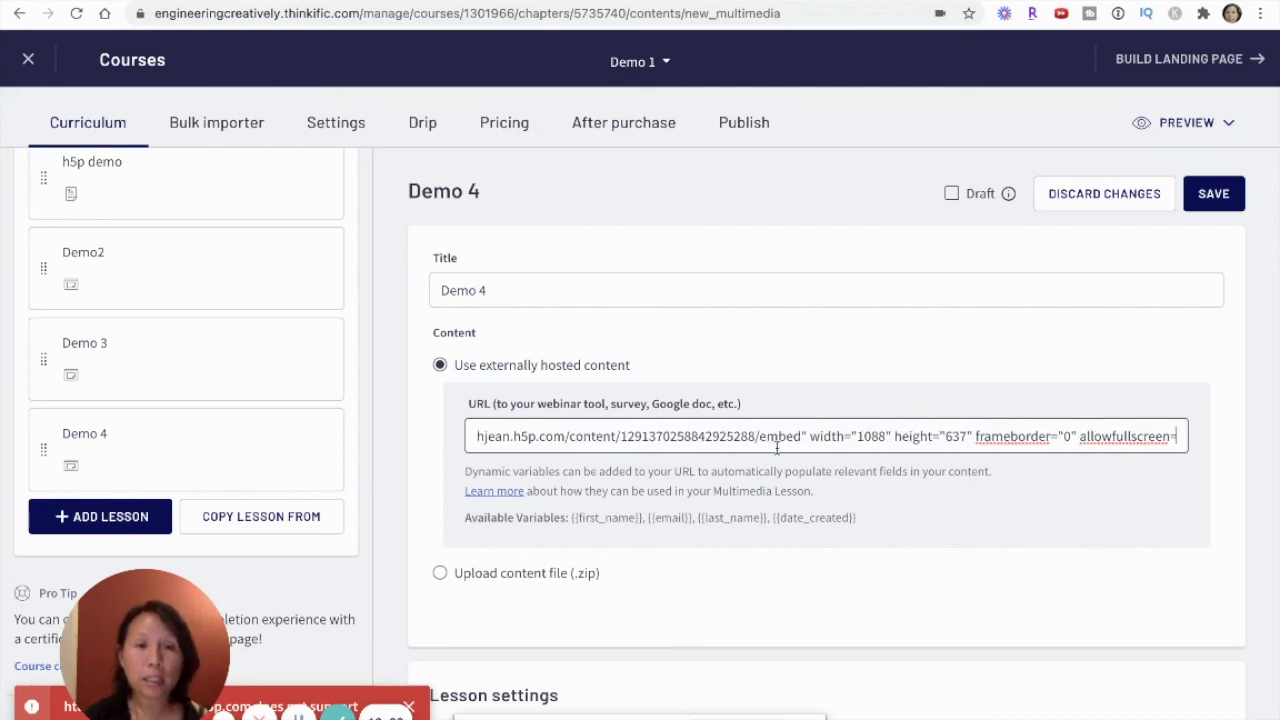
# Strip the size attributes and the opening iframe markup, keeping only the https address ending in /embed, and save the lesson.
pyautogui.moveTo(812, 436); pyautogui.dragTo(1072, 458)
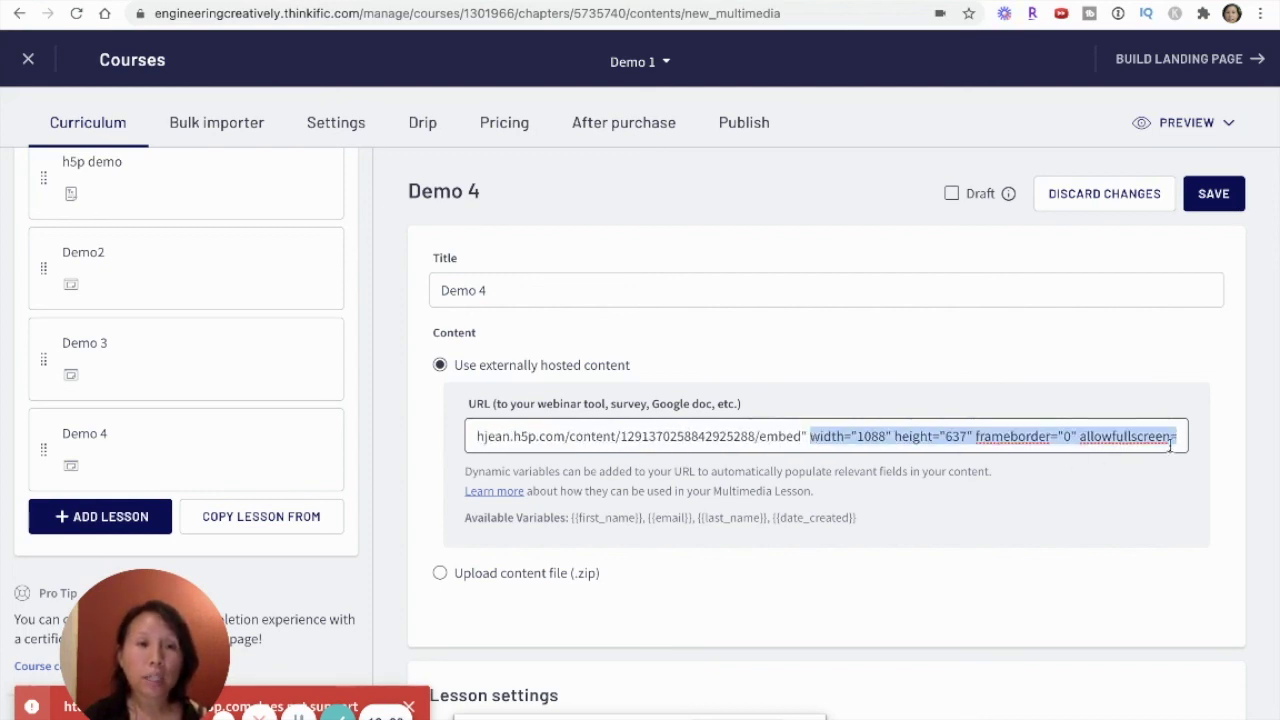
pyautogui.press('BackSpace')
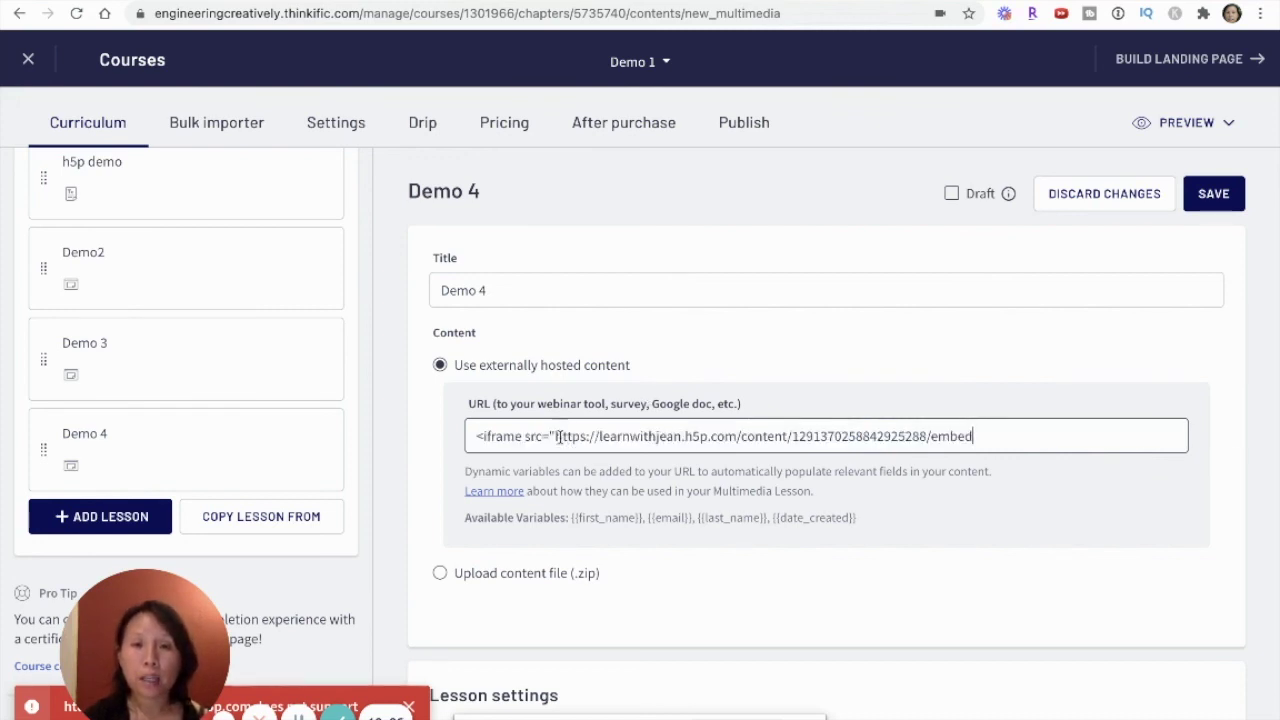
pyautogui.moveTo(556, 436); pyautogui.dragTo(455, 443)
pyautogui.press('BackSpace')
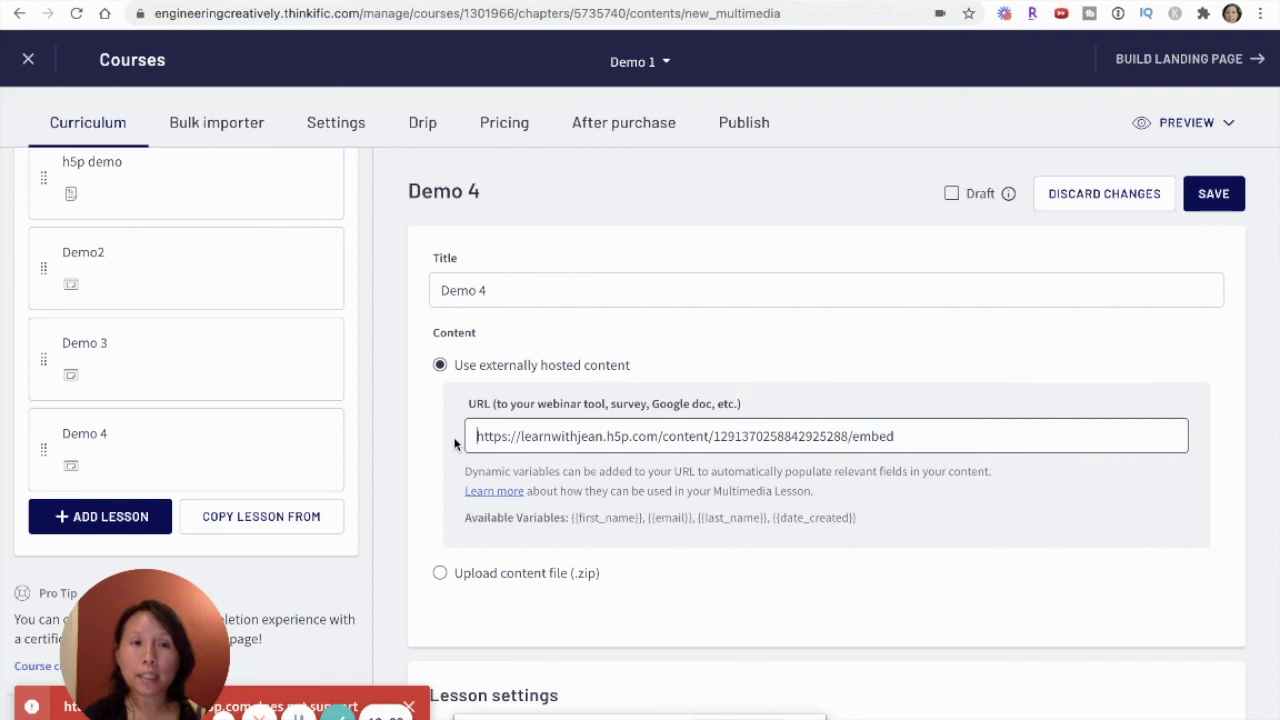
pyautogui.click(1210, 198)
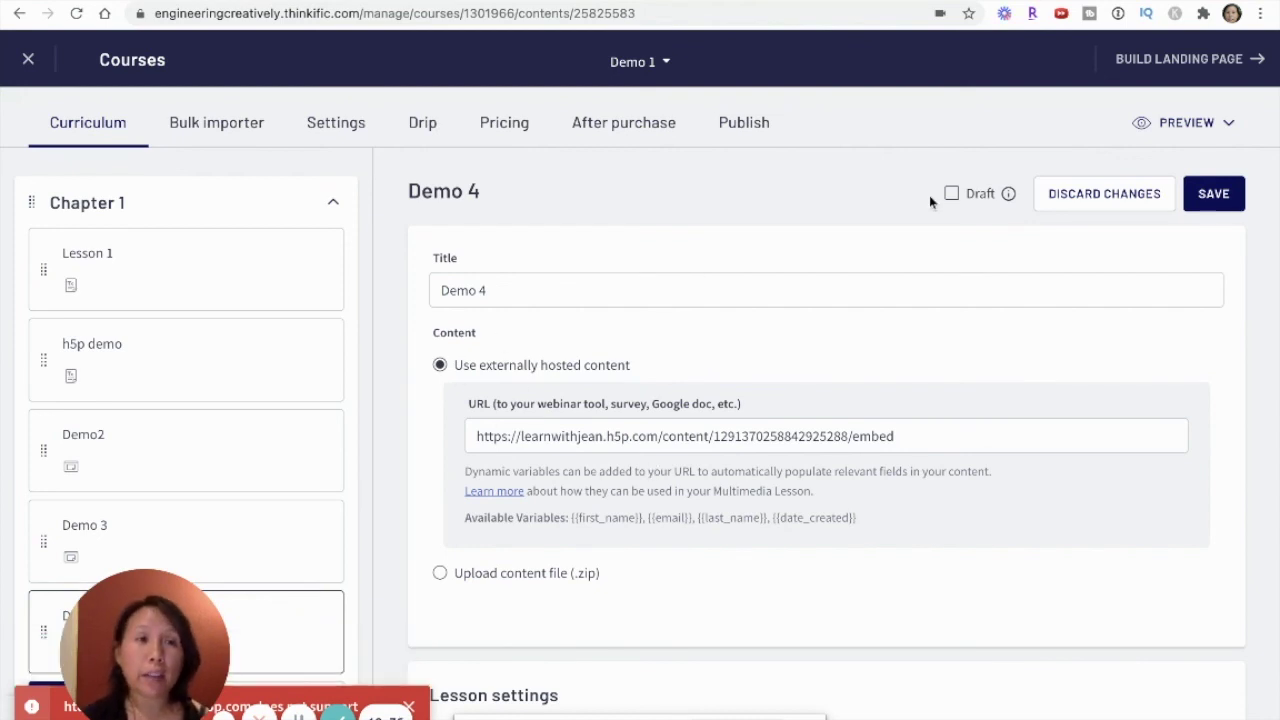
# Preview the course as an enrolled student and open the Demo 4 multimedia lesson.
pyautogui.click(1205, 122)
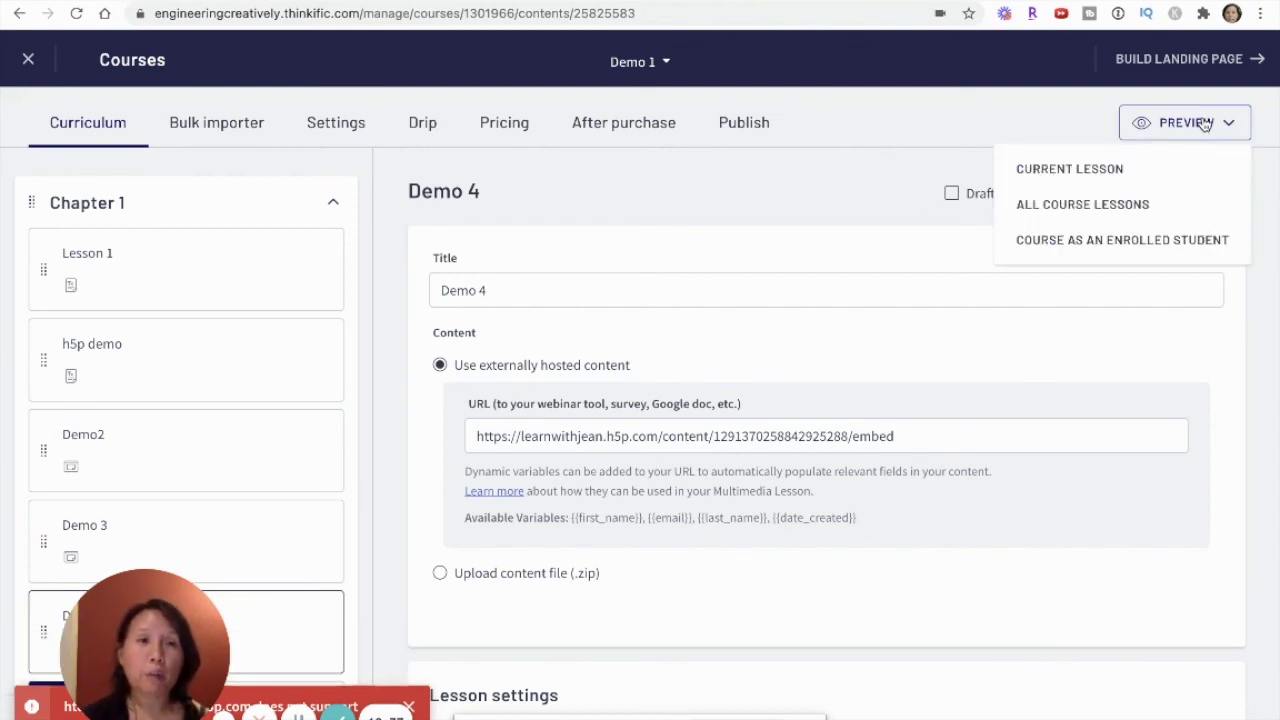
pyautogui.click(1105, 241)
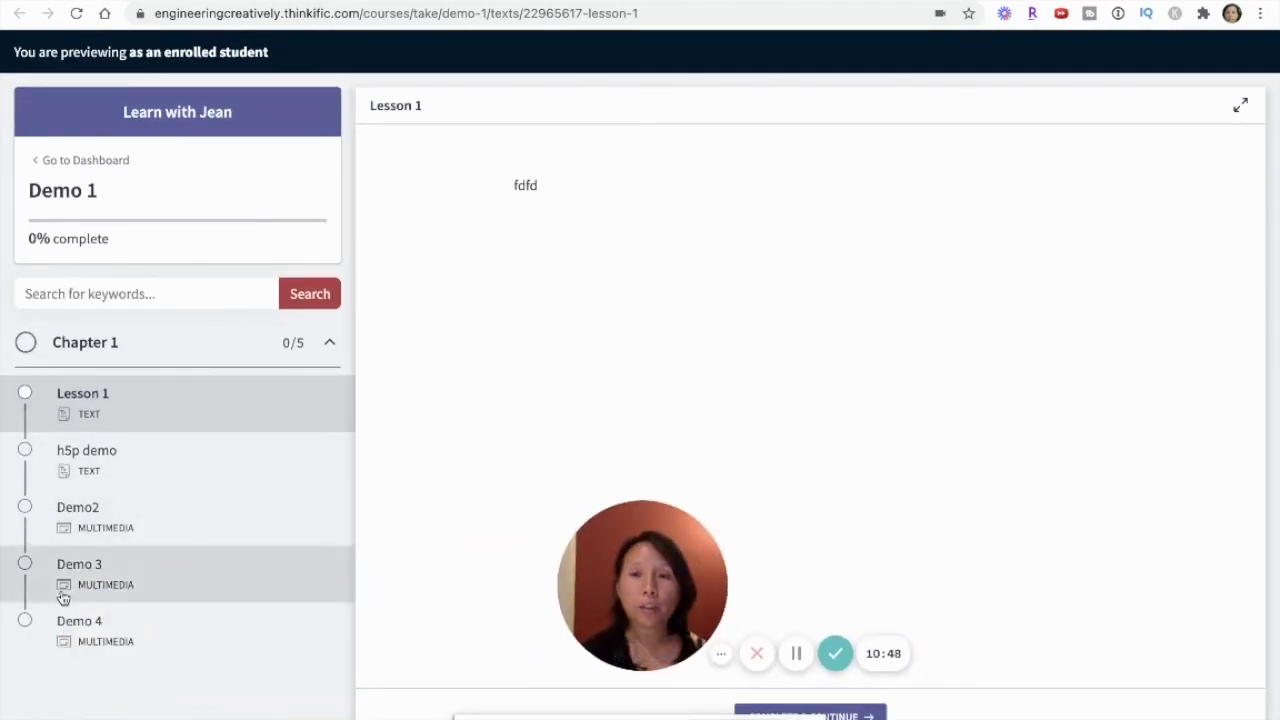
pyautogui.click(82, 640)
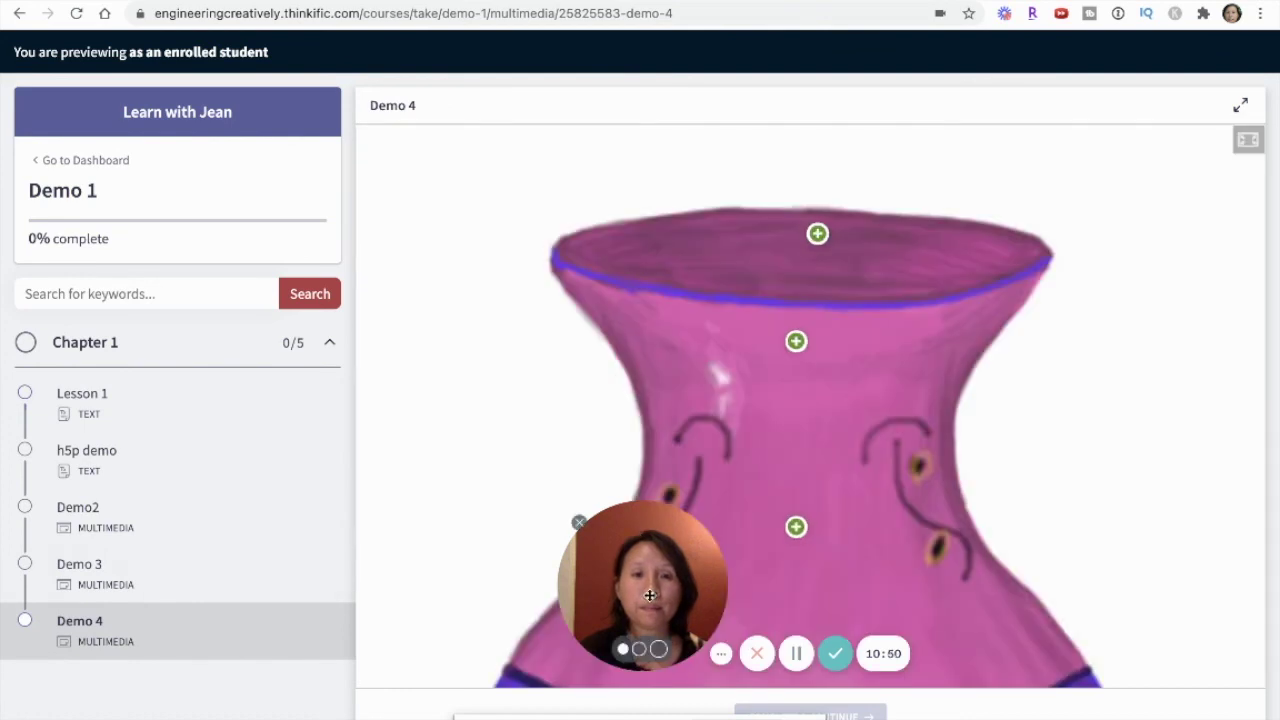
pyautogui.moveTo(651, 594); pyautogui.dragTo(359, 521)
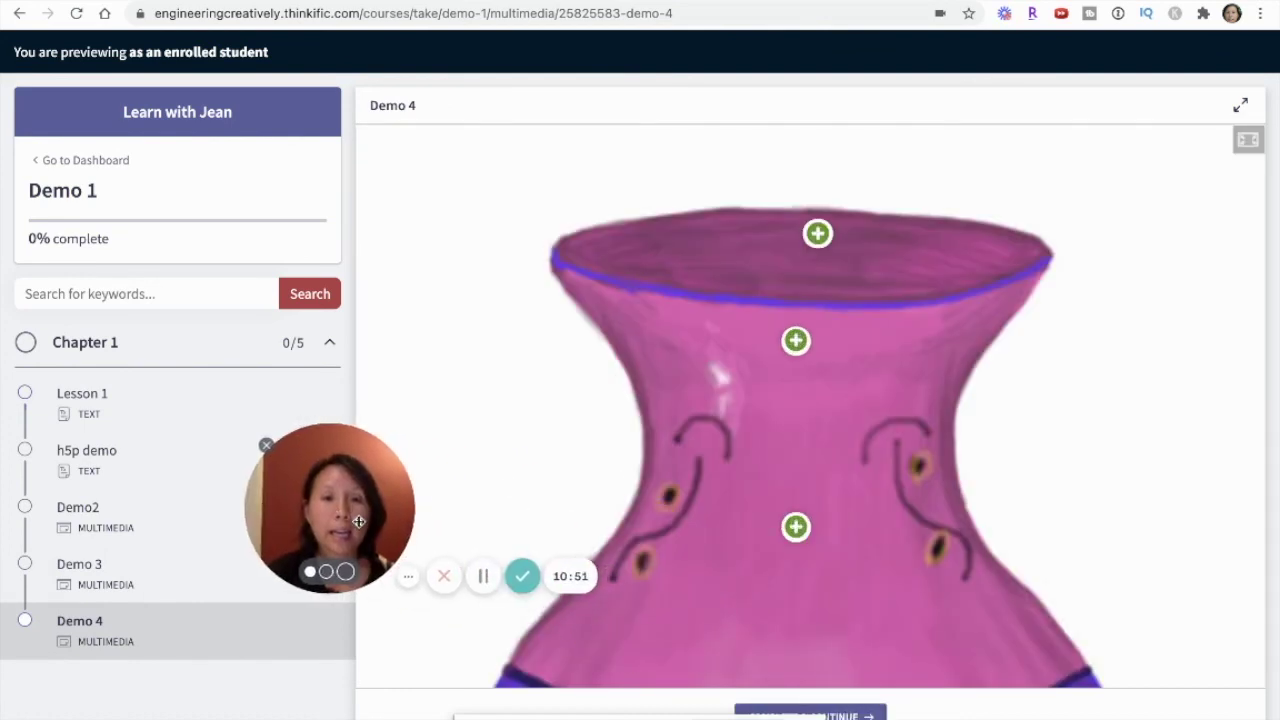
# Open and close the Point 5, Point Four and Point Three popups on the upper part of the vase.
pyautogui.click(816, 232)
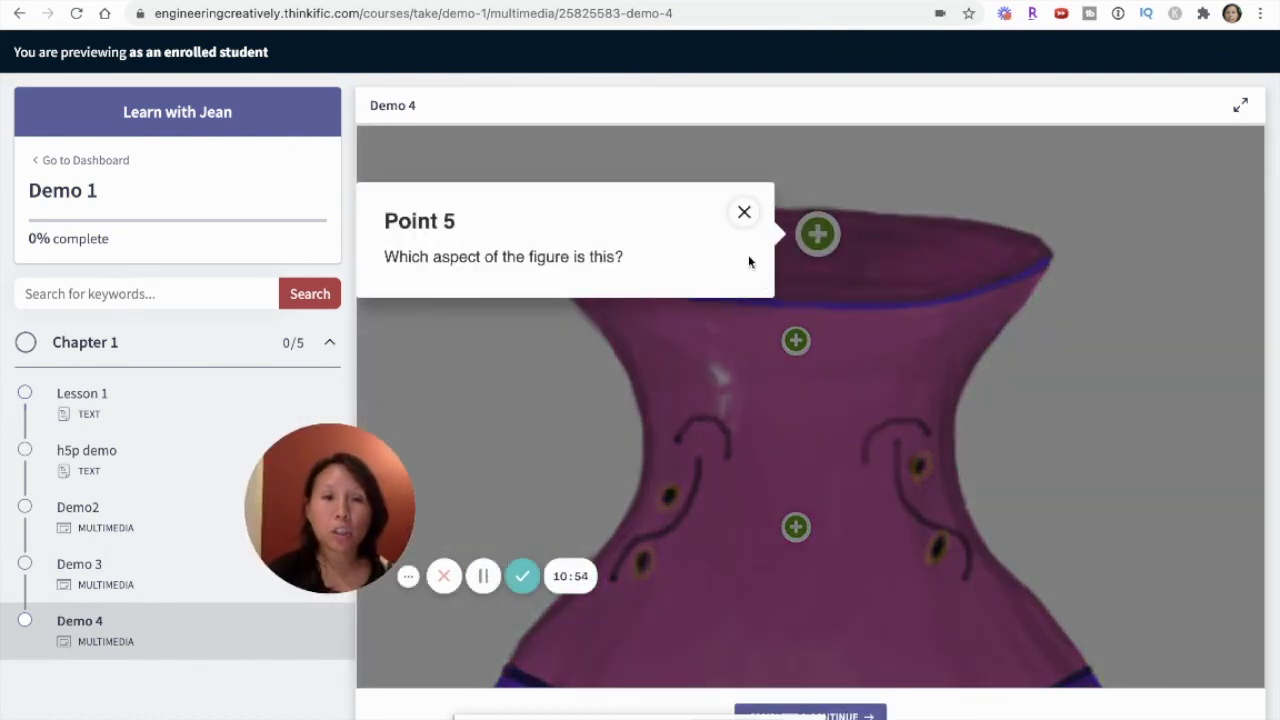
pyautogui.click(760, 211)
pyautogui.click(796, 340)
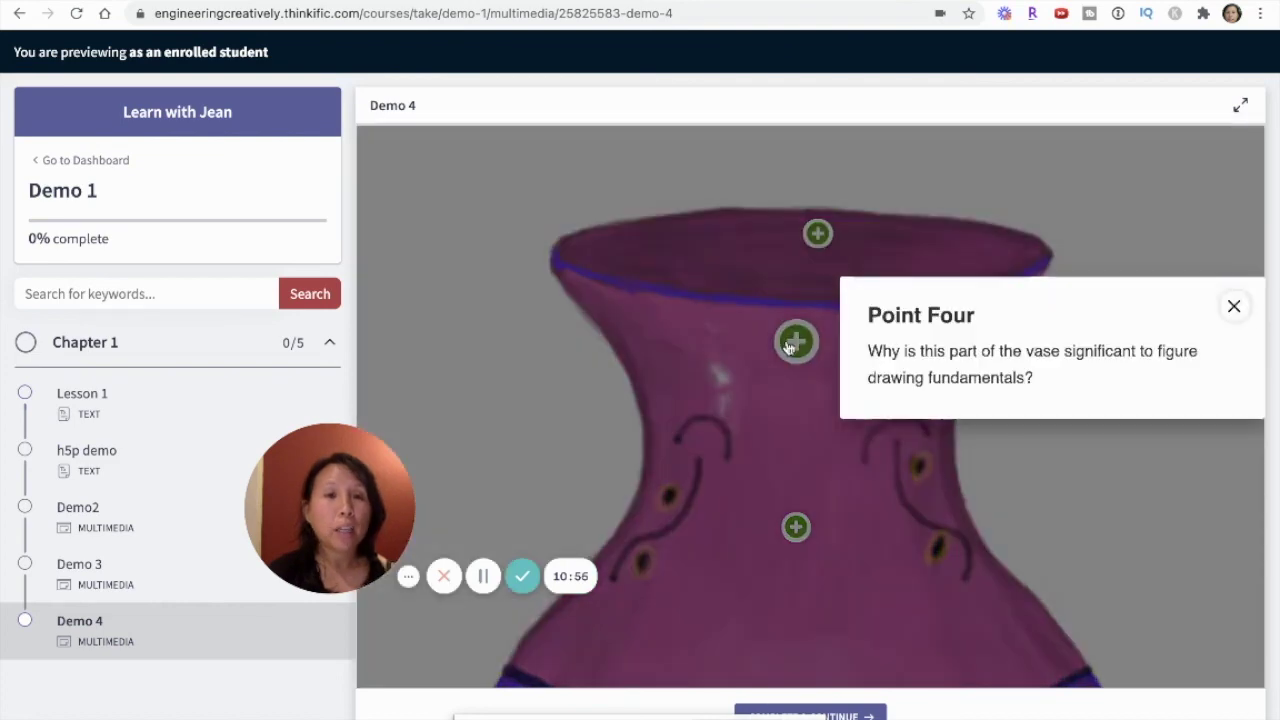
pyautogui.click(1235, 308)
pyautogui.scroll(3, 979, 470)
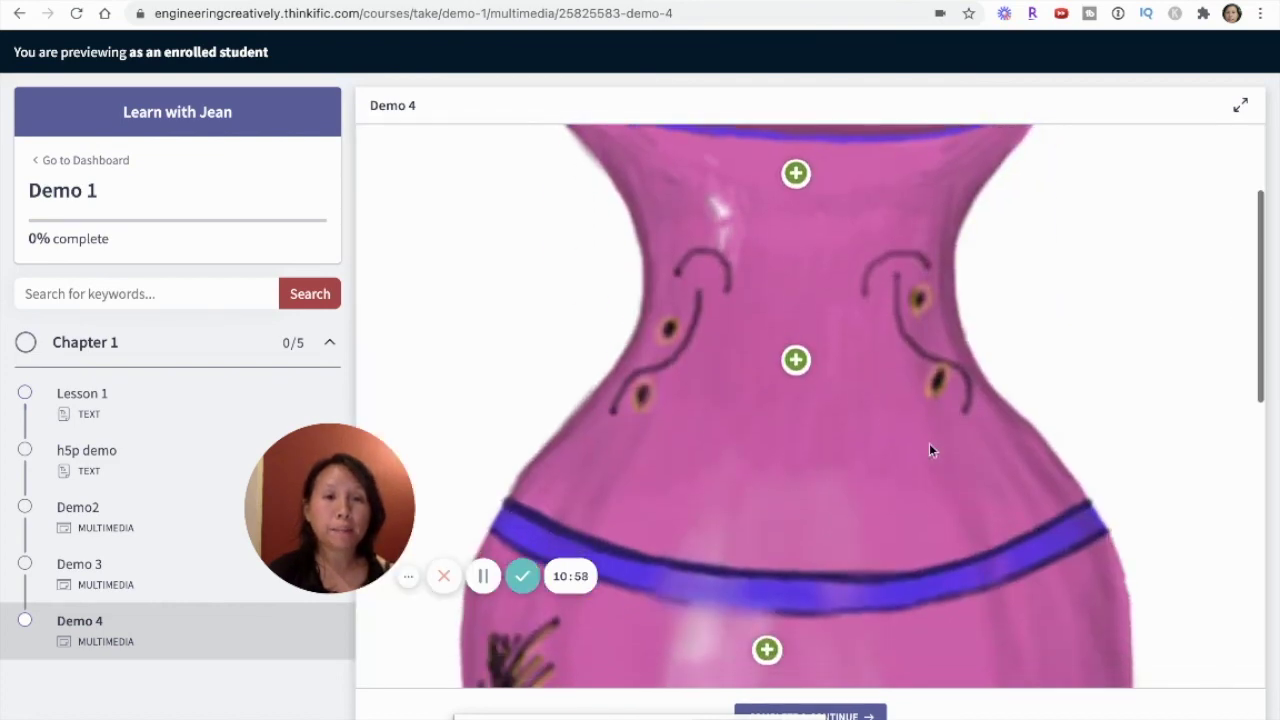
pyautogui.click(796, 359)
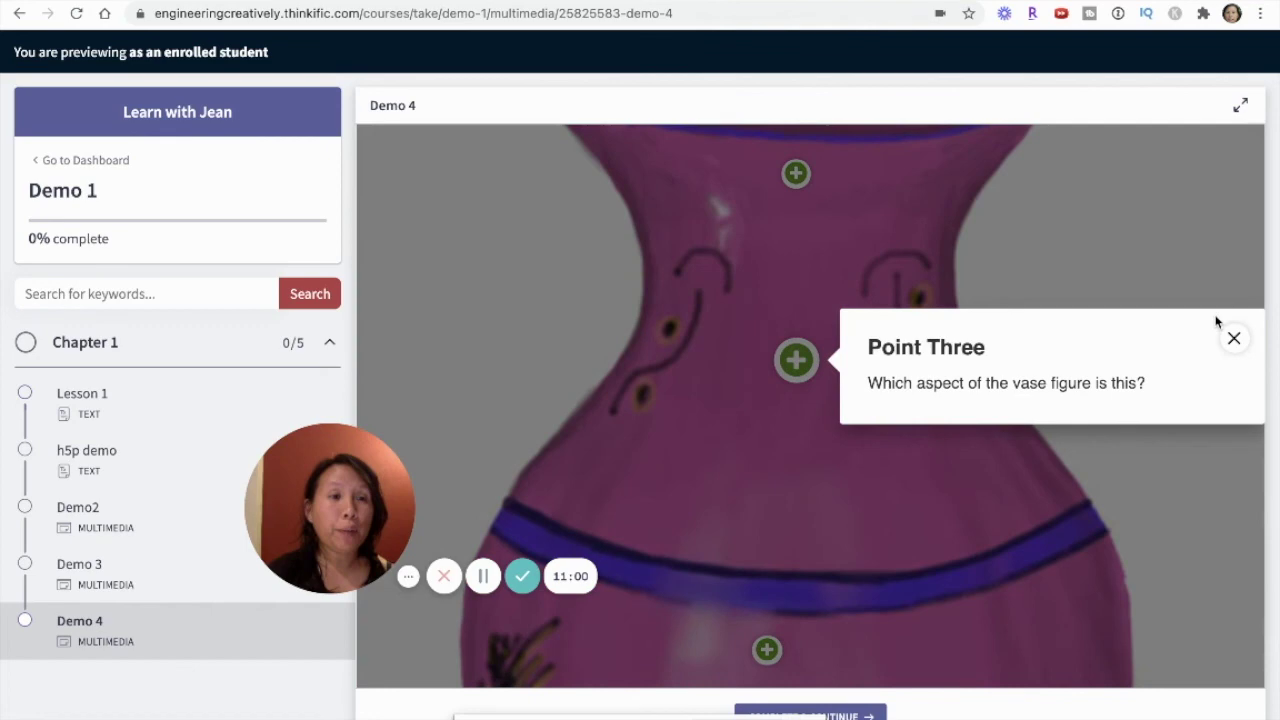
pyautogui.click(1229, 339)
# Open and close the hotspot popup just below the vase's blue band, and open the Point One popup.
pyautogui.scroll(-4, 968, 464)
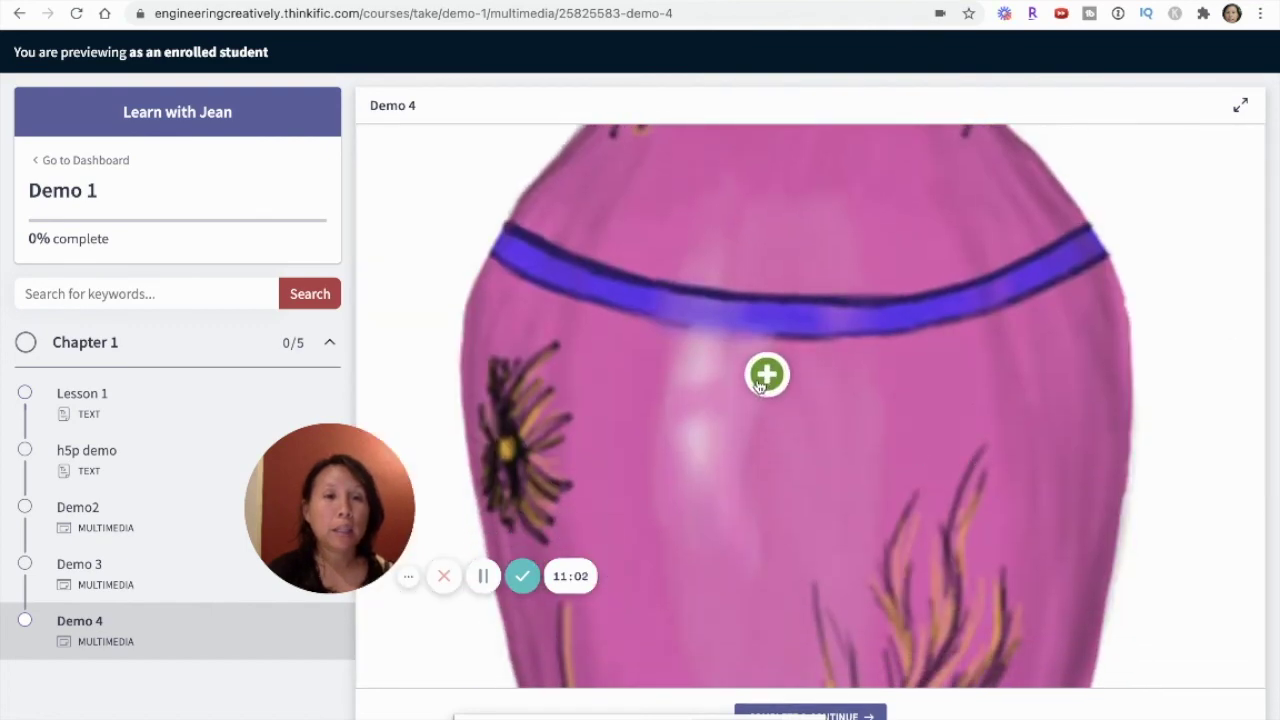
pyautogui.click(762, 380)
pyautogui.click(1234, 352)
pyautogui.scroll(-5, 934, 528)
pyautogui.click(854, 596)
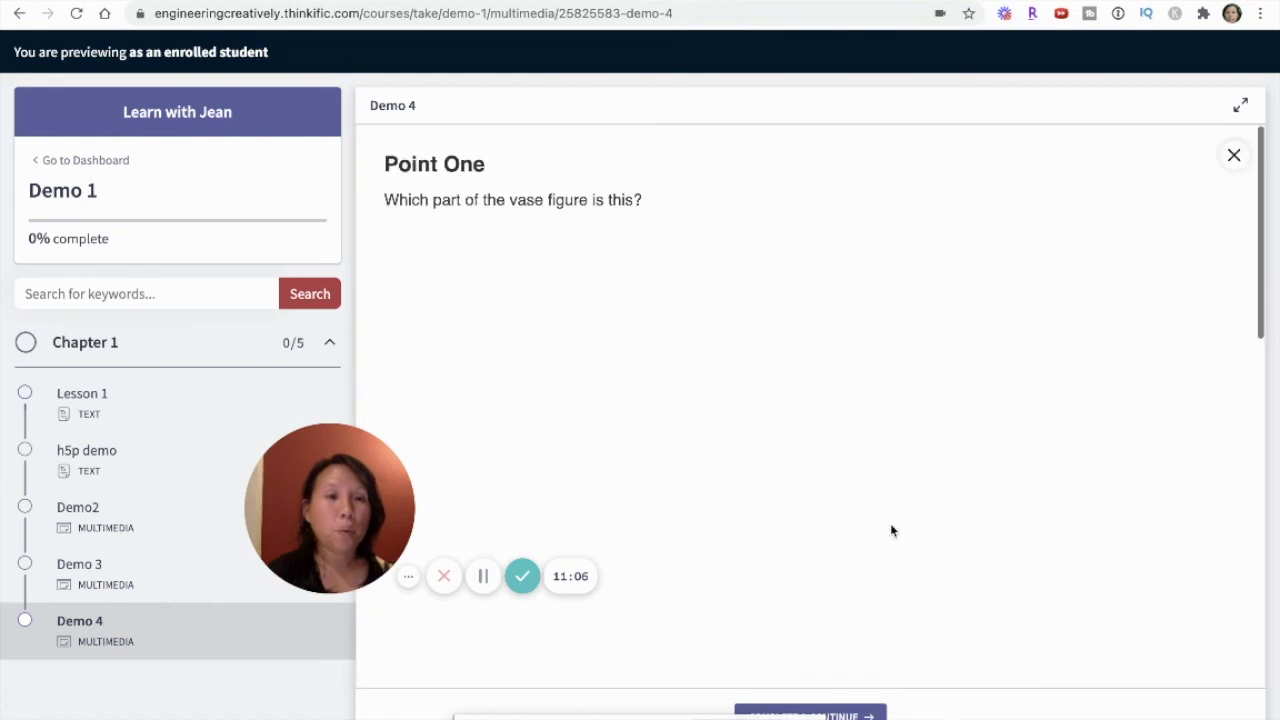